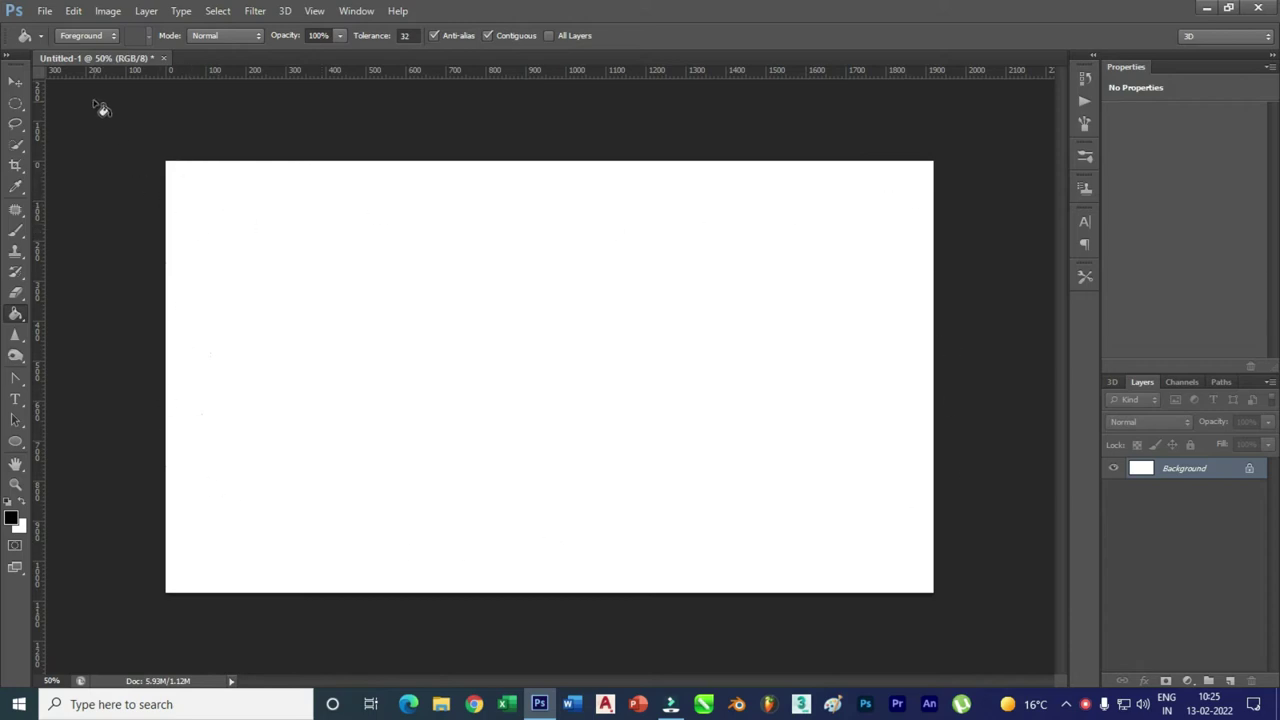
# - Select the Gradient Tool and edit a cyan-to-deep-blue gradient with the blue stop near 90%
pyautogui.rightClick(16, 316)
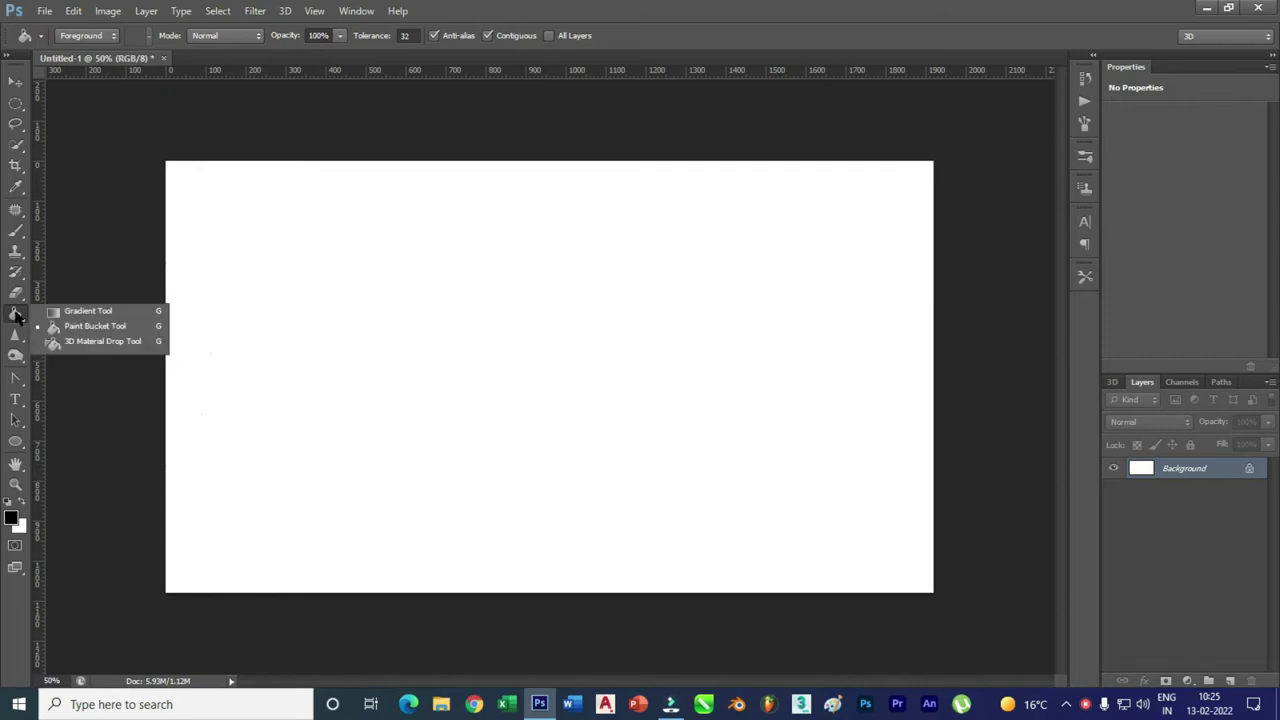
pyautogui.click(50, 309)
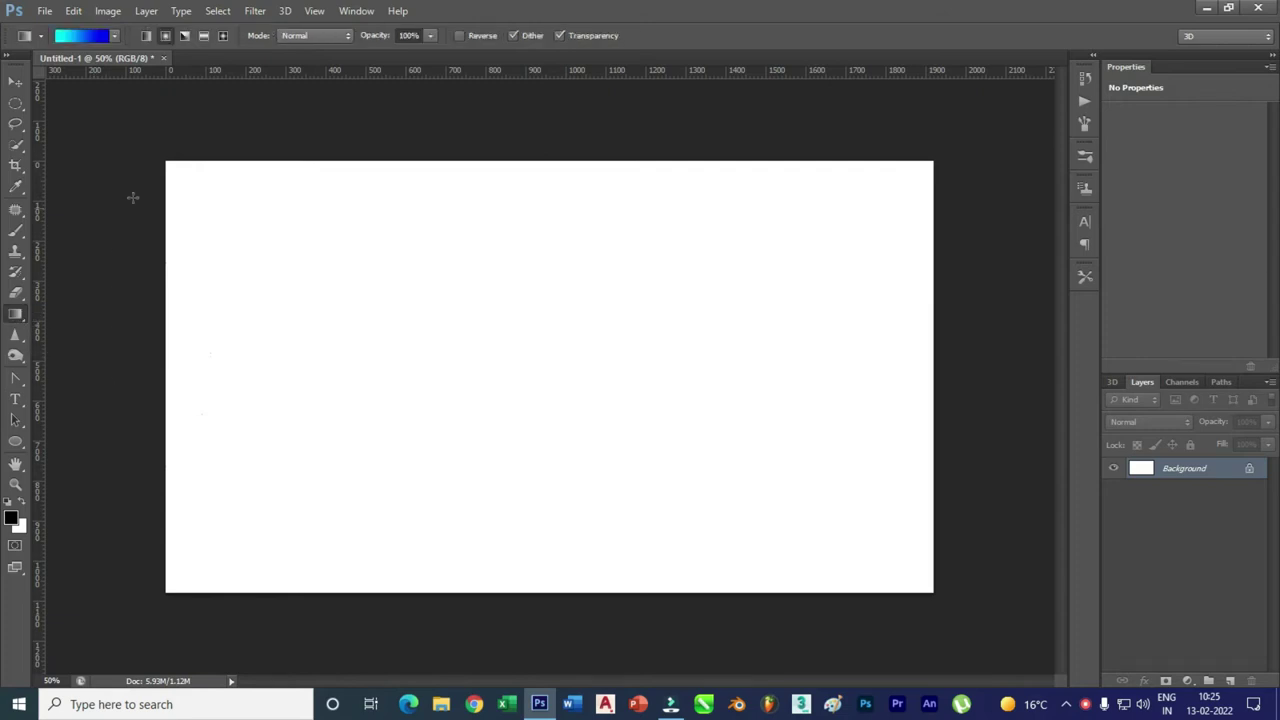
pyautogui.click(93, 38)
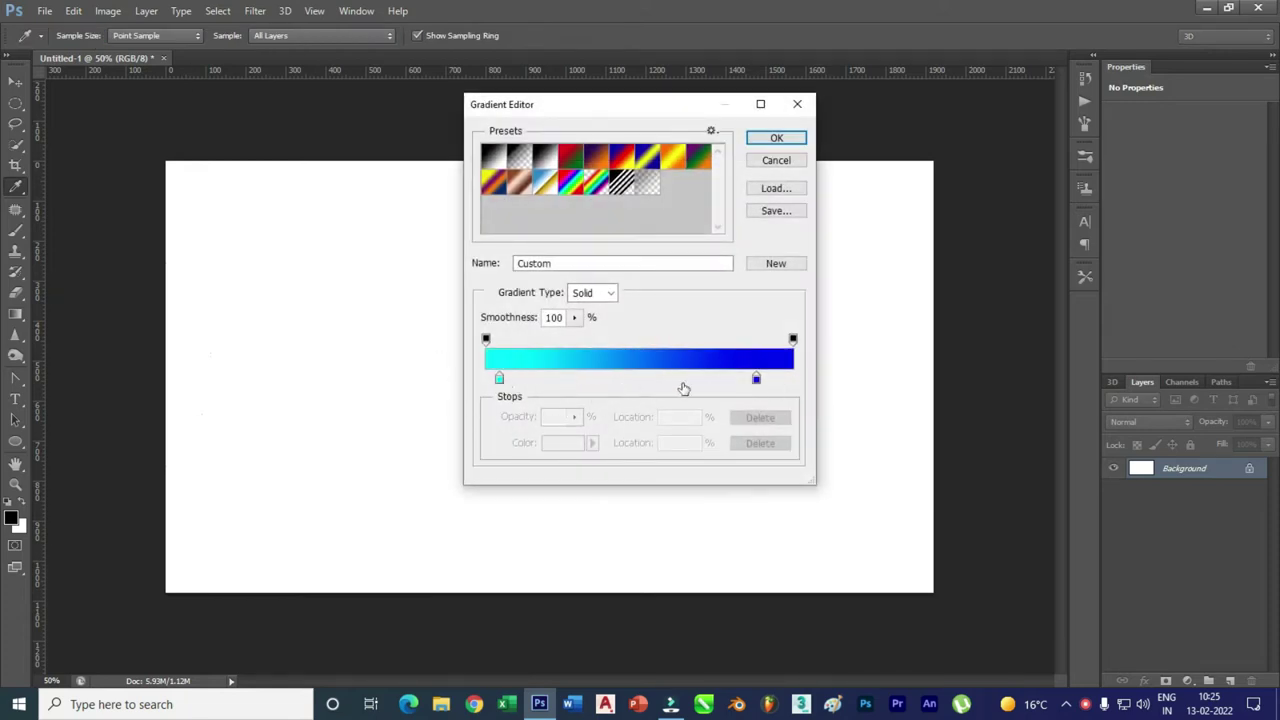
pyautogui.moveTo(757, 380); pyautogui.dragTo(771, 379)
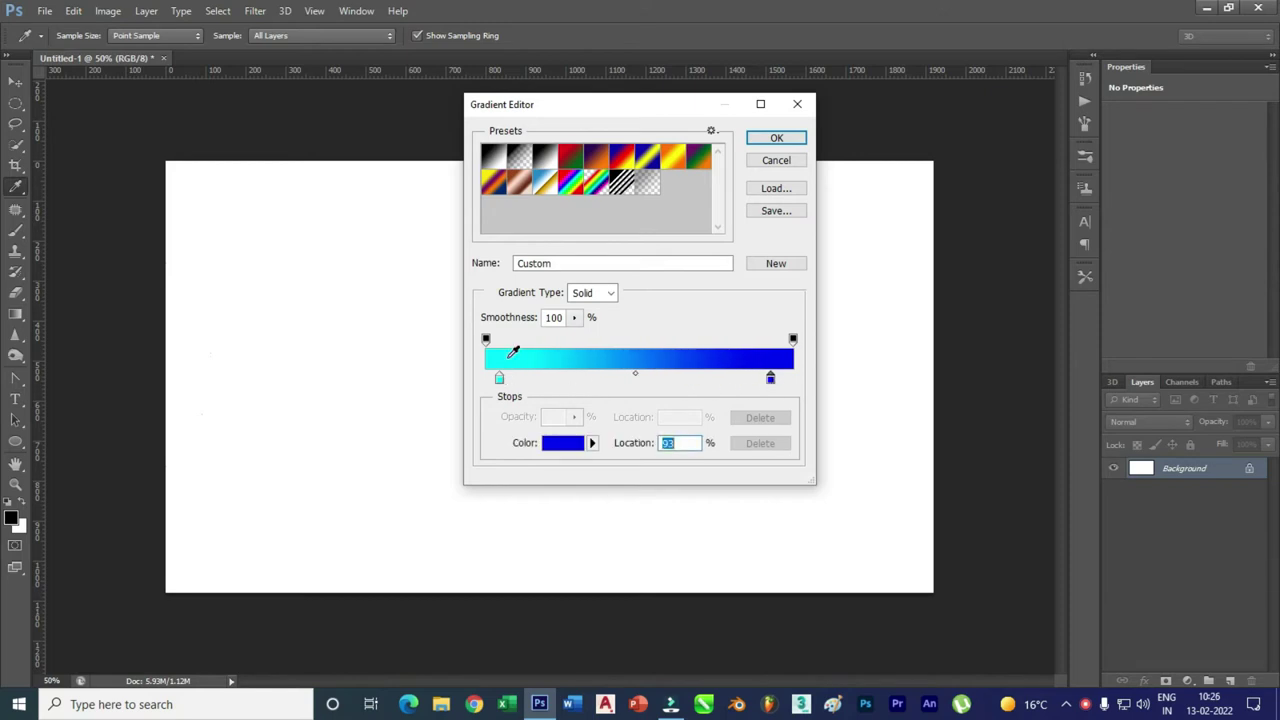
pyautogui.click(774, 137)
# - Fill the canvas with the cyan-to-blue gradient running left to right
pyautogui.click(146, 35)
pyautogui.moveTo(198, 208); pyautogui.dragTo(884, 544)
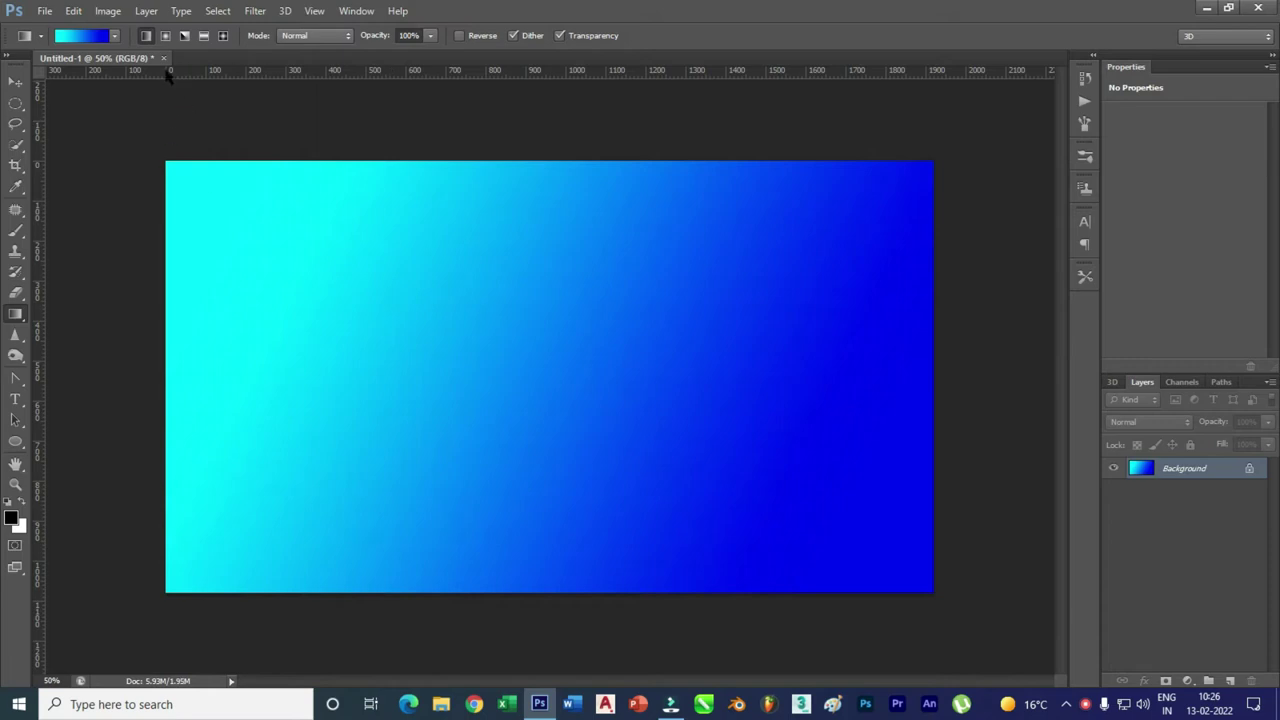
pyautogui.click(165, 36)
pyautogui.moveTo(94, 354); pyautogui.dragTo(934, 353)
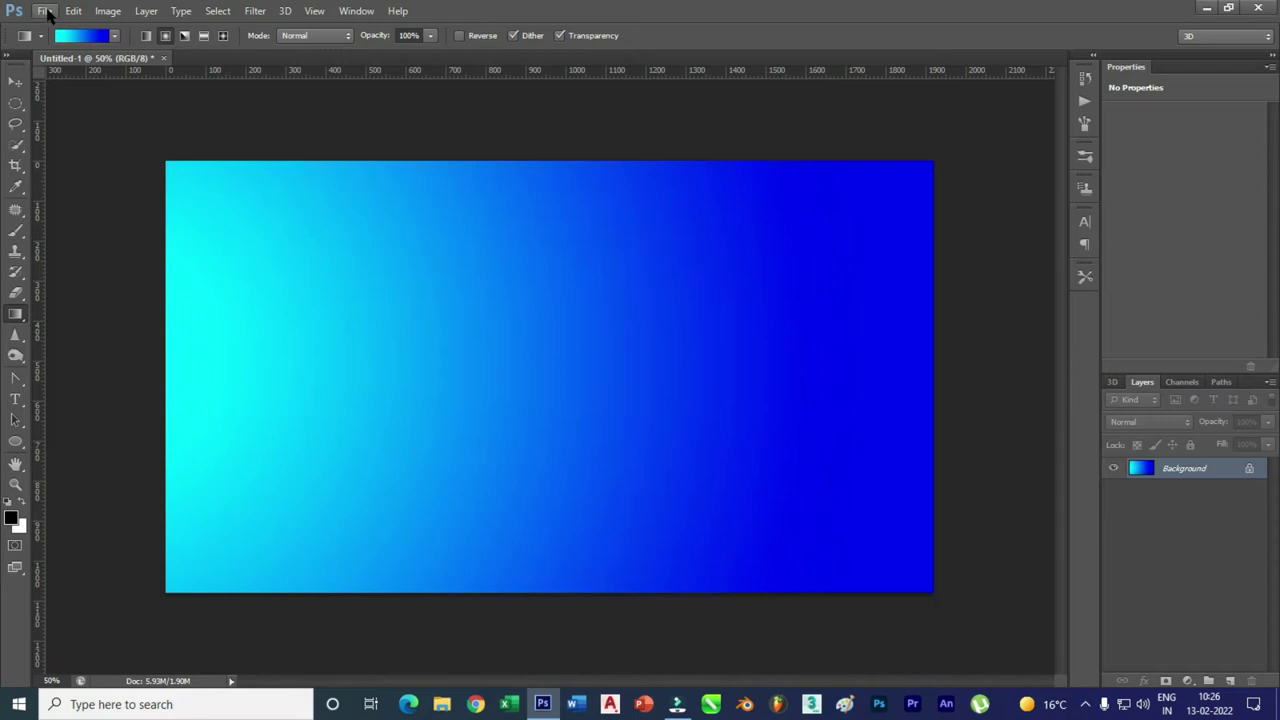
# - Bring VCE LOGO.png into Untitled-1 as a new layer, closing the logo file without saving
pyautogui.click(47, 14)
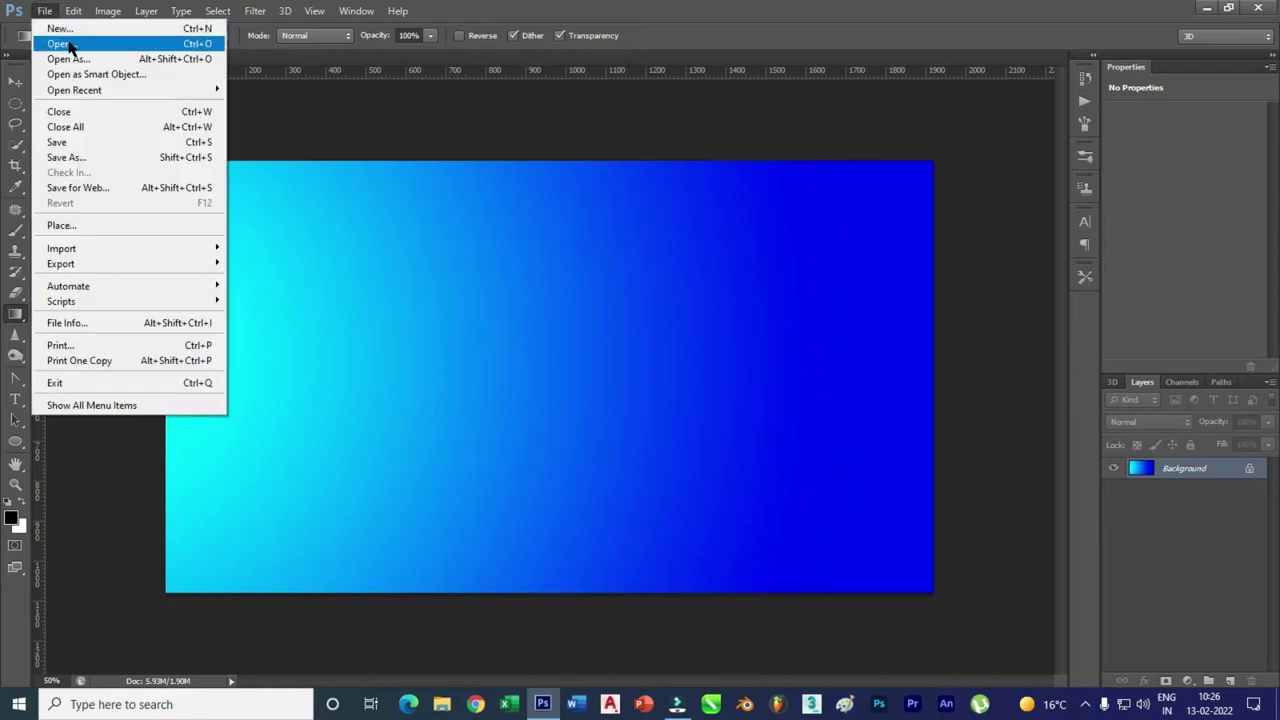
pyautogui.click(60, 44)
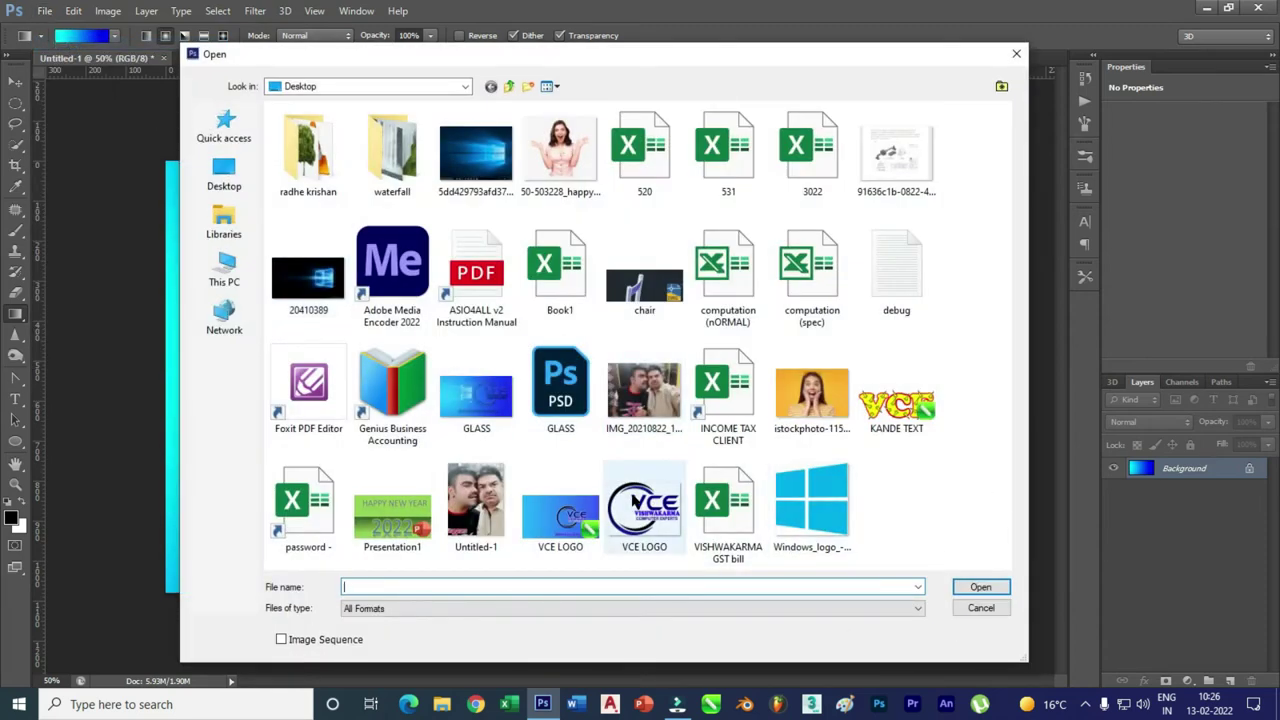
pyautogui.doubleClick(633, 494)
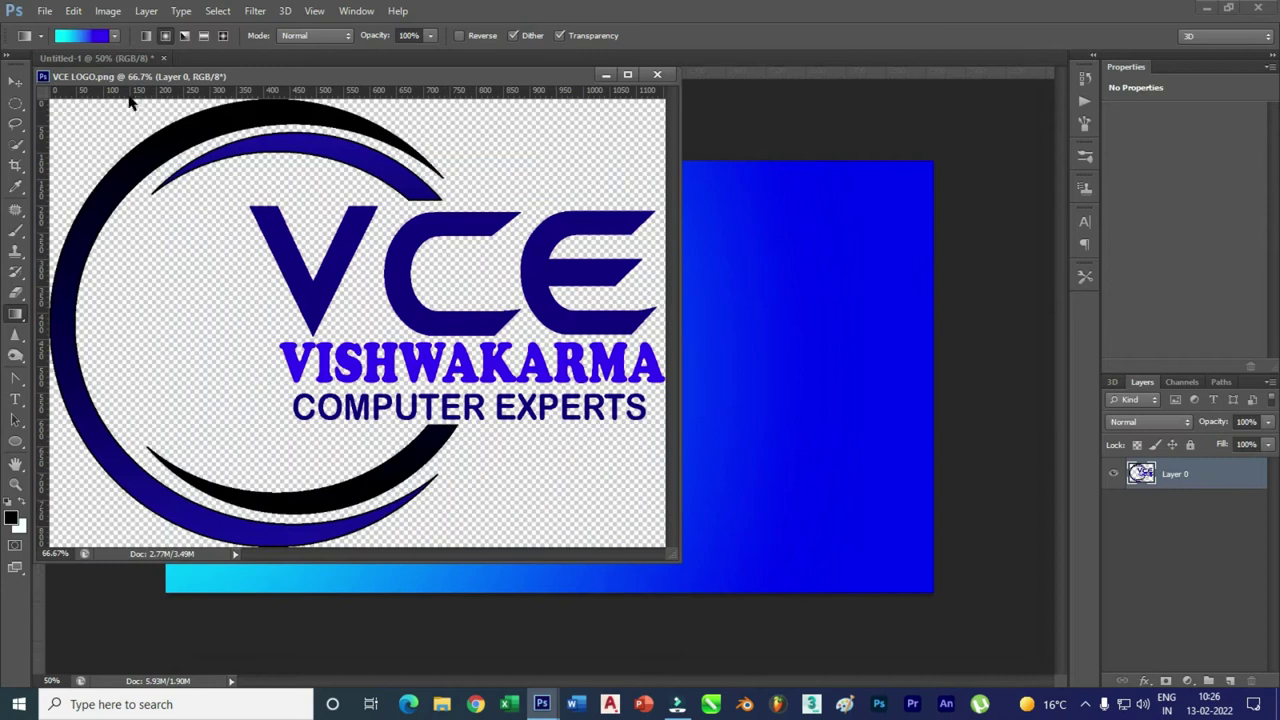
pyautogui.click(16, 77)
pyautogui.moveTo(458, 258); pyautogui.dragTo(460, 294)
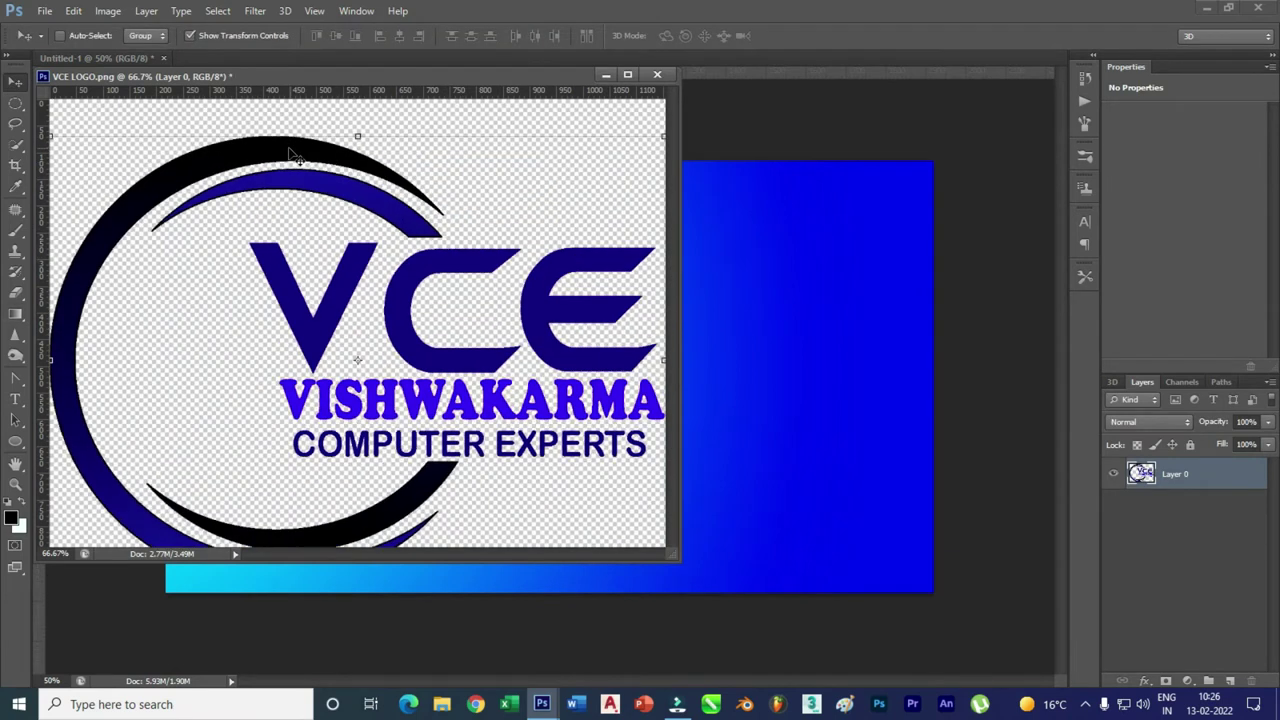
pyautogui.moveTo(304, 160); pyautogui.dragTo(743, 257)
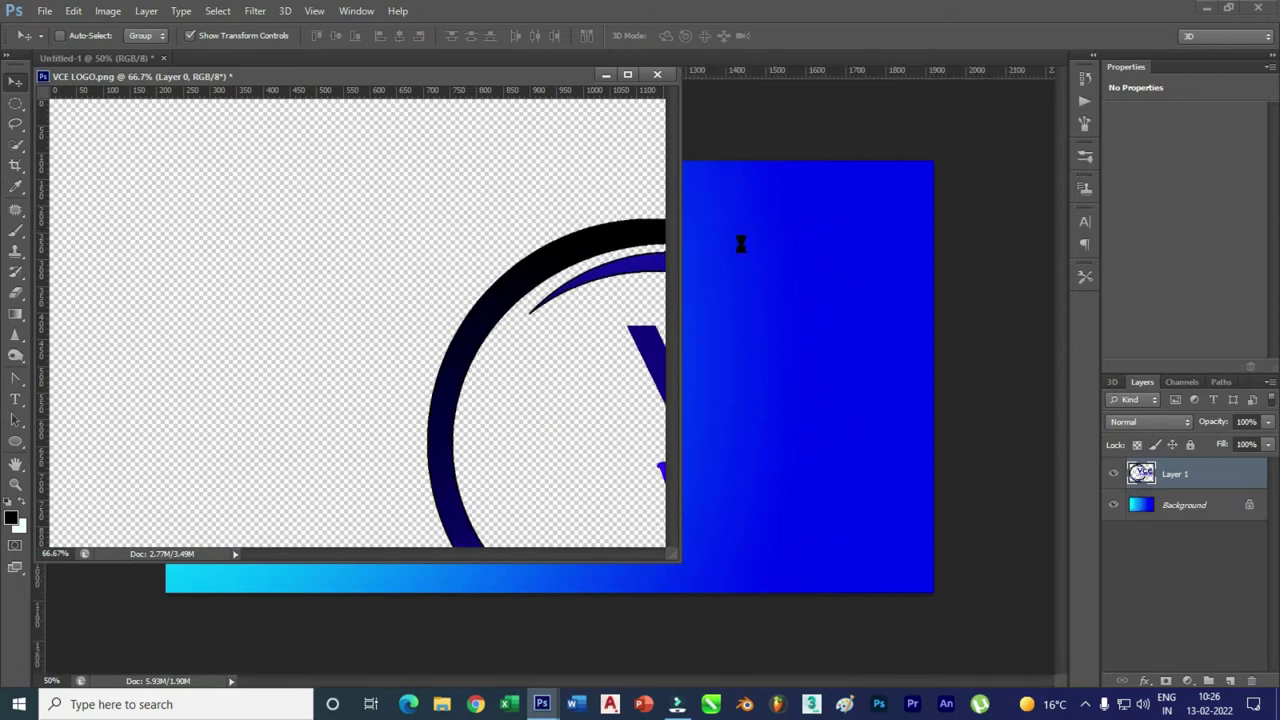
pyautogui.click(657, 74)
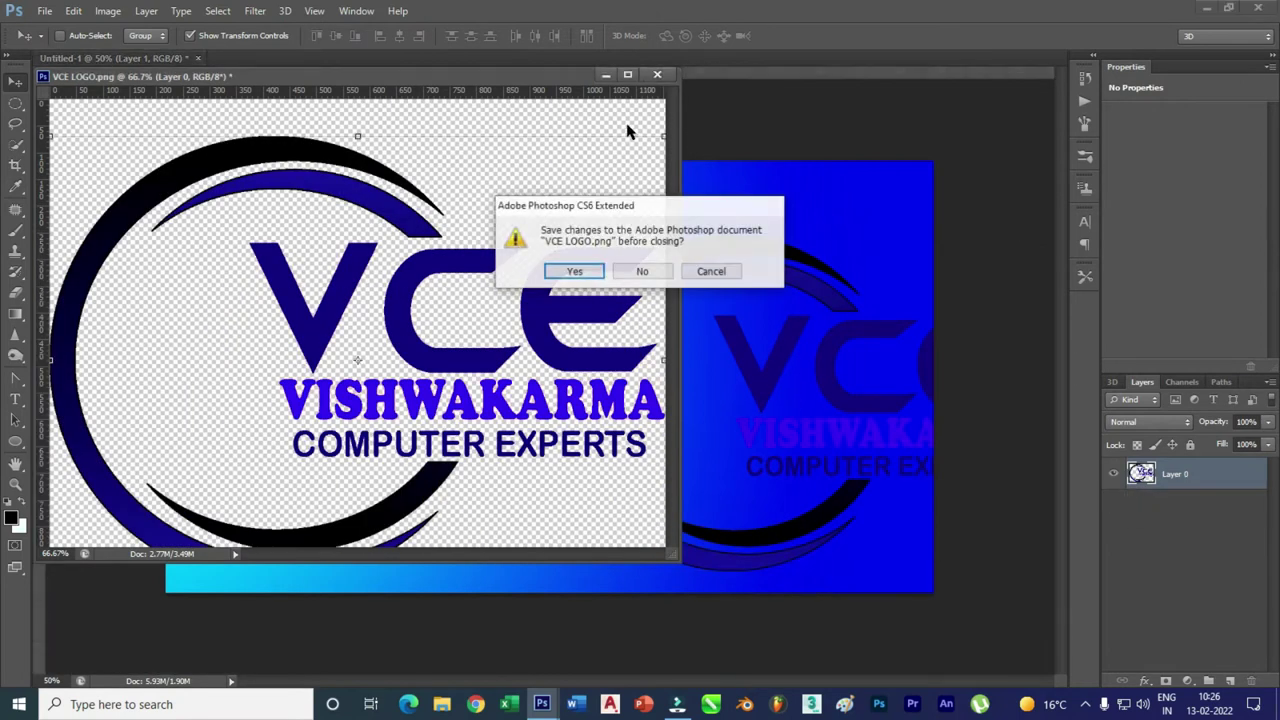
pyautogui.click(641, 271)
# - Scale the logo to about 91.5% and position it on the right half
pyautogui.moveTo(740, 250); pyautogui.dragTo(624, 224)
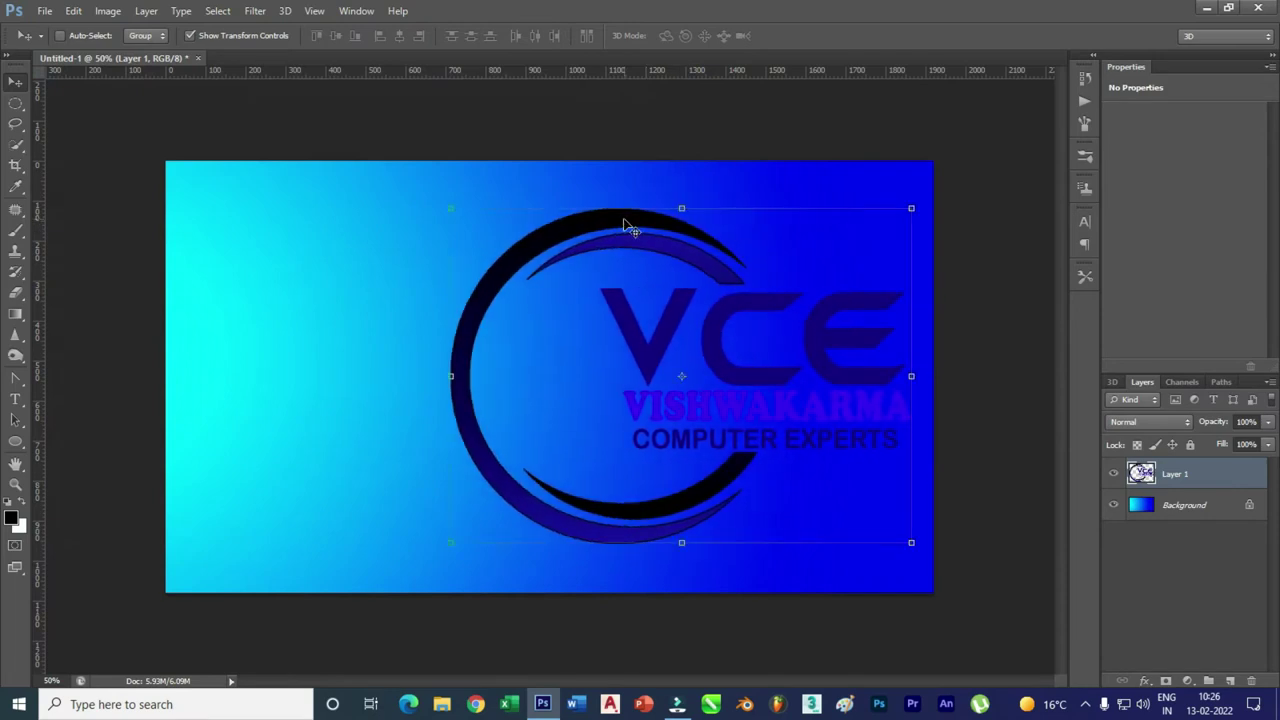
pyautogui.moveTo(909, 207); pyautogui.dragTo(872, 237)
pyautogui.moveTo(734, 318); pyautogui.dragTo(747, 299)
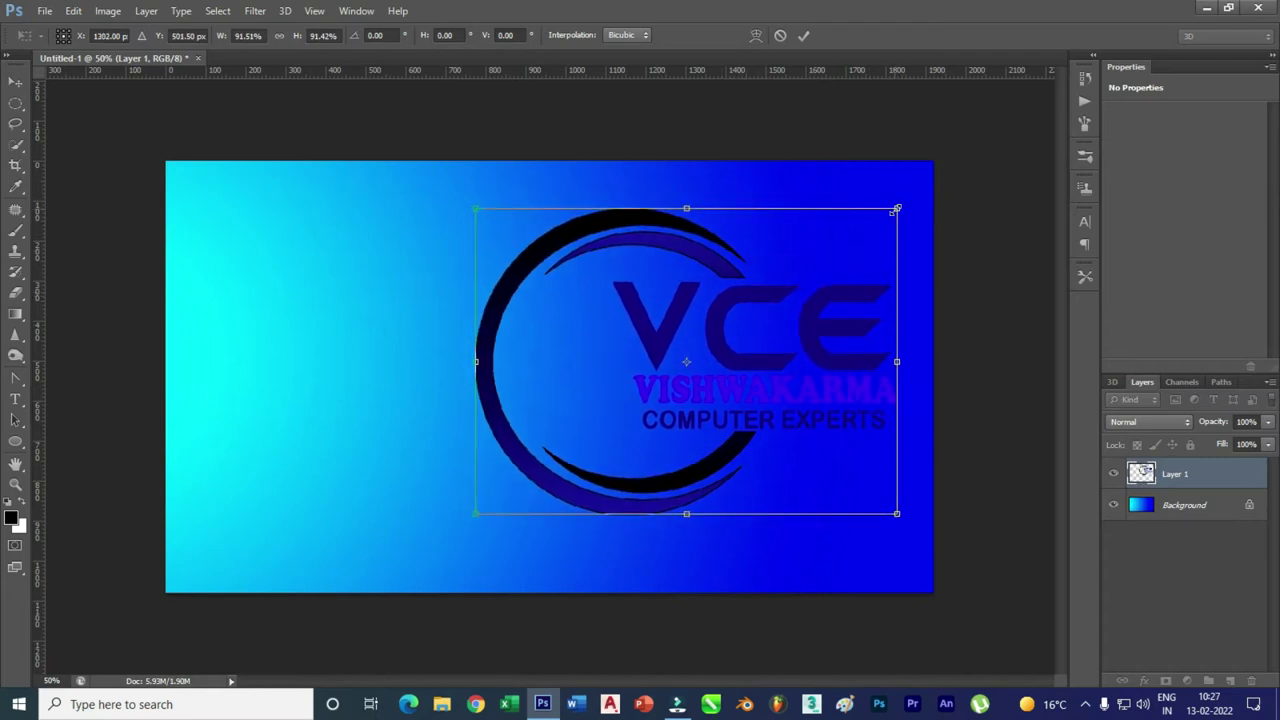
pyautogui.moveTo(896, 209); pyautogui.dragTo(872, 226)
pyautogui.press('Return')
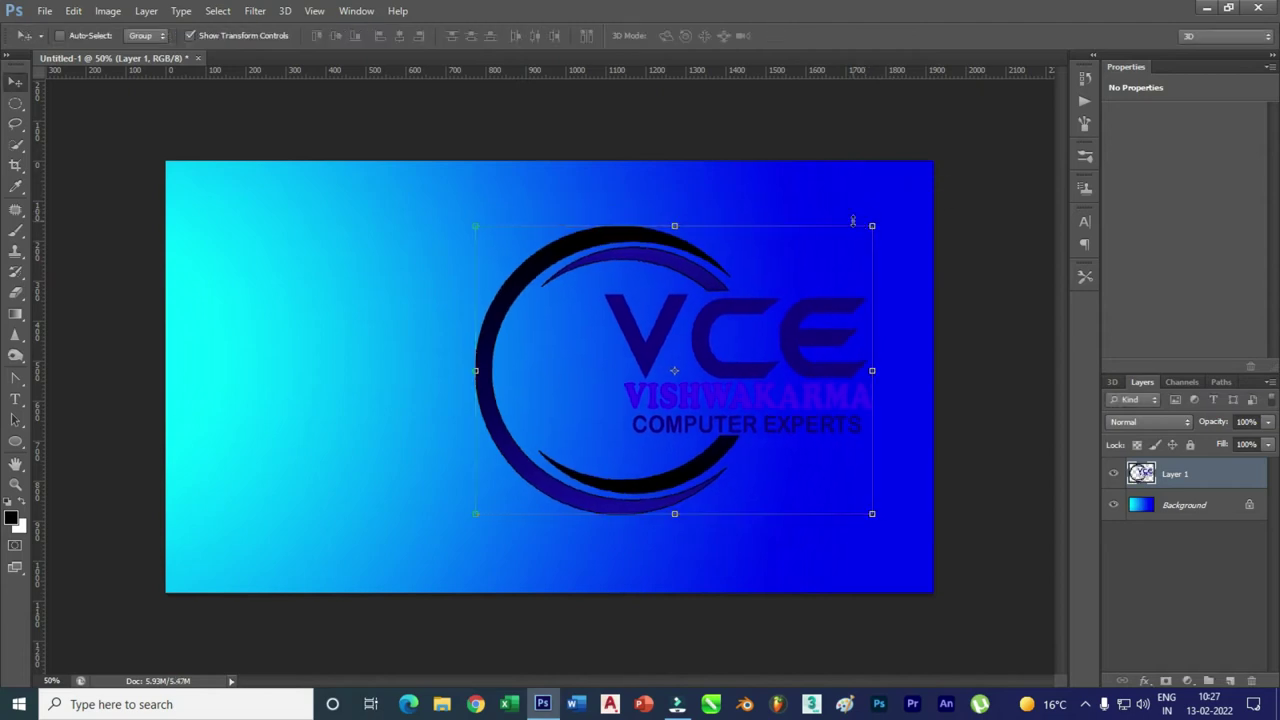
pyautogui.moveTo(658, 264)
pyautogui.mouseDown()
pyautogui.moveTo(686, 252)
pyautogui.moveTo(680, 262)
pyautogui.mouseUp()
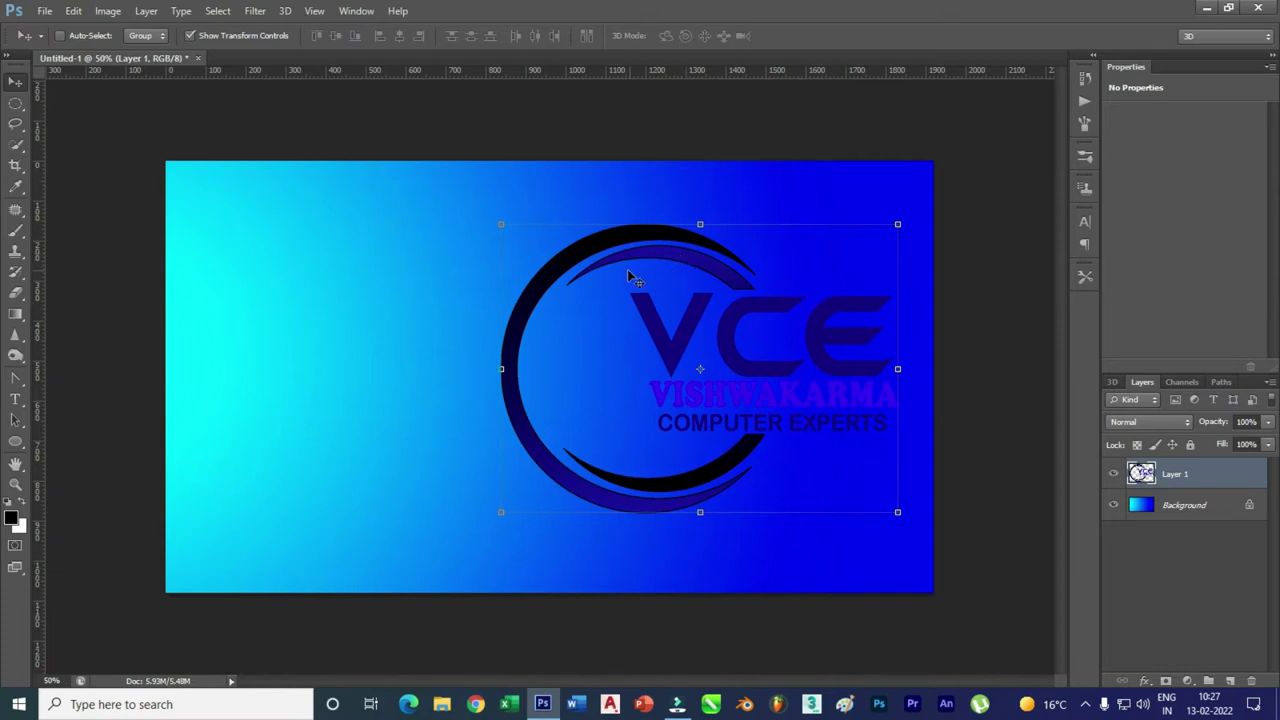
pyautogui.click(147, 11)
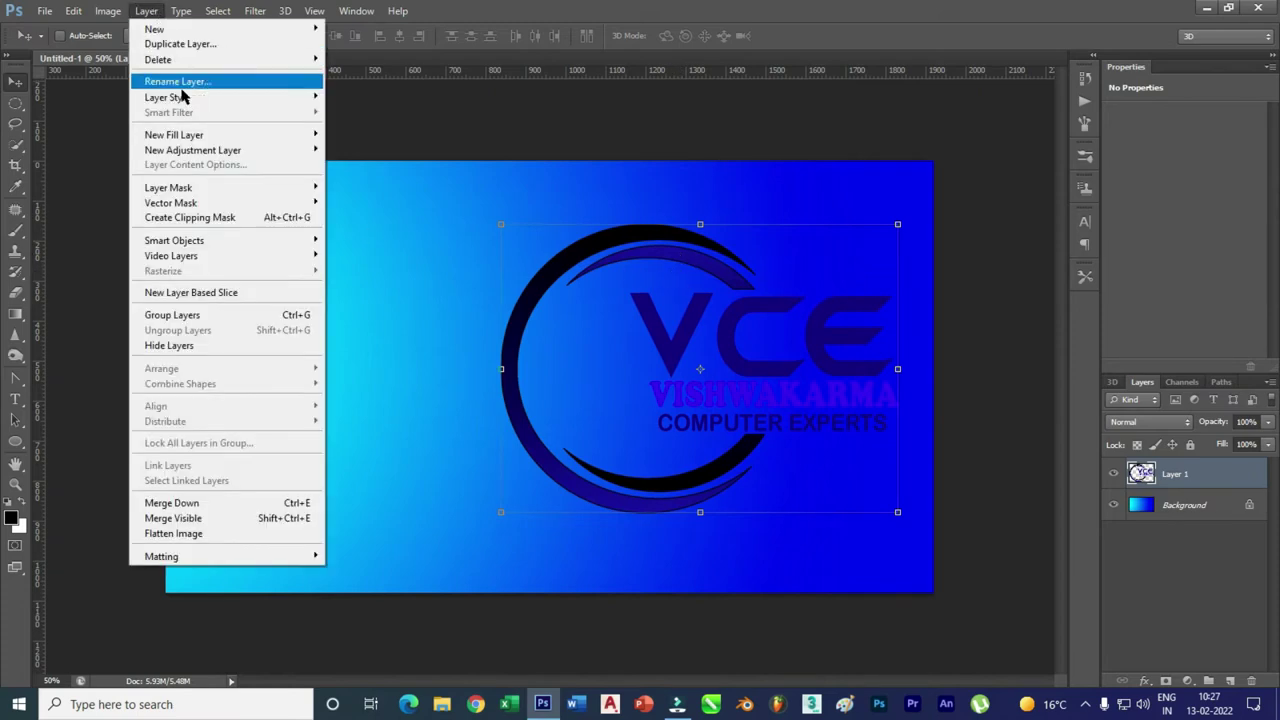
pyautogui.moveTo(167, 97)
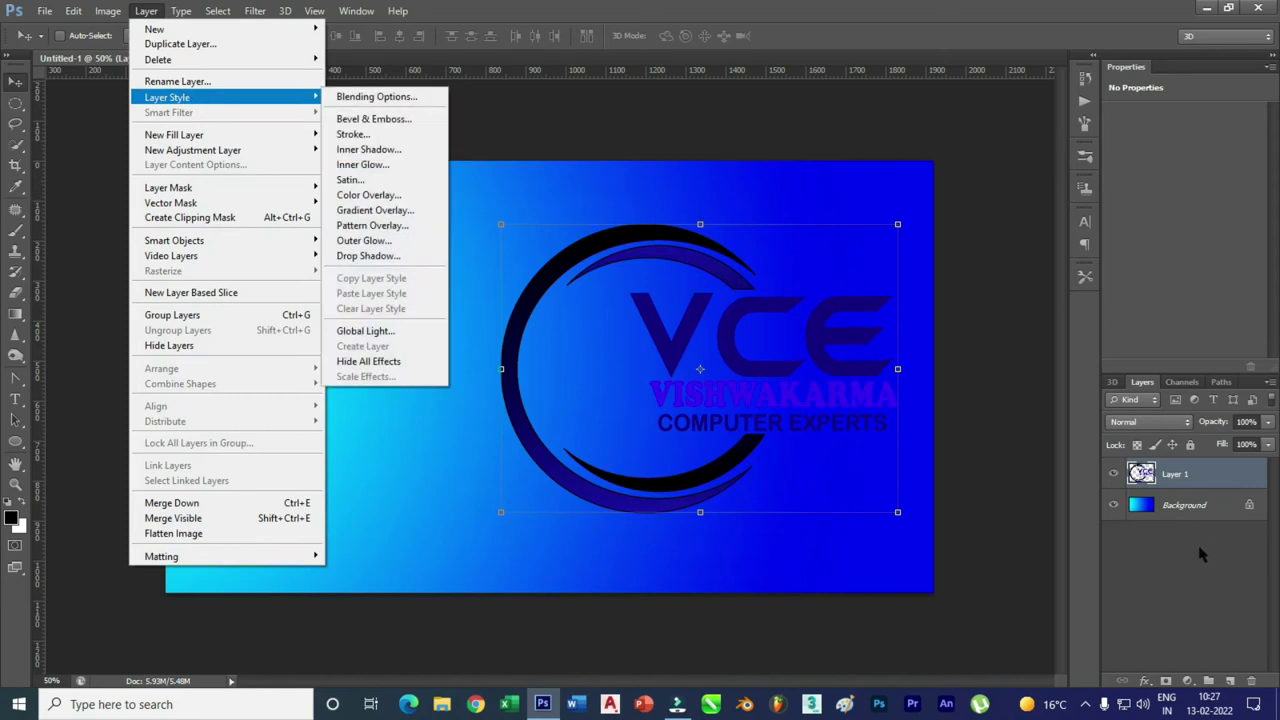
pyautogui.click(1235, 545)
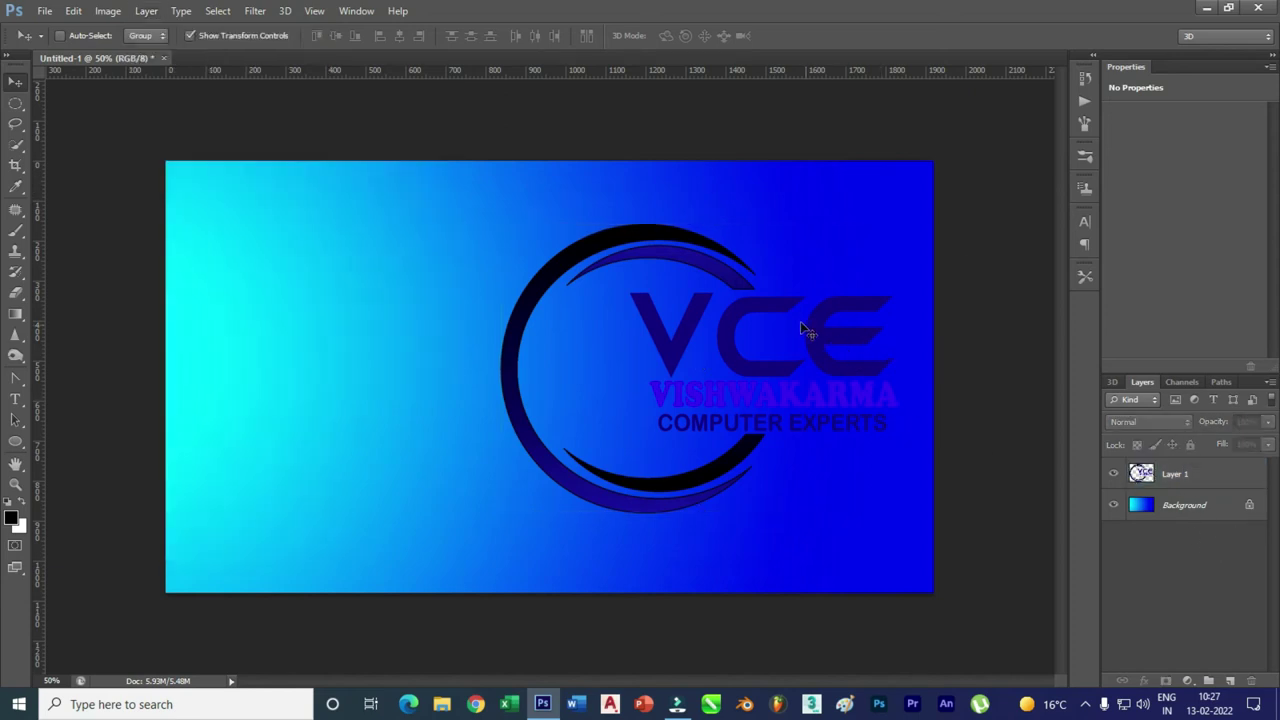
pyautogui.click(838, 315)
pyautogui.click(630, 271)
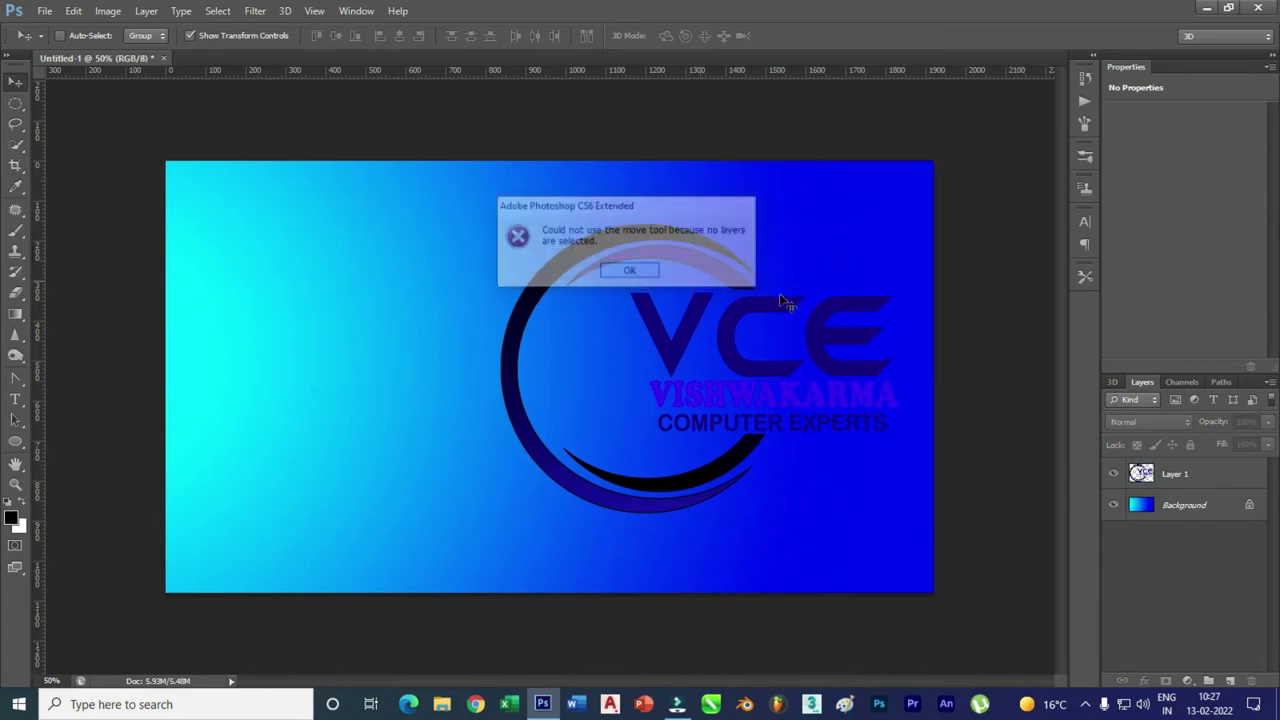
pyautogui.click(1208, 476)
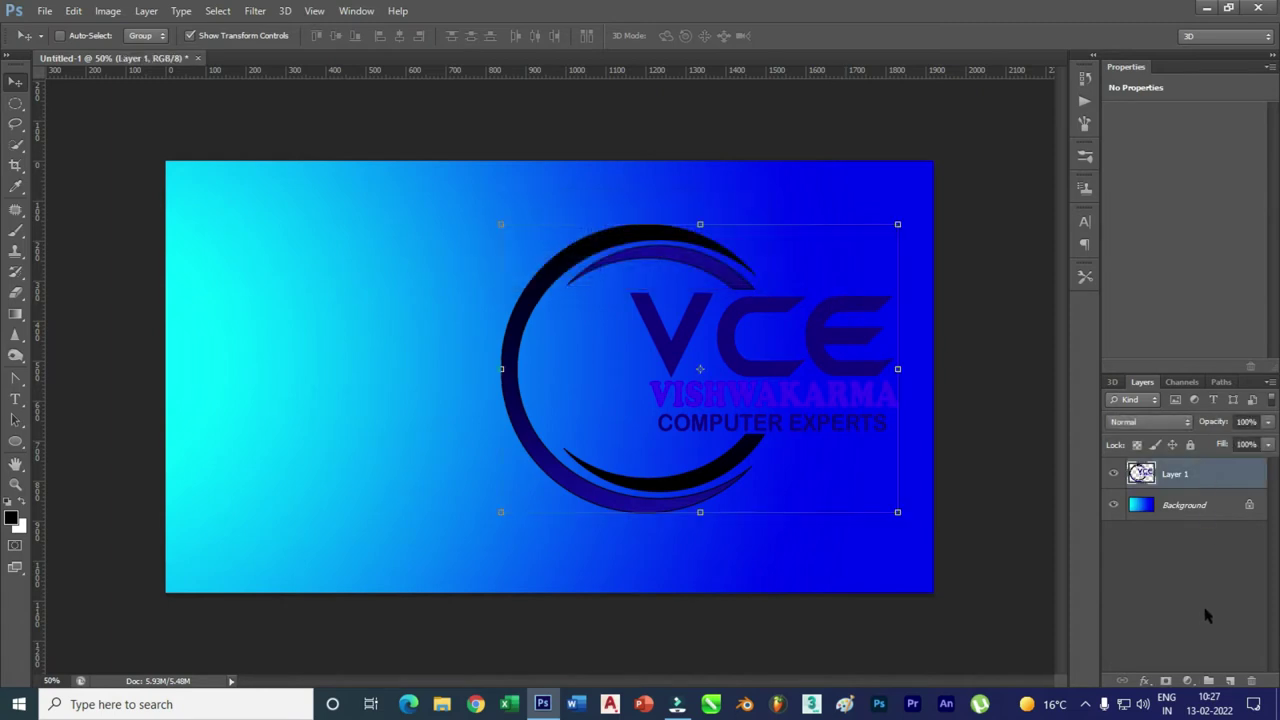
pyautogui.click(1150, 681)
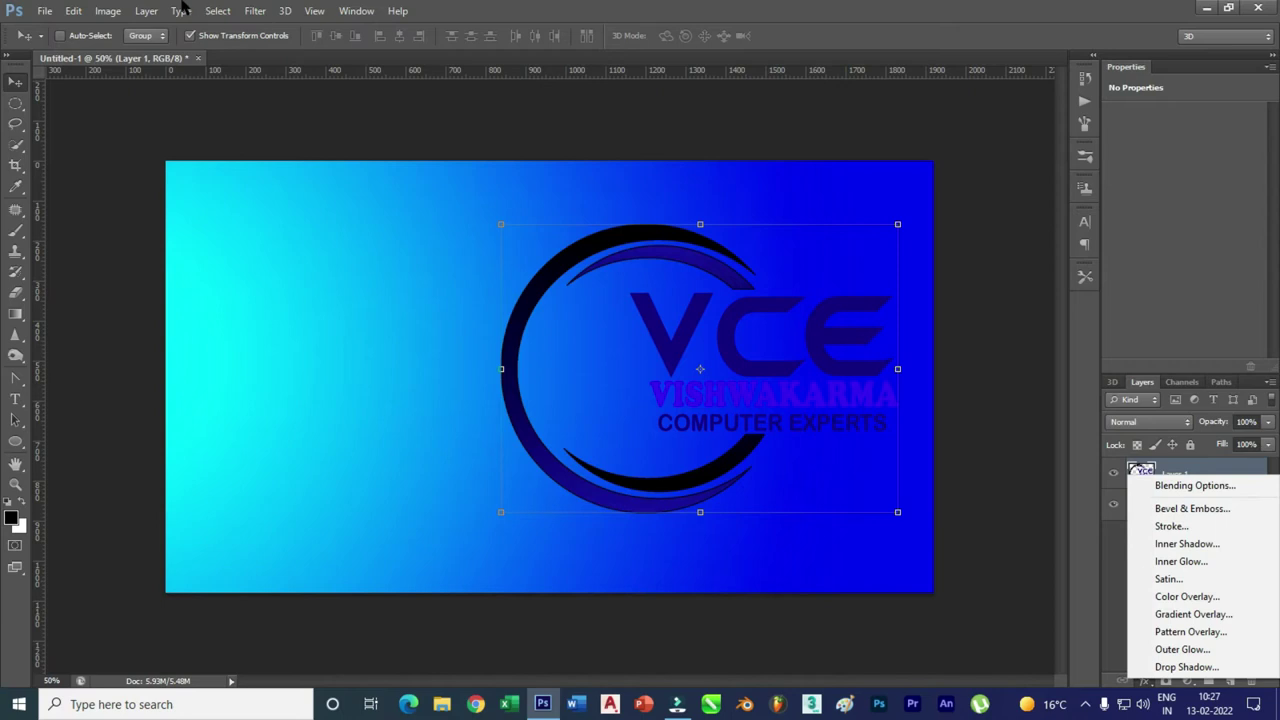
pyautogui.click(146, 11)
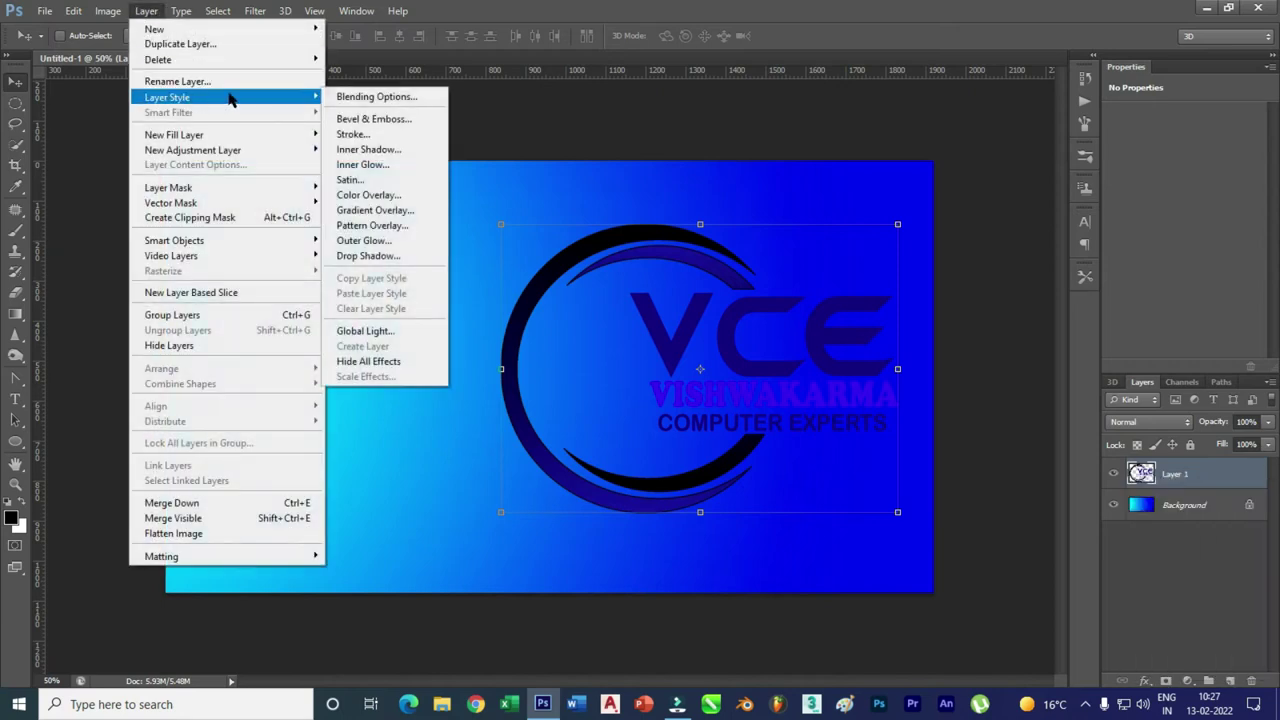
pyautogui.click(400, 97)
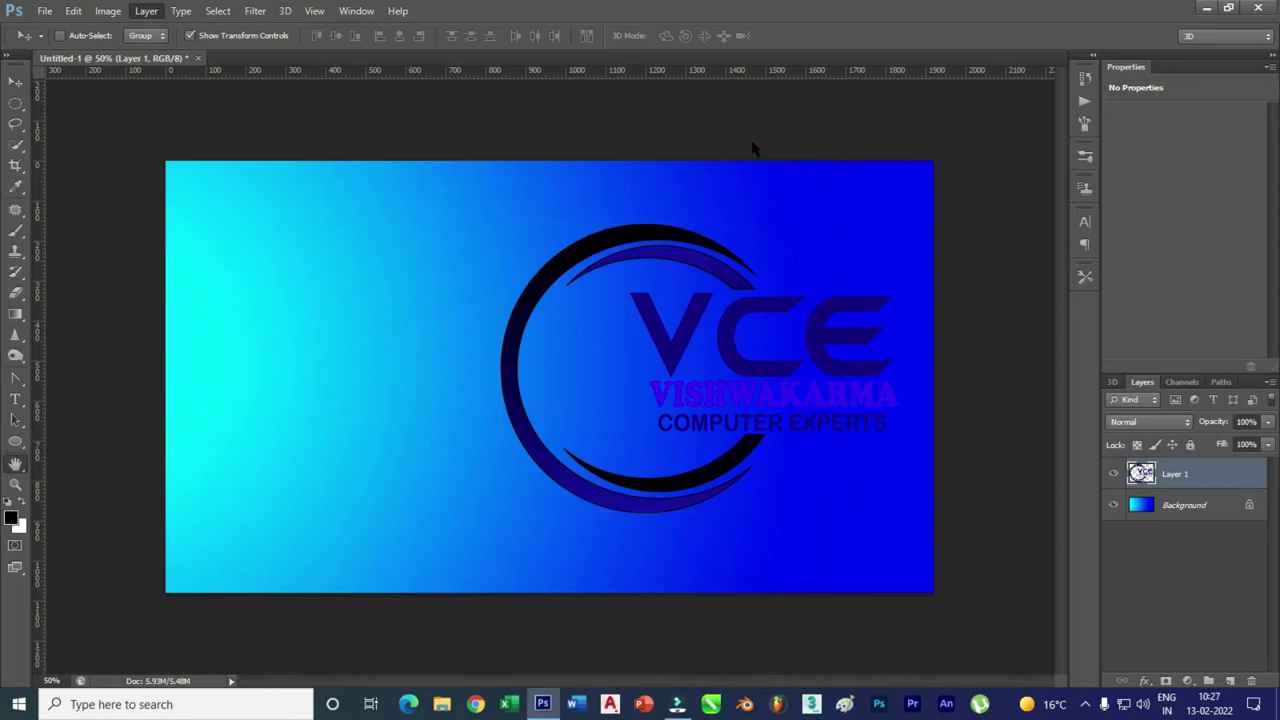
# - Drop Layer 1's fill opacity to 0% and enable Bevel & Emboss
pyautogui.moveTo(456, 186)
pyautogui.mouseDown()
pyautogui.moveTo(449, 157)
pyautogui.moveTo(400, 105)
pyautogui.mouseUp()
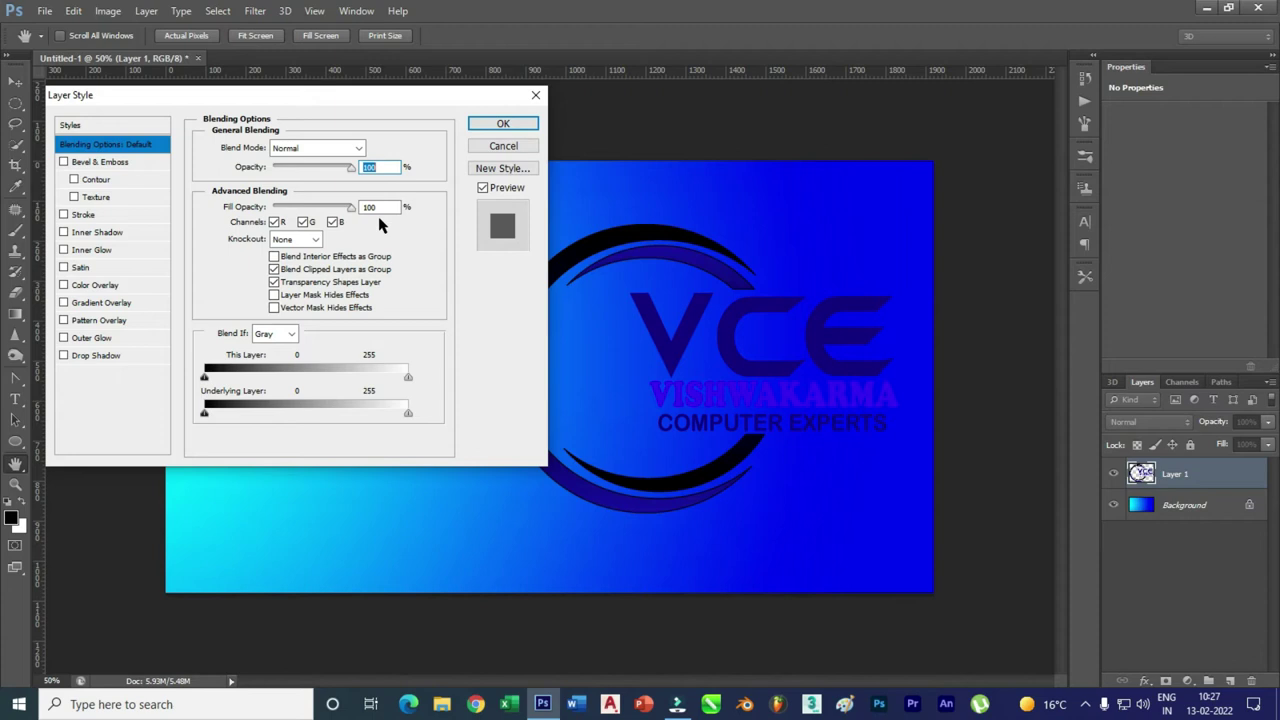
pyautogui.moveTo(349, 215); pyautogui.dragTo(347, 215)
pyautogui.moveTo(349, 212); pyautogui.dragTo(278, 207)
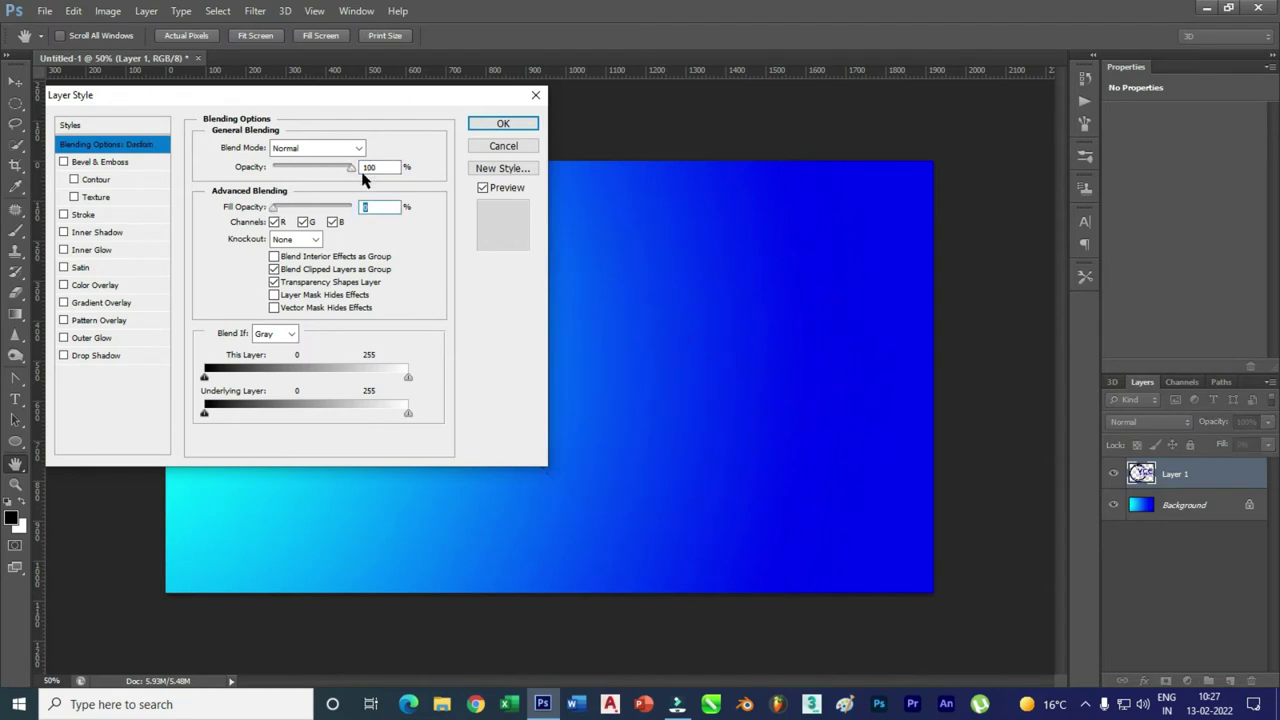
pyautogui.click(97, 163)
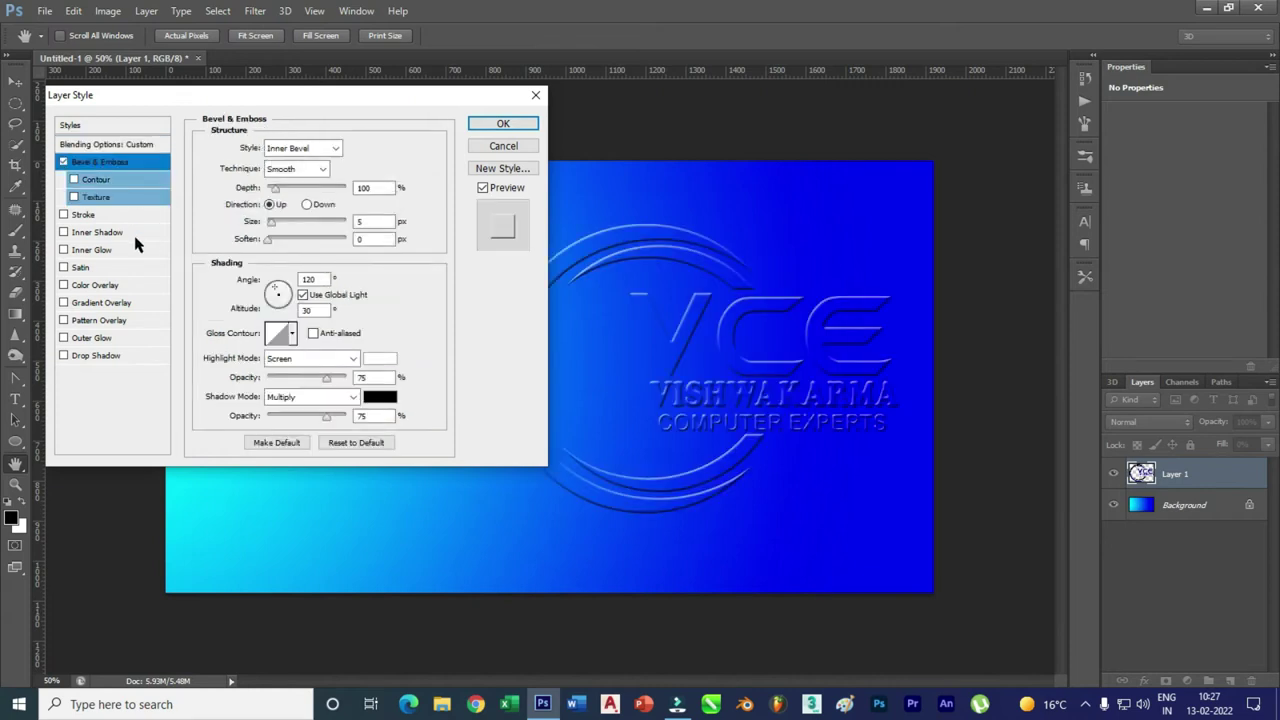
# - Set the bevel Depth to 125% and Size to 7 px, leaving Soften at 0
pyautogui.doubleClick(379, 188)
pyautogui.write('125')
pyautogui.doubleClick(358, 222)
pyautogui.write('7')
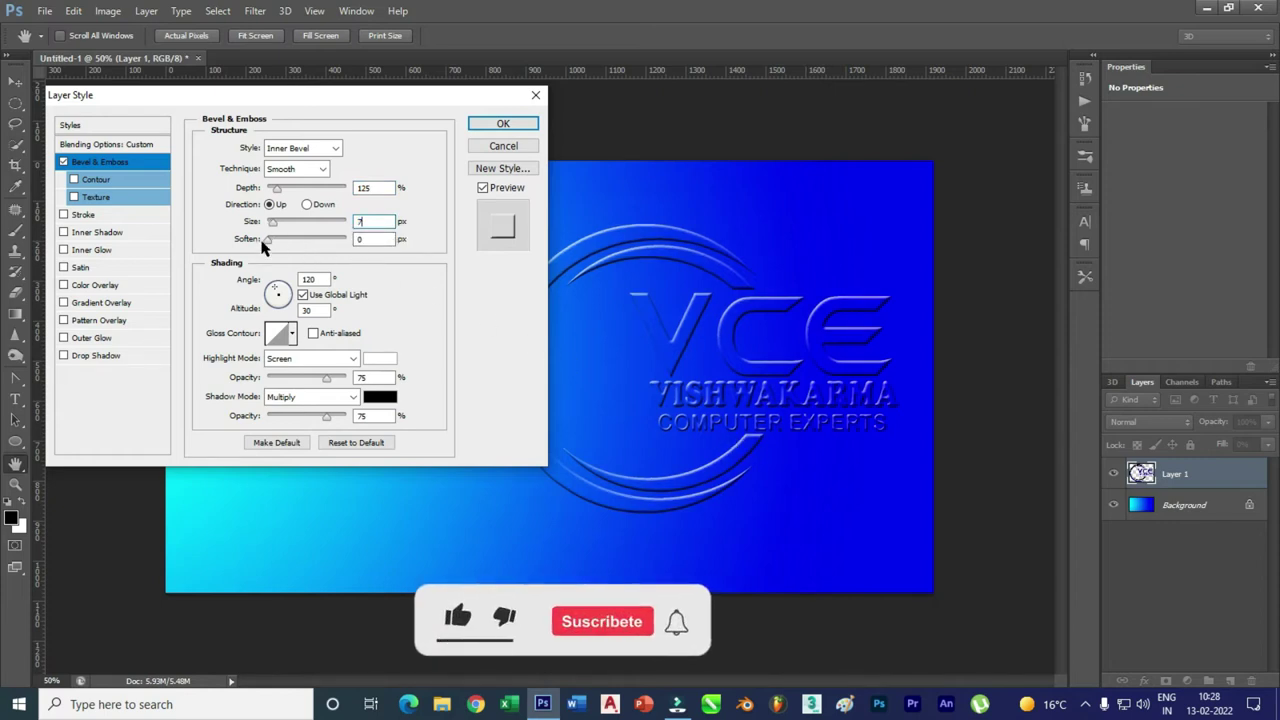
pyautogui.moveTo(267, 240); pyautogui.dragTo(359, 248)
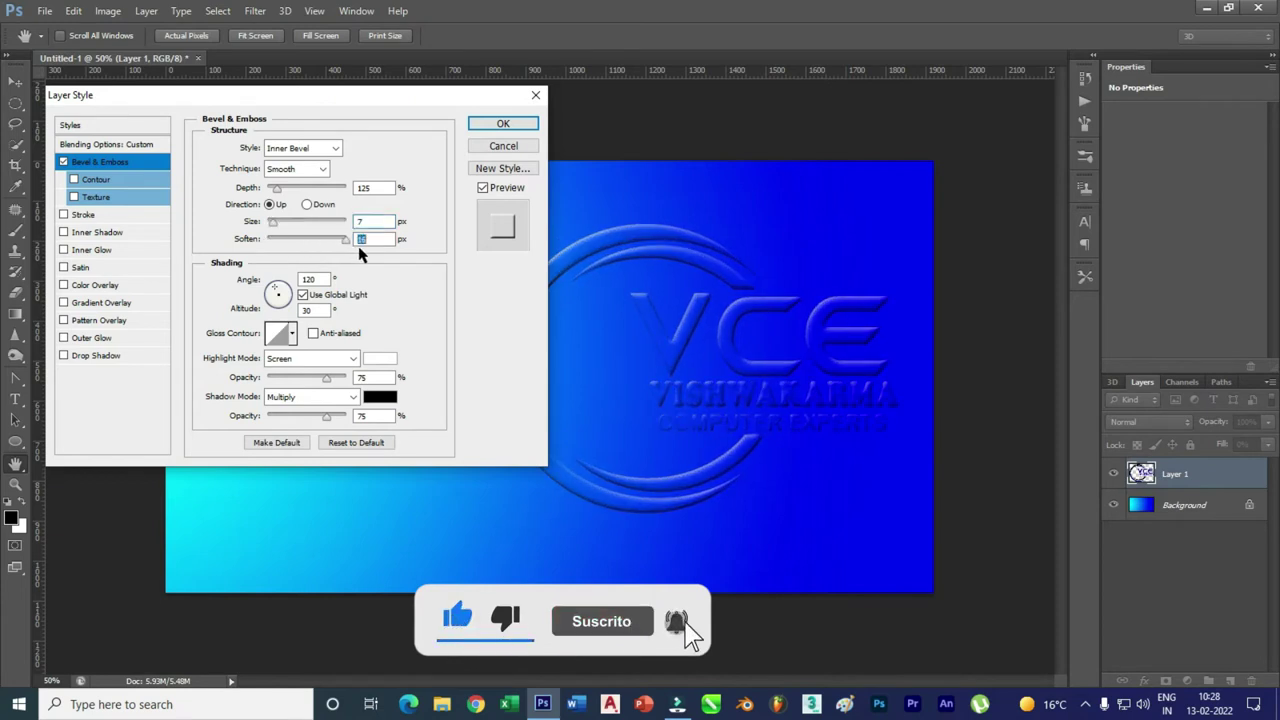
pyautogui.moveTo(337, 251); pyautogui.dragTo(250, 243)
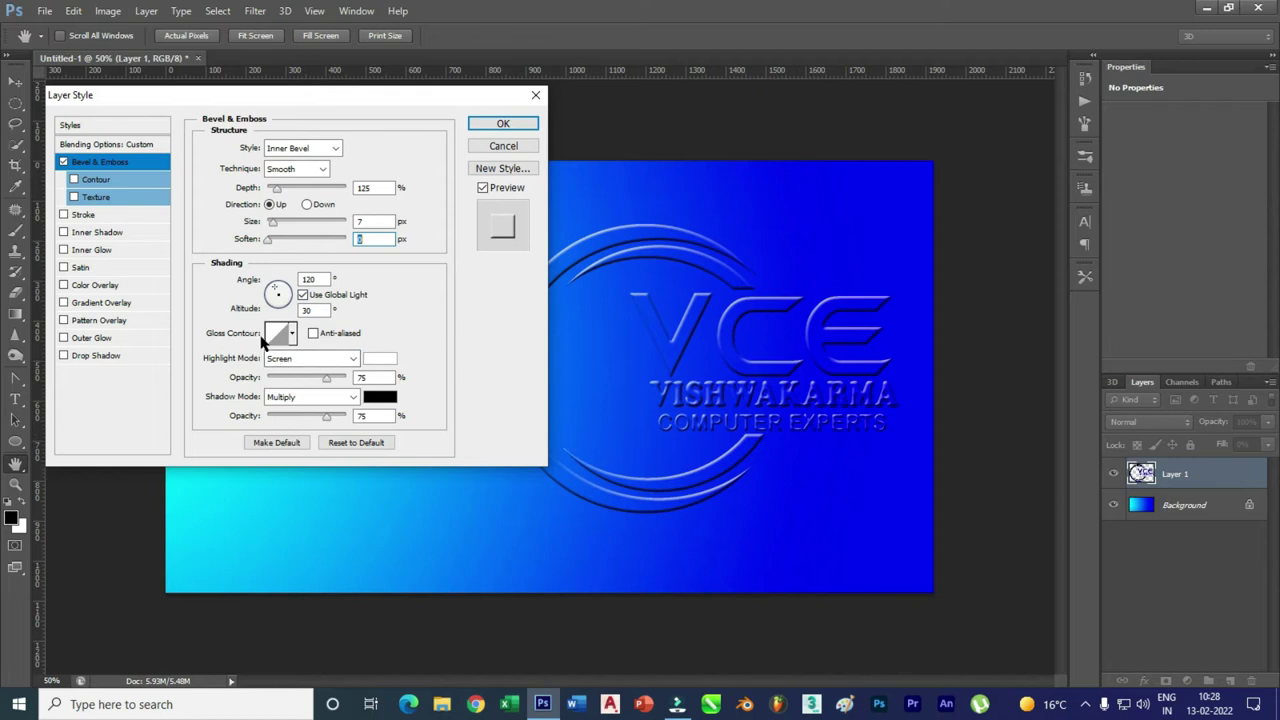
# - Apply the Rounded Steps gloss contour and raise Highlight Opacity to 100%
pyautogui.click(292, 336)
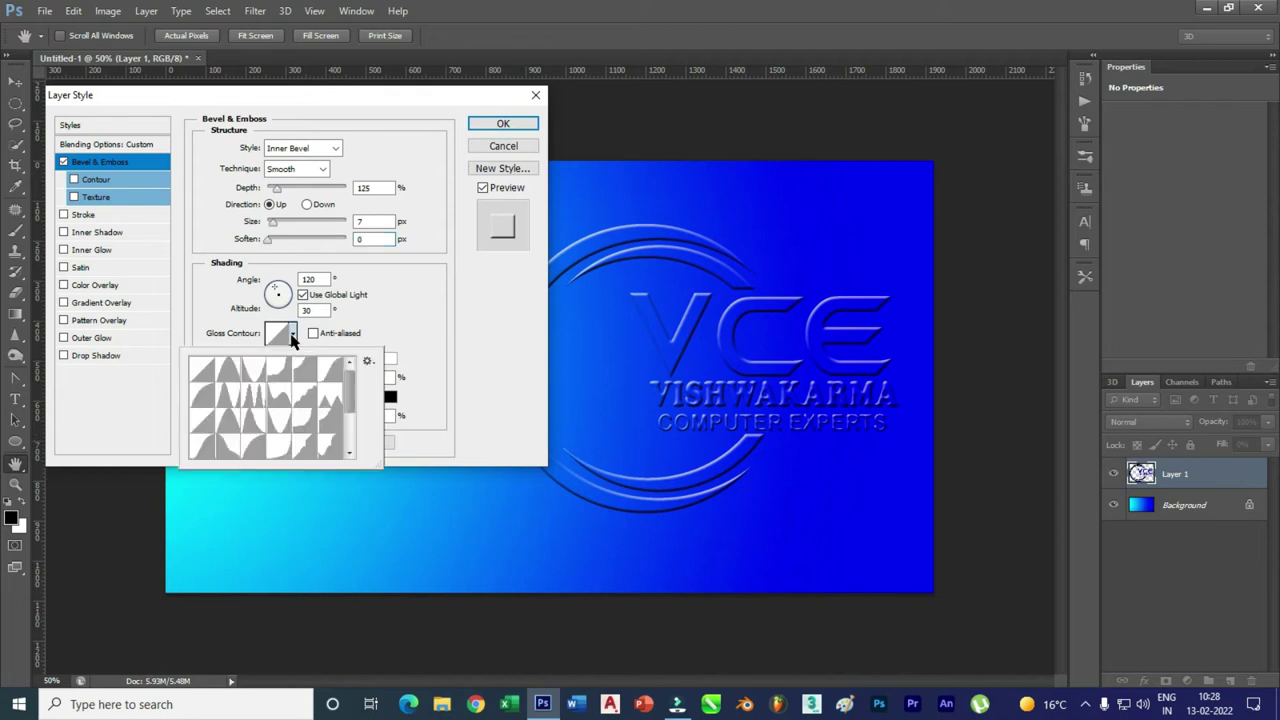
pyautogui.click(256, 395)
pyautogui.click(227, 398)
pyautogui.click(280, 398)
pyautogui.click(303, 398)
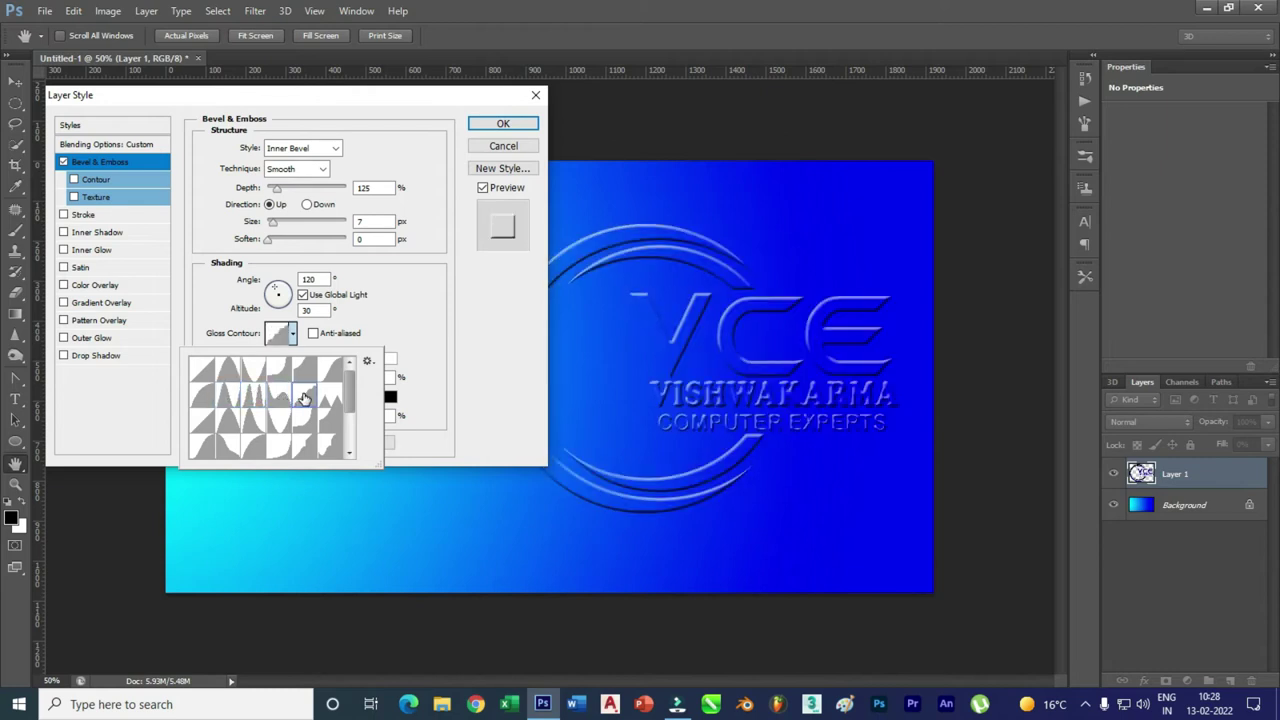
pyautogui.click(281, 398)
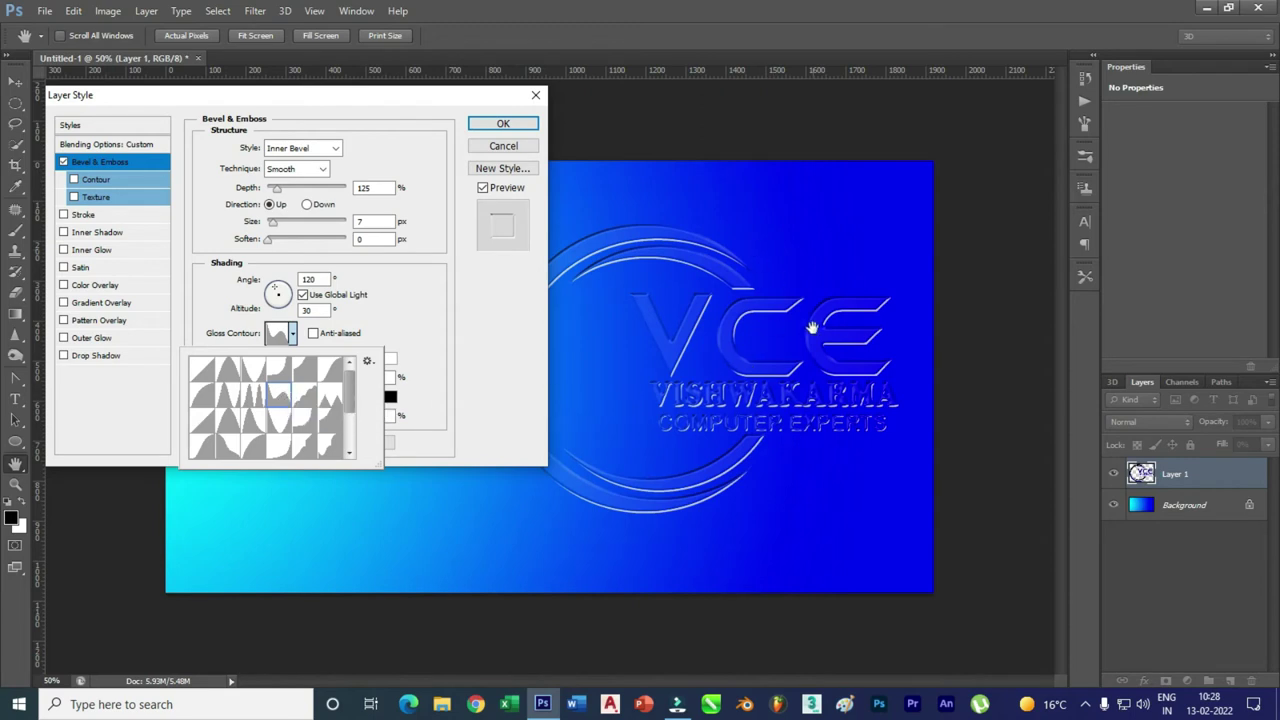
pyautogui.click(305, 398)
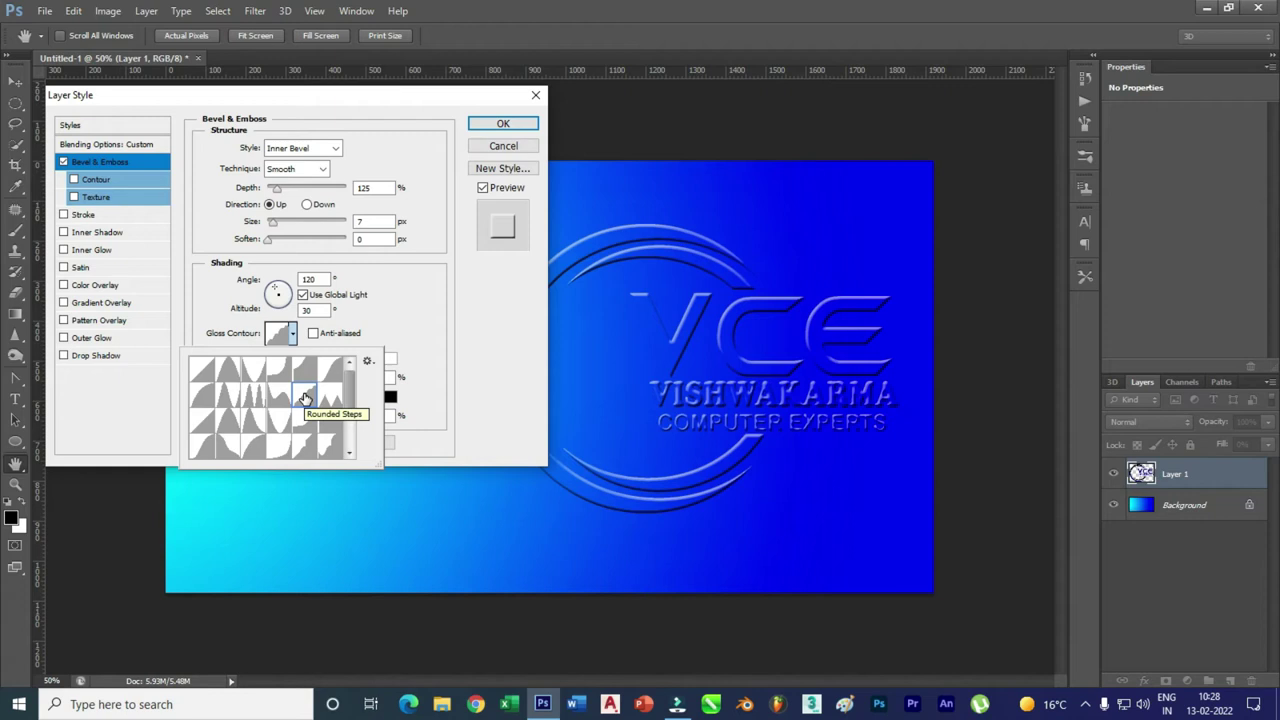
pyautogui.click(281, 398)
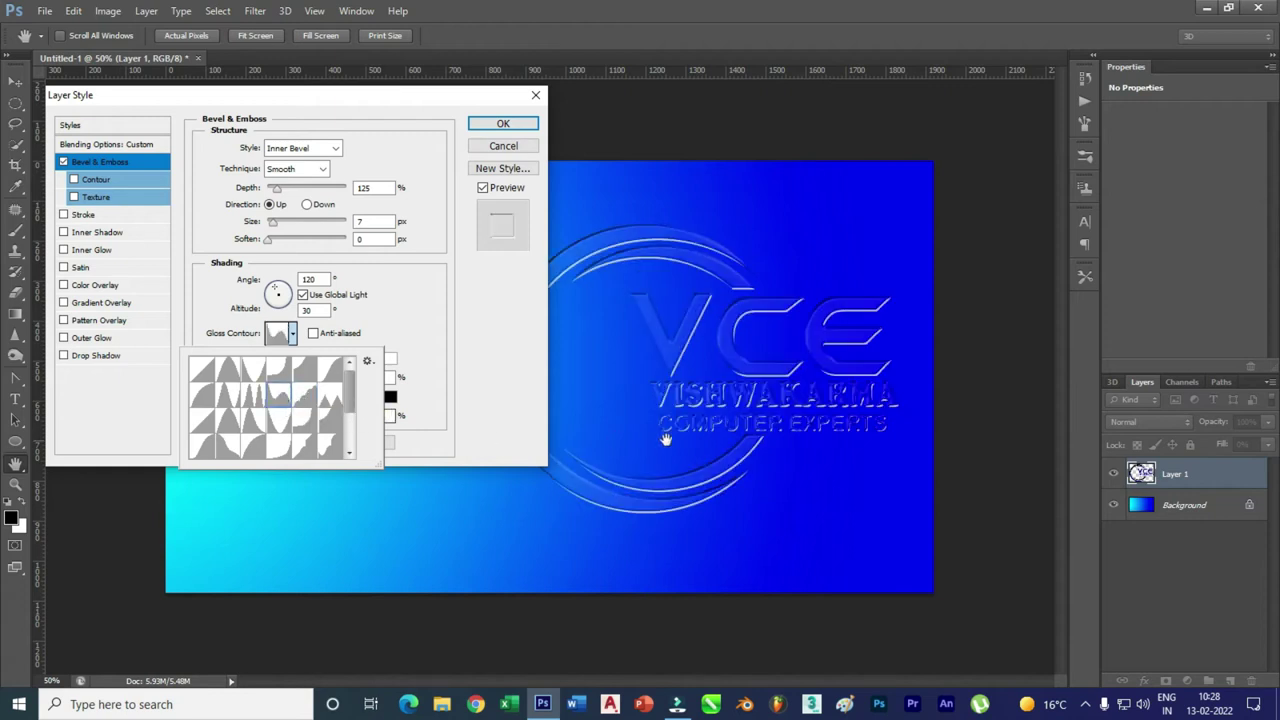
pyautogui.click(302, 395)
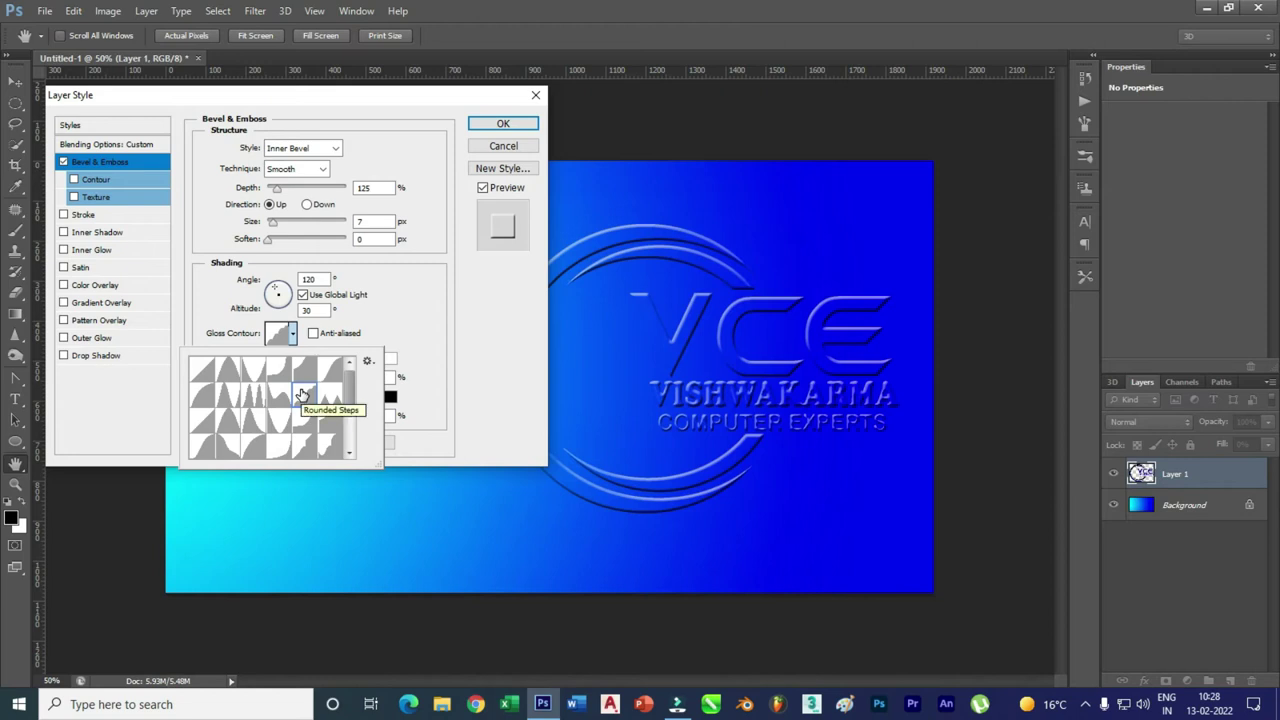
pyautogui.click(493, 303)
pyautogui.moveTo(328, 382)
pyautogui.mouseDown()
pyautogui.moveTo(290, 390)
pyautogui.moveTo(364, 396)
pyautogui.moveTo(342, 396)
pyautogui.moveTo(355, 390)
pyautogui.mouseUp()
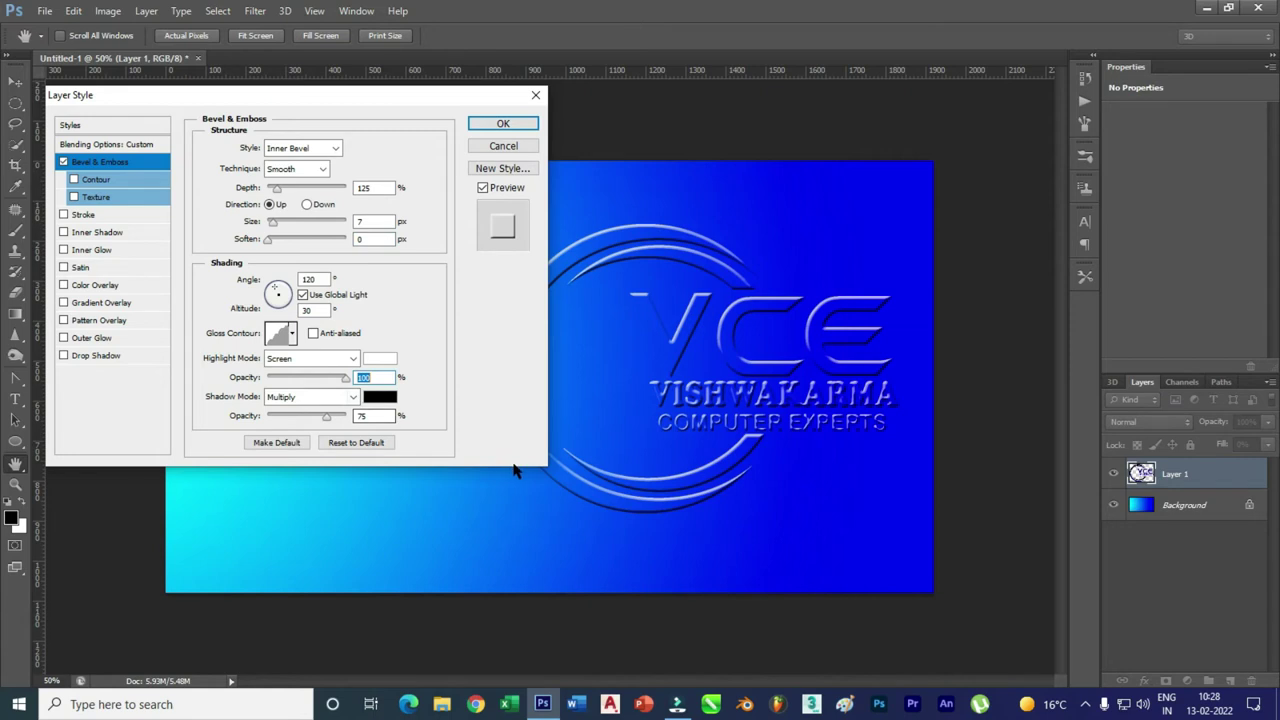
pyautogui.moveTo(387, 100); pyautogui.dragTo(412, 30)
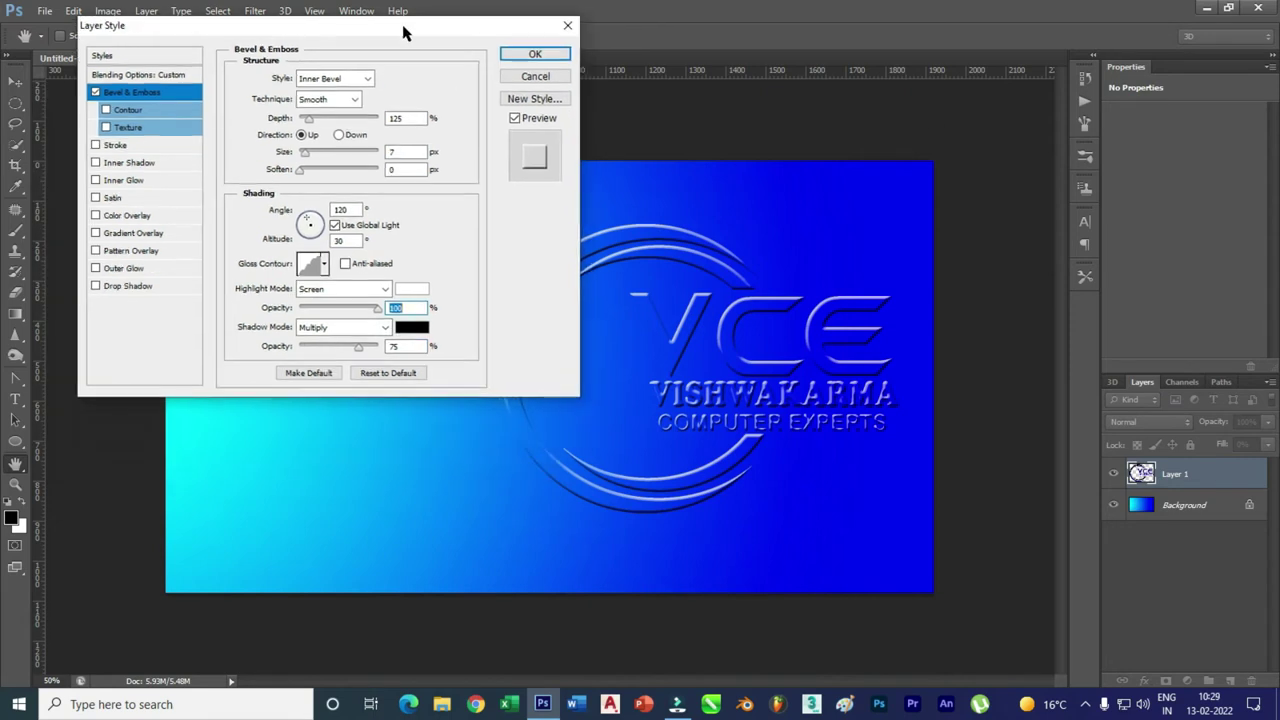
# - Enable a custom rounded bevel contour with wider range and set bevel Size to 10 px
pyautogui.click(119, 112)
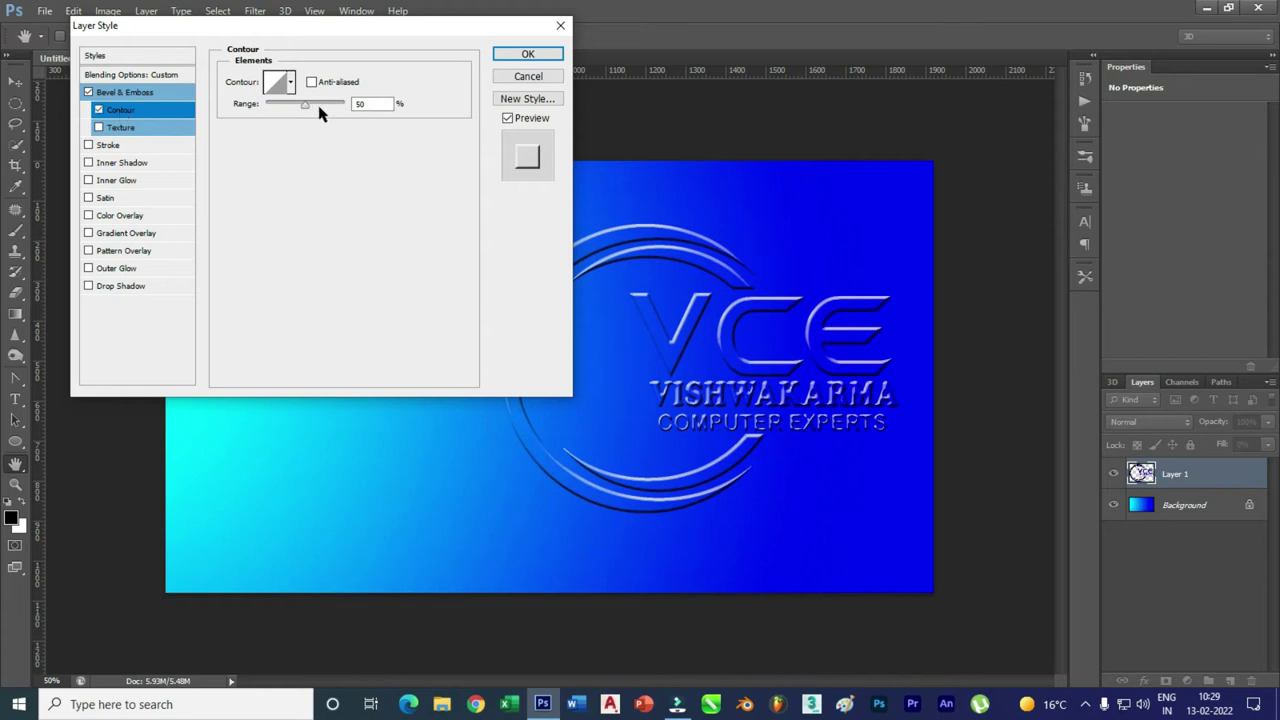
pyautogui.moveTo(306, 105)
pyautogui.mouseDown()
pyautogui.moveTo(358, 107)
pyautogui.moveTo(260, 106)
pyautogui.moveTo(343, 117)
pyautogui.moveTo(291, 108)
pyautogui.moveTo(250, 135)
pyautogui.moveTo(324, 129)
pyautogui.mouseUp()
pyautogui.click(292, 86)
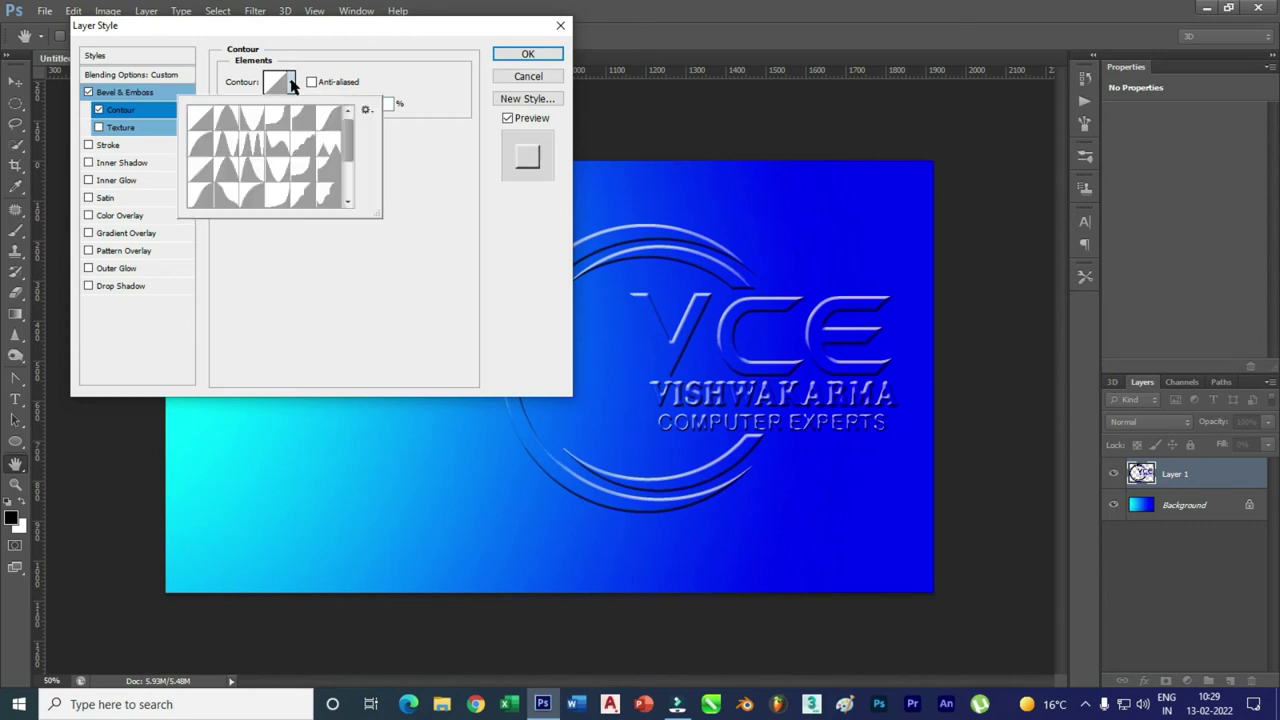
pyautogui.click(292, 86)
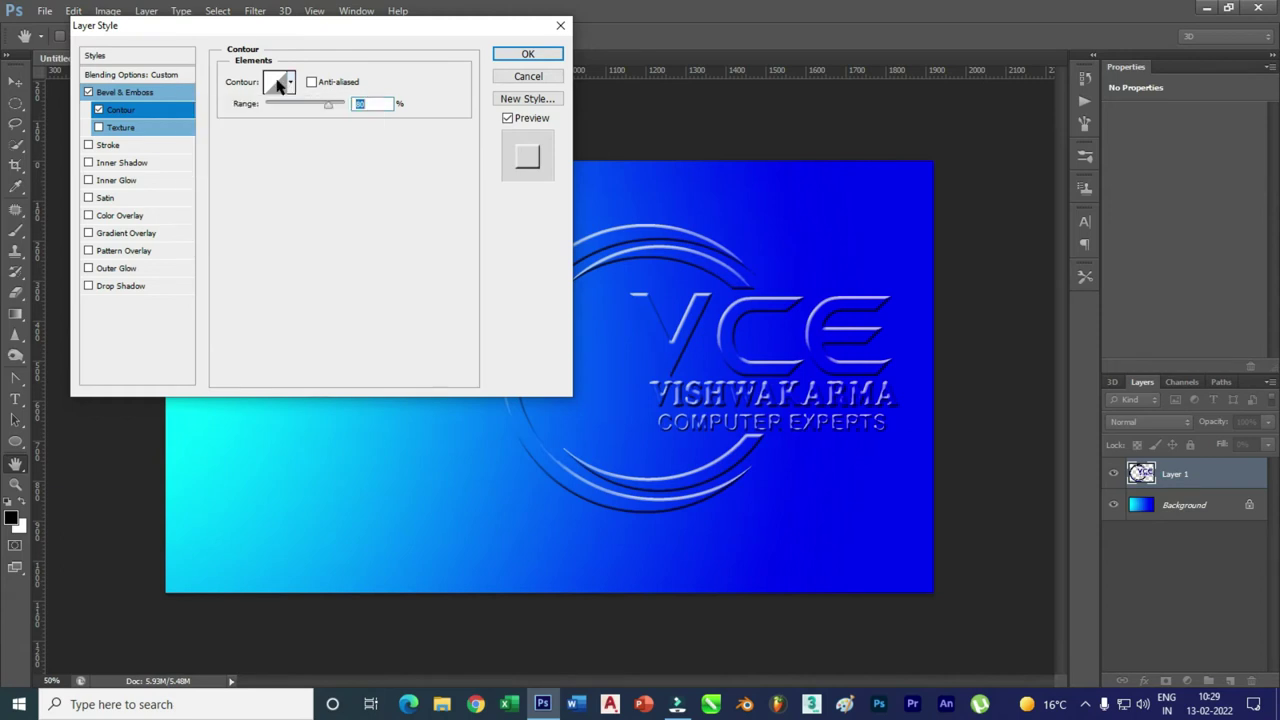
pyautogui.click(276, 82)
pyautogui.moveTo(296, 203)
pyautogui.mouseDown()
pyautogui.moveTo(320, 217)
pyautogui.moveTo(255, 164)
pyautogui.moveTo(289, 206)
pyautogui.moveTo(266, 183)
pyautogui.mouseUp()
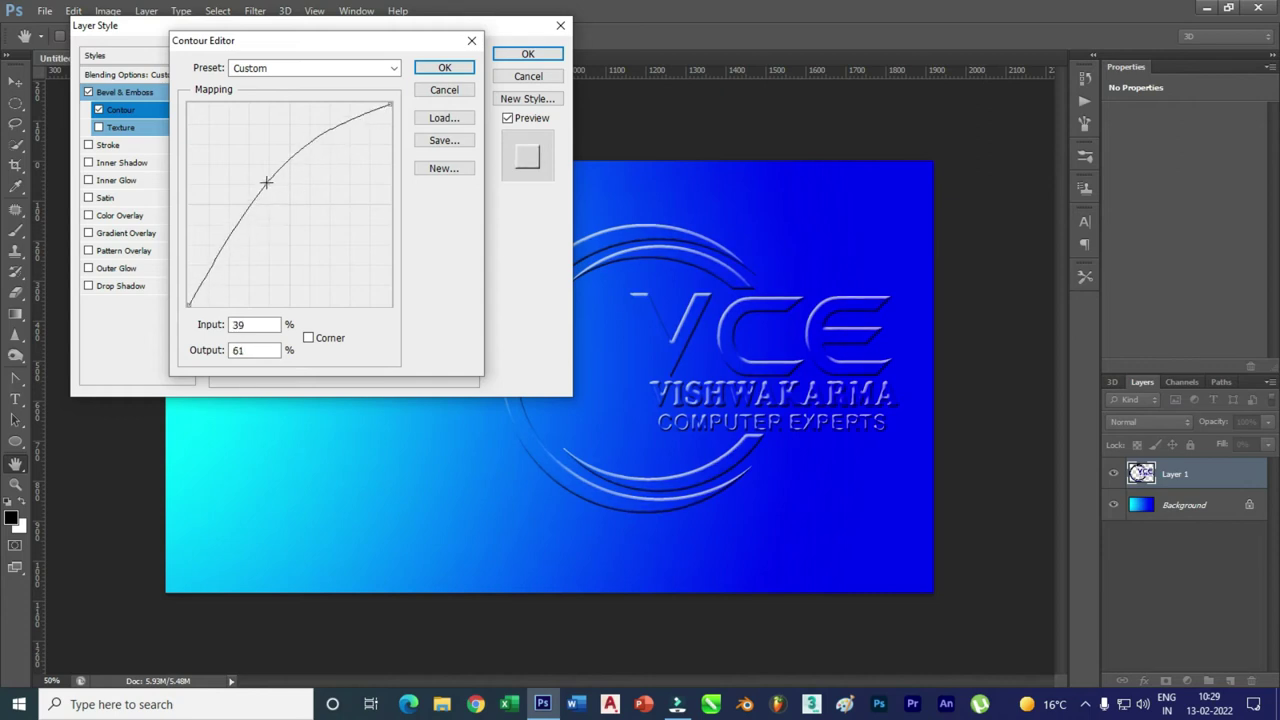
pyautogui.click(444, 68)
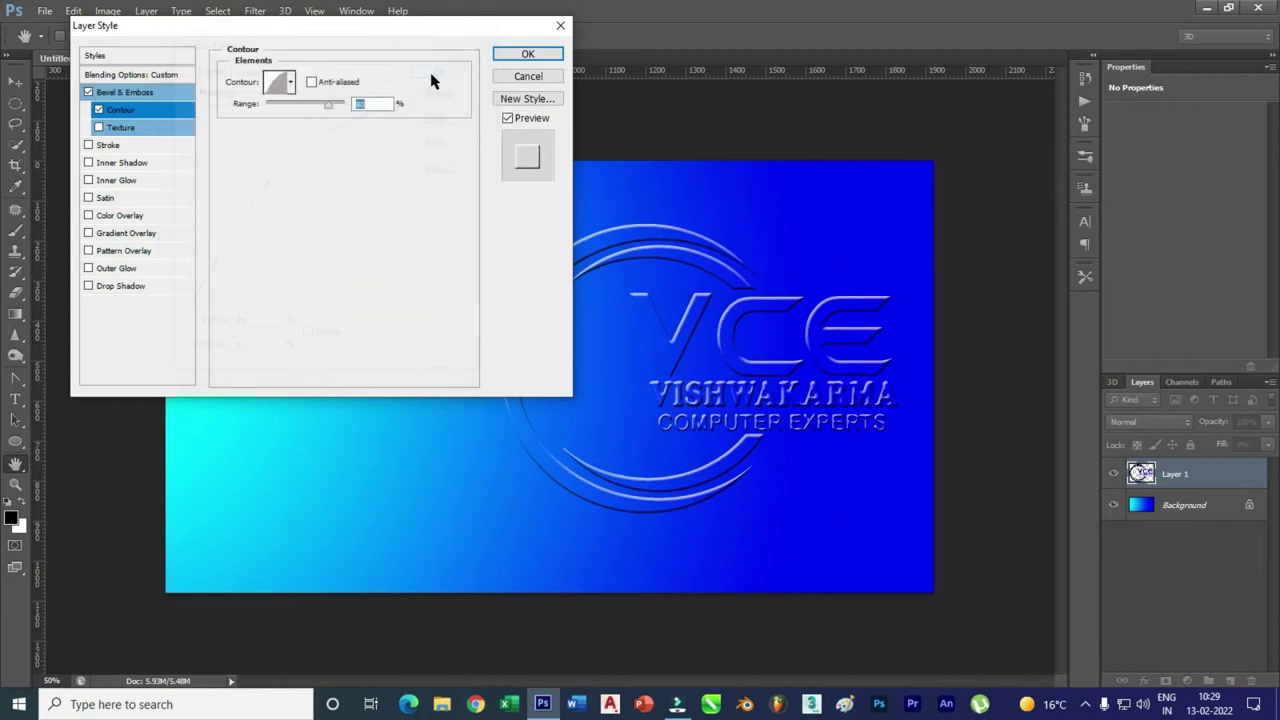
pyautogui.click(150, 92)
pyautogui.moveTo(300, 152); pyautogui.dragTo(298, 156)
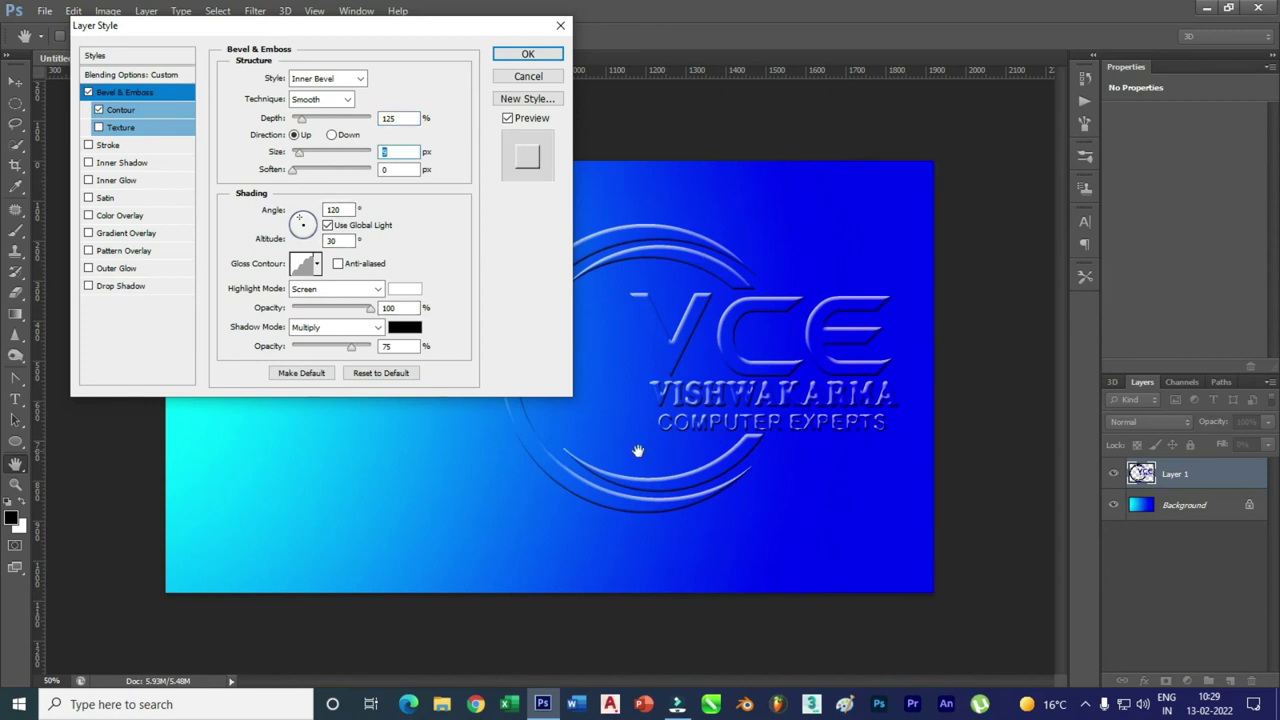
# - Add a Multiply drop shadow at 75% opacity, 5 px distance and 5% spread
pyautogui.click(118, 286)
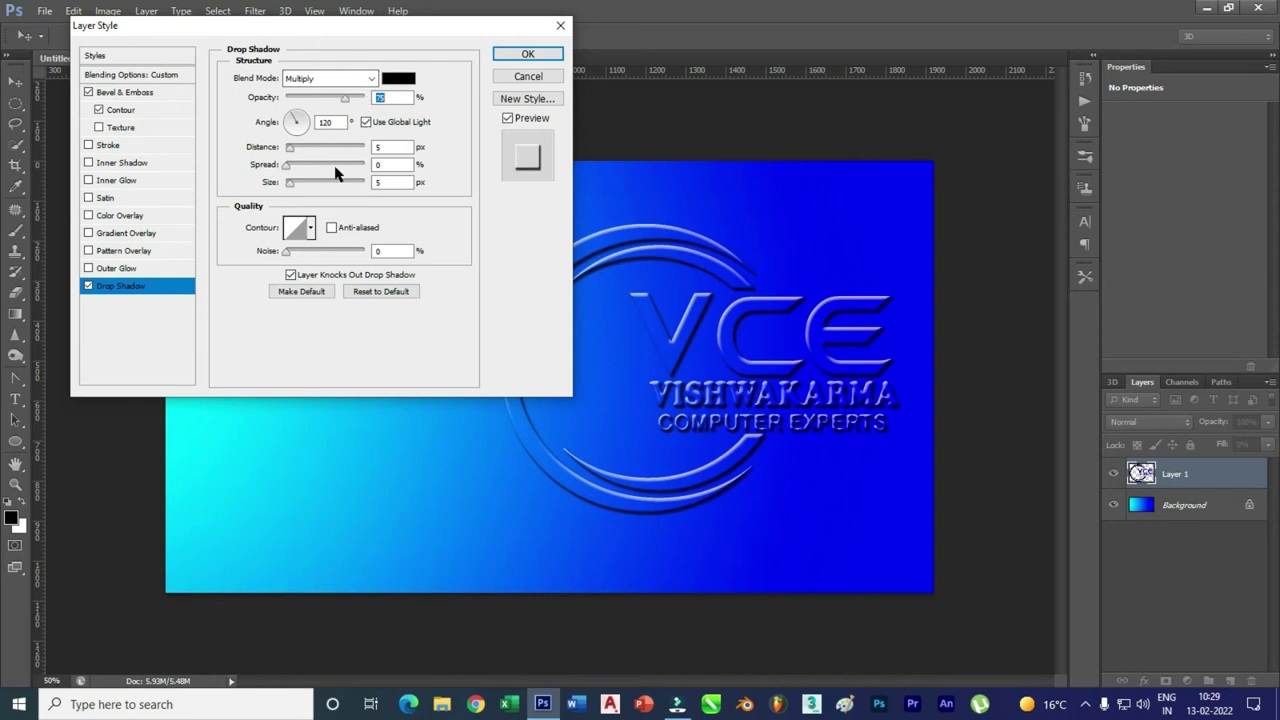
pyautogui.moveTo(287, 170); pyautogui.dragTo(292, 184)
# - Set Layer 1's opacity to 79% and apply the bevel and drop shadow styles
pyautogui.click(149, 79)
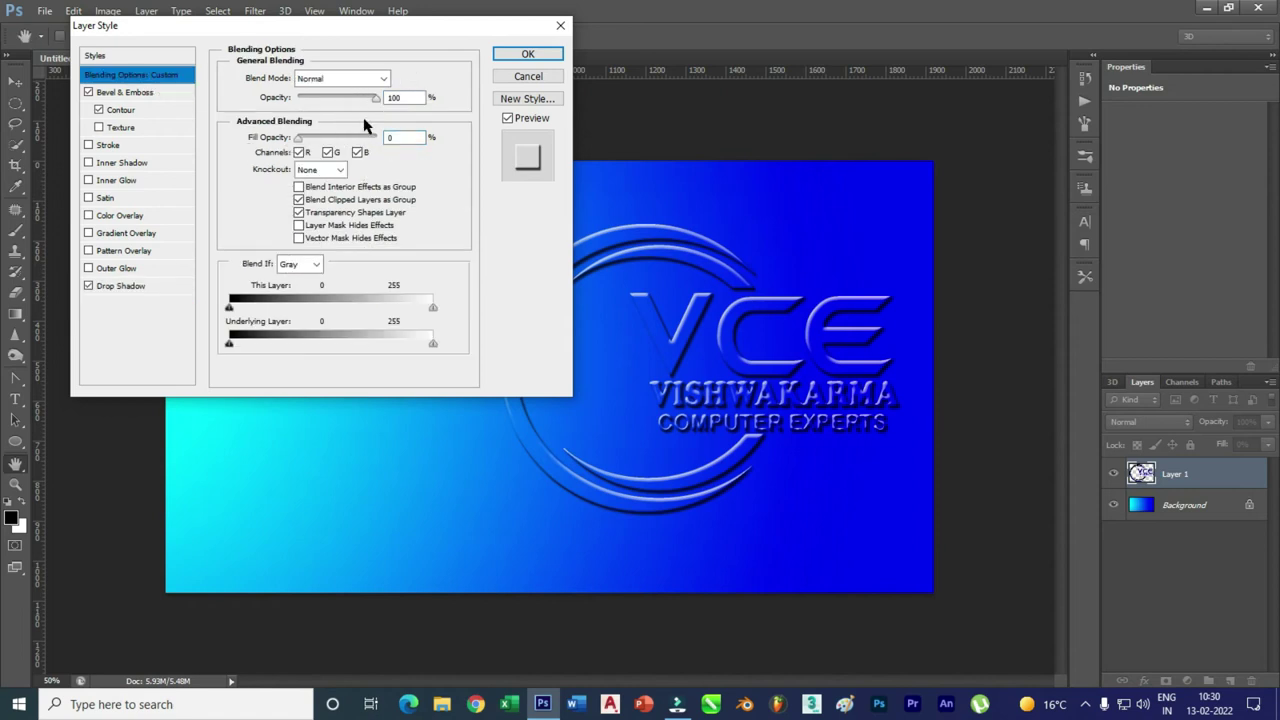
pyautogui.moveTo(376, 98)
pyautogui.mouseDown()
pyautogui.moveTo(331, 101)
pyautogui.moveTo(347, 113)
pyautogui.mouseUp()
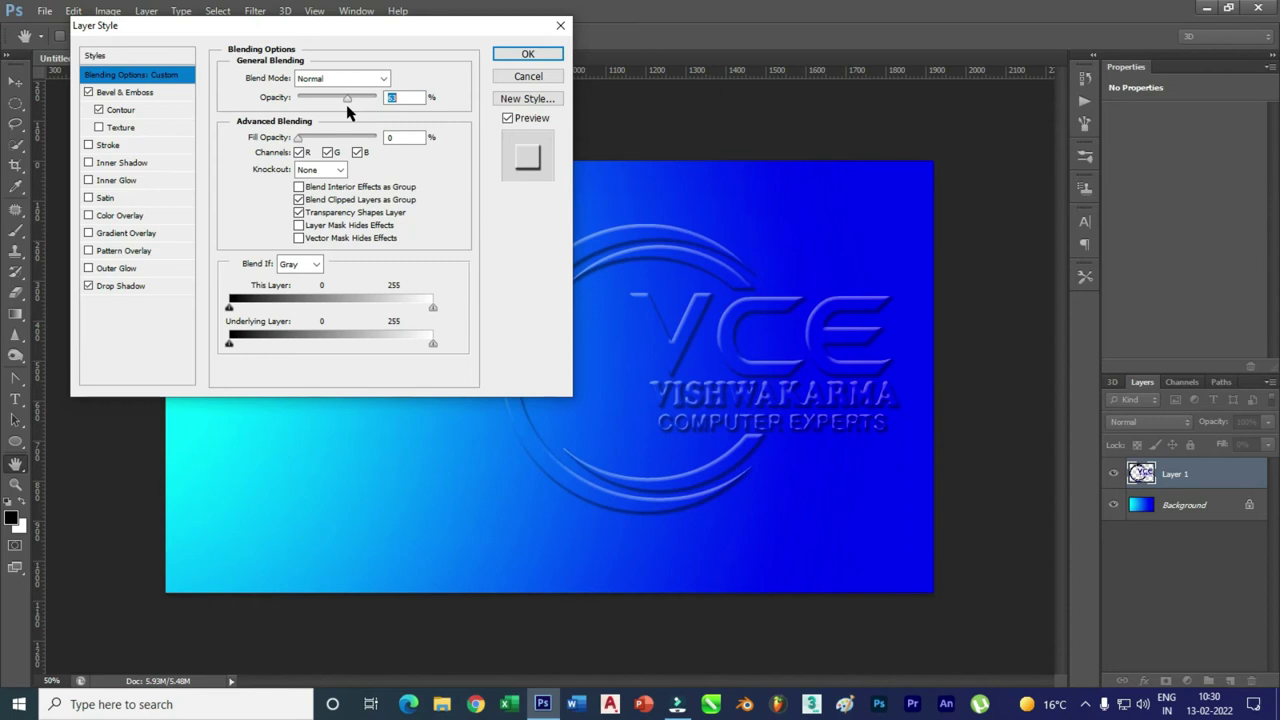
pyautogui.moveTo(348, 113); pyautogui.dragTo(353, 113)
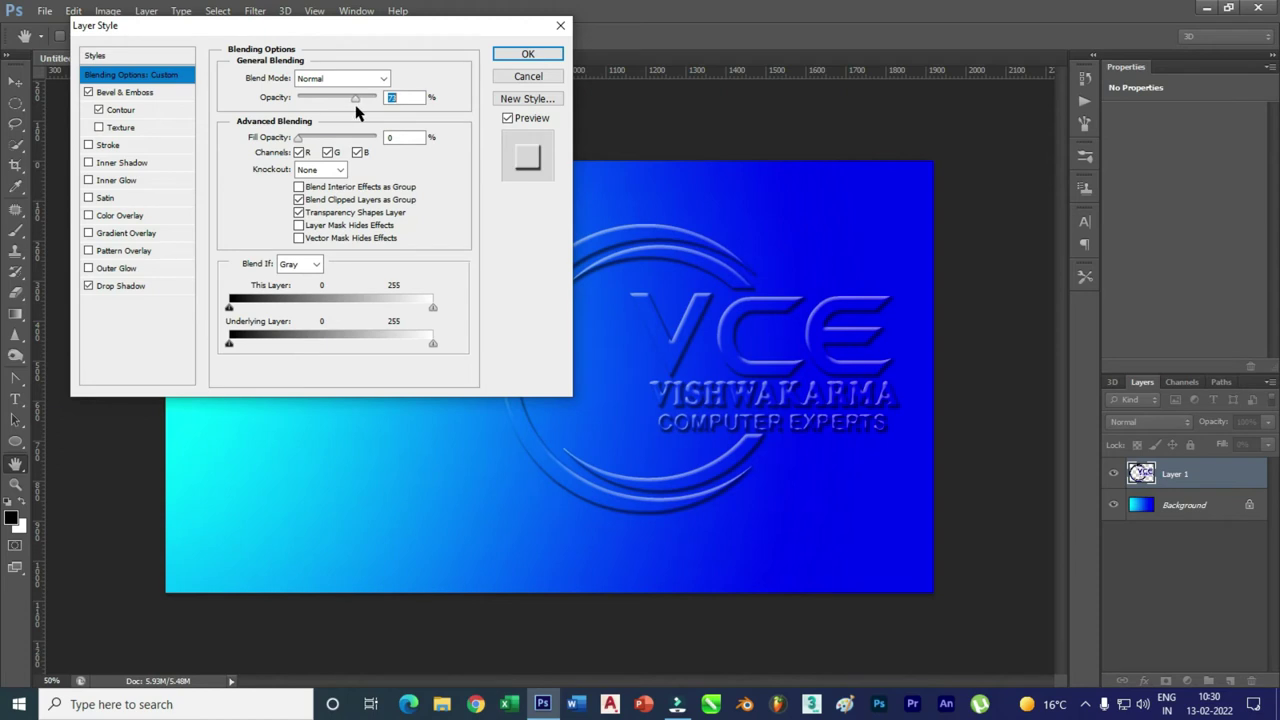
pyautogui.click(528, 53)
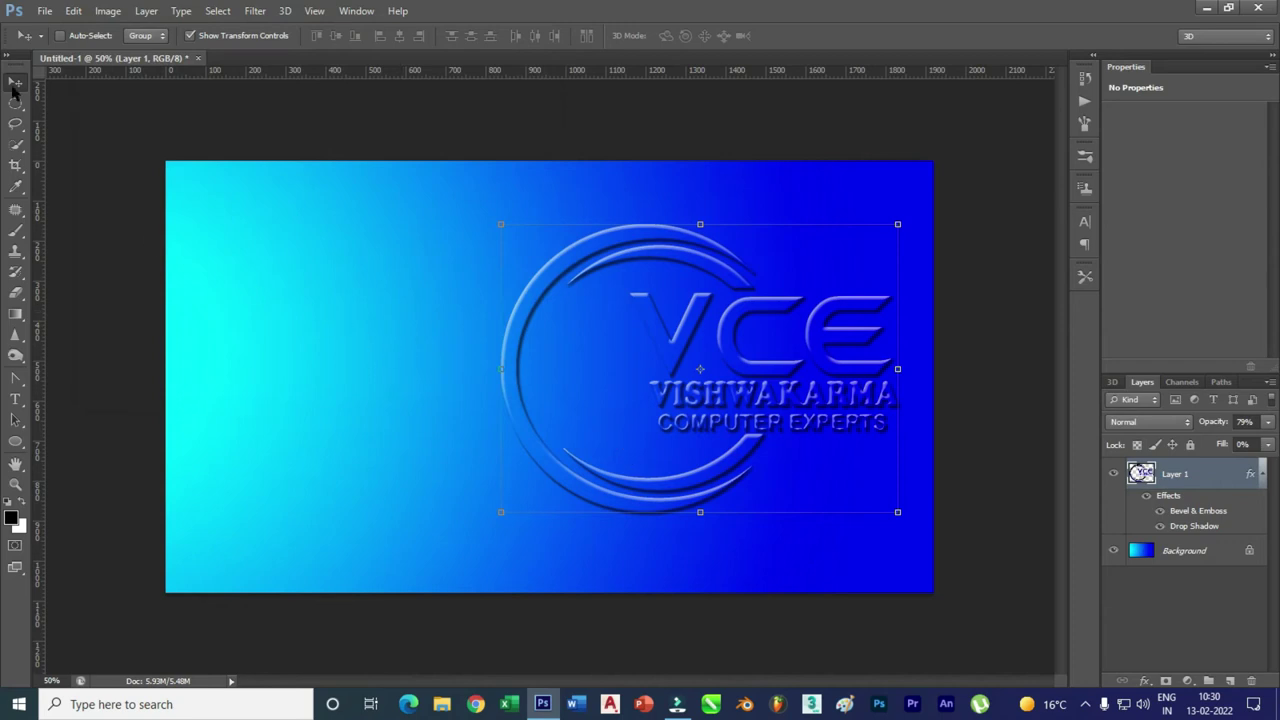
# - Nudge the embossed VCE logo to a new spot on the gradient's right half
pyautogui.moveTo(722, 343)
pyautogui.mouseDown()
pyautogui.moveTo(565, 345)
pyautogui.moveTo(245, 415)
pyautogui.moveTo(312, 441)
pyautogui.moveTo(306, 306)
pyautogui.moveTo(396, 316)
pyautogui.moveTo(382, 402)
pyautogui.moveTo(410, 342)
pyautogui.moveTo(707, 318)
pyautogui.moveTo(741, 330)
pyautogui.mouseUp()
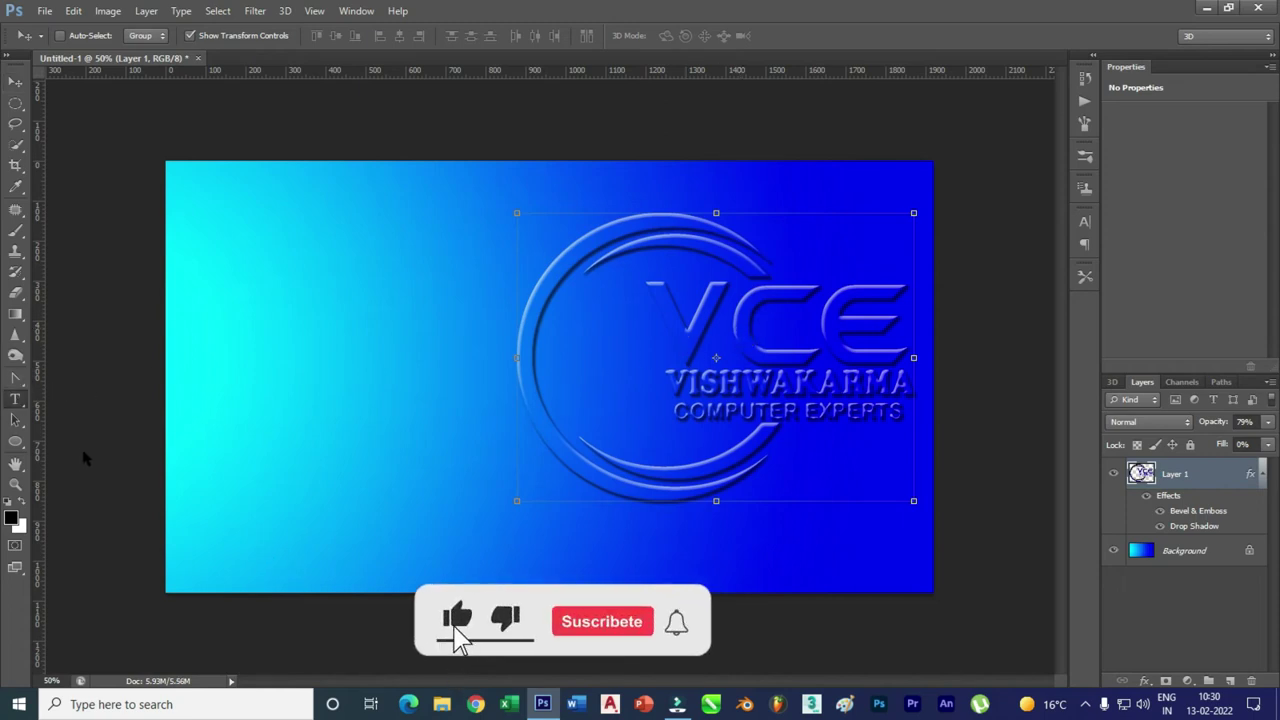
pyautogui.press('t')
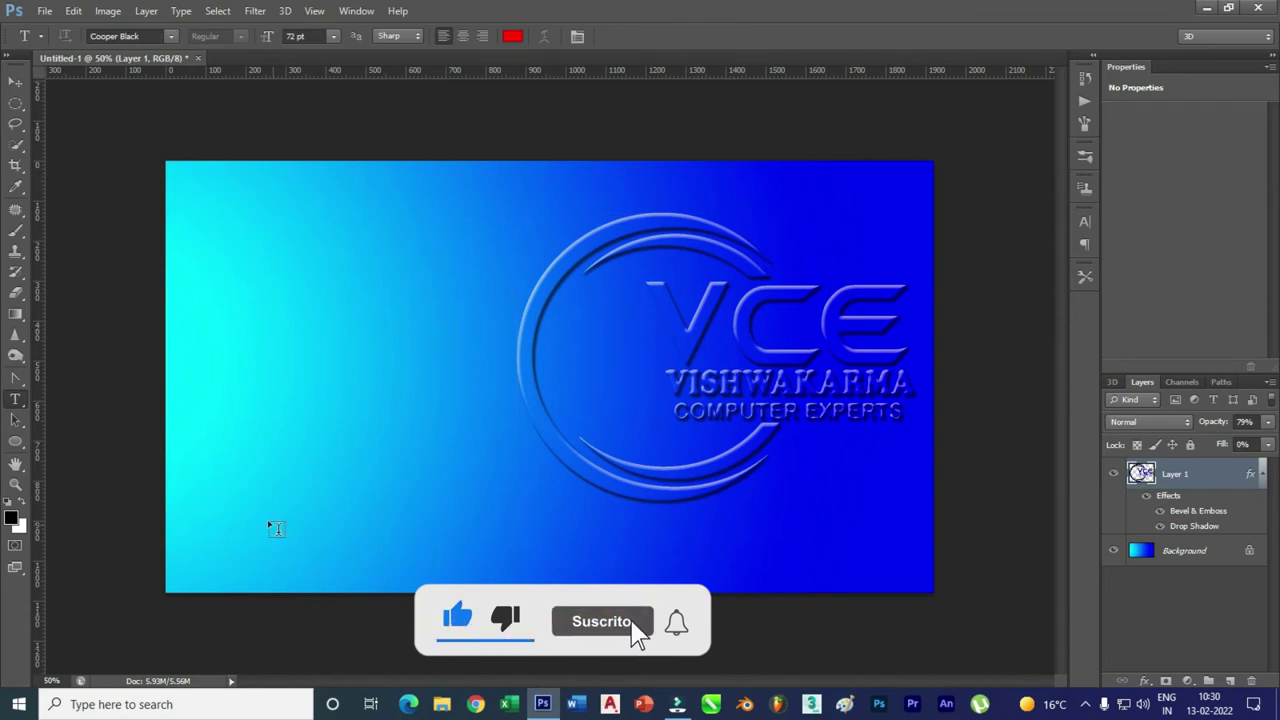
pyautogui.click(268, 522)
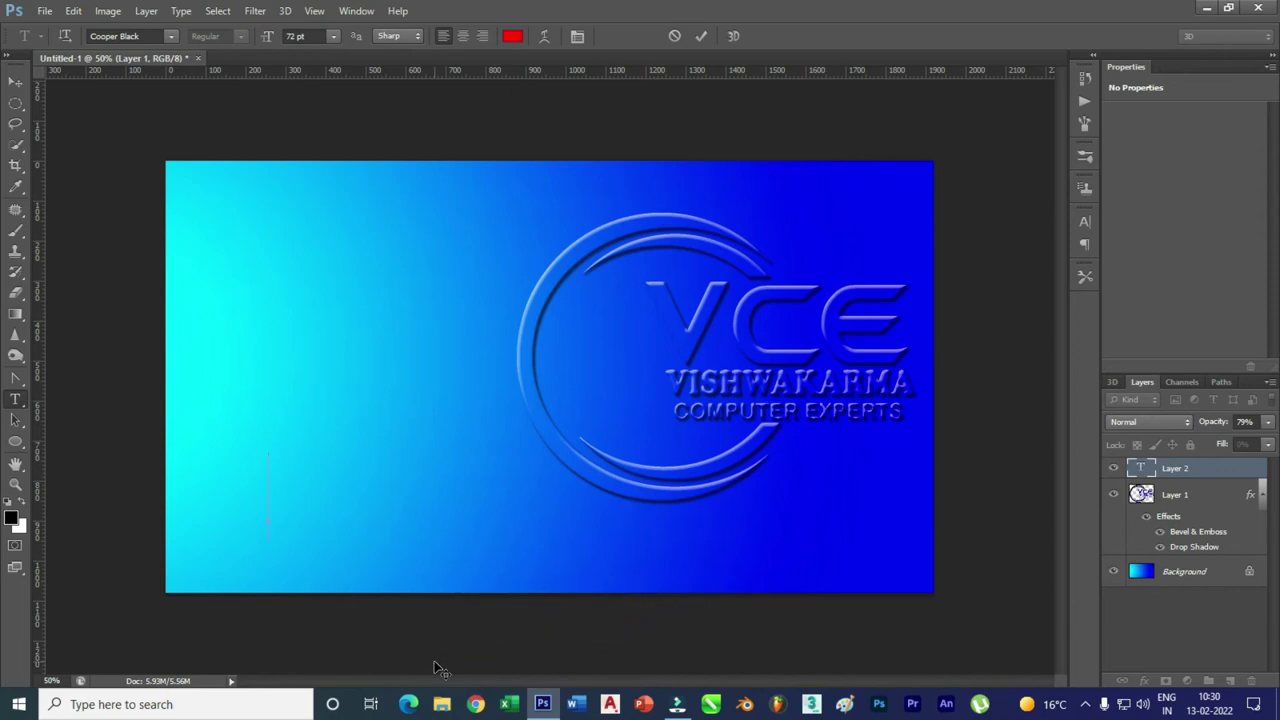
pyautogui.write('WWW')
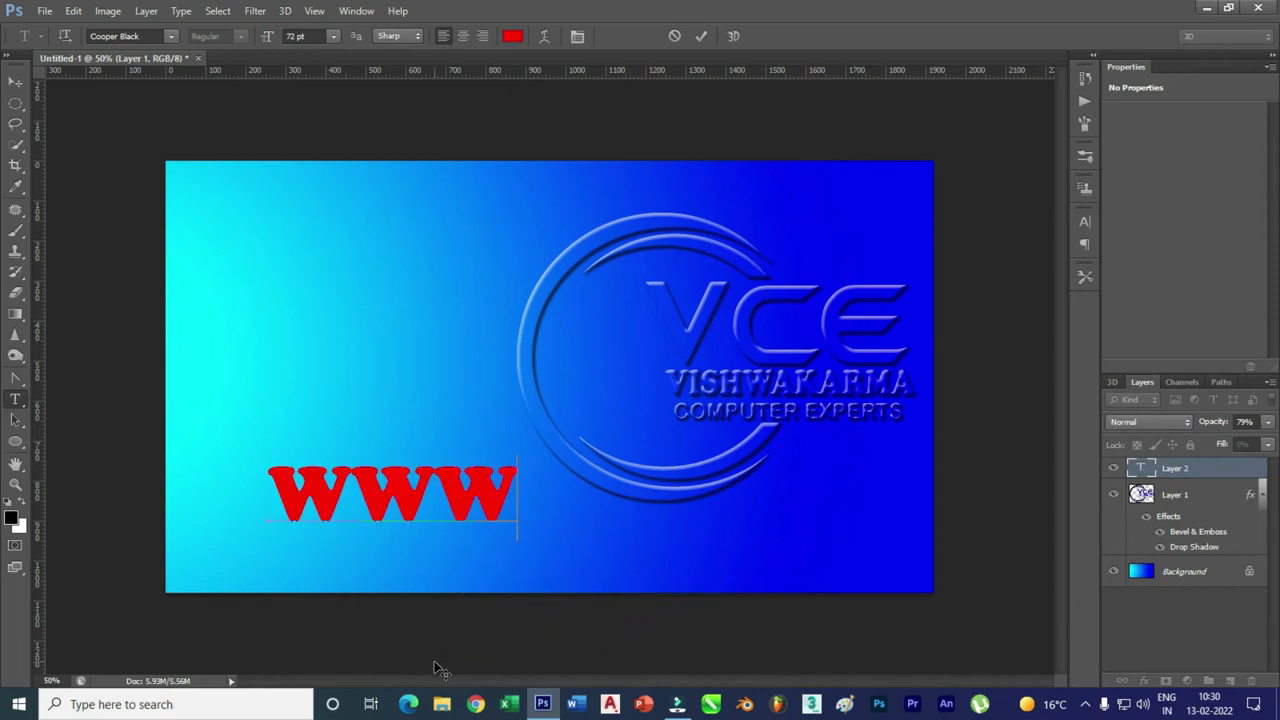
pyautogui.press('BackSpace')
pyautogui.press('BackSpace')
pyautogui.press('BackSpace')
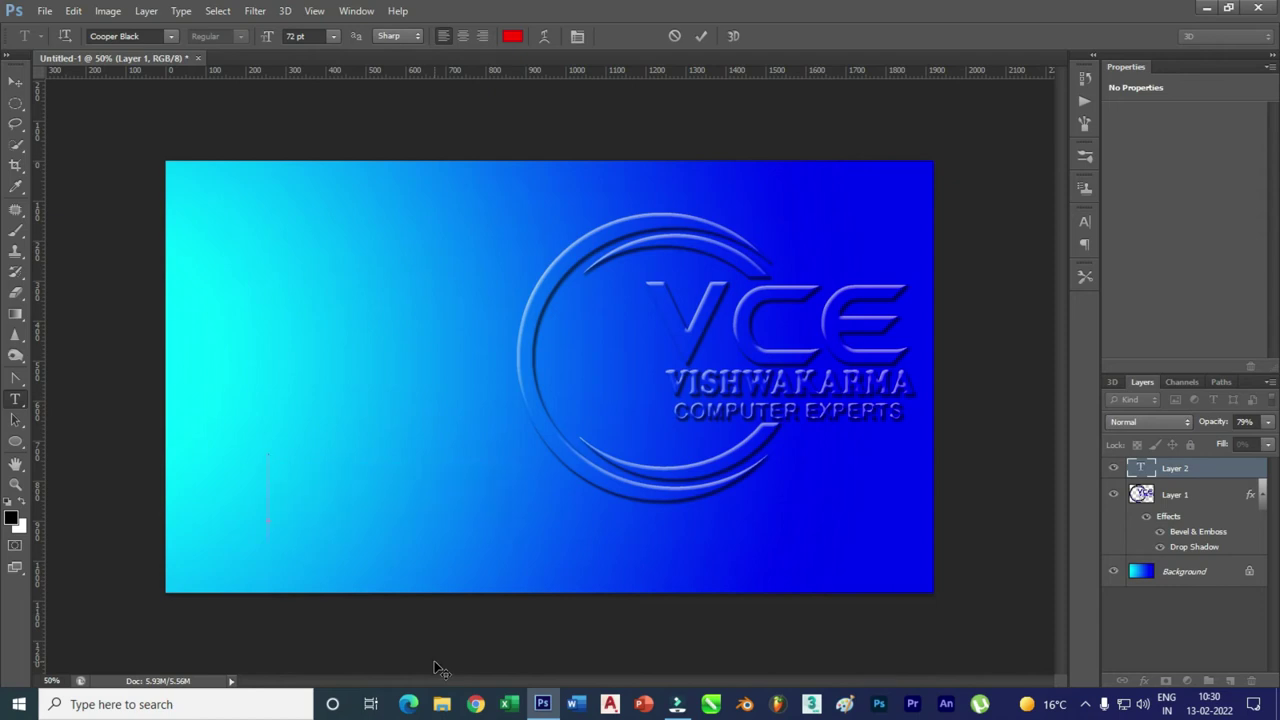
pyautogui.click(333, 36)
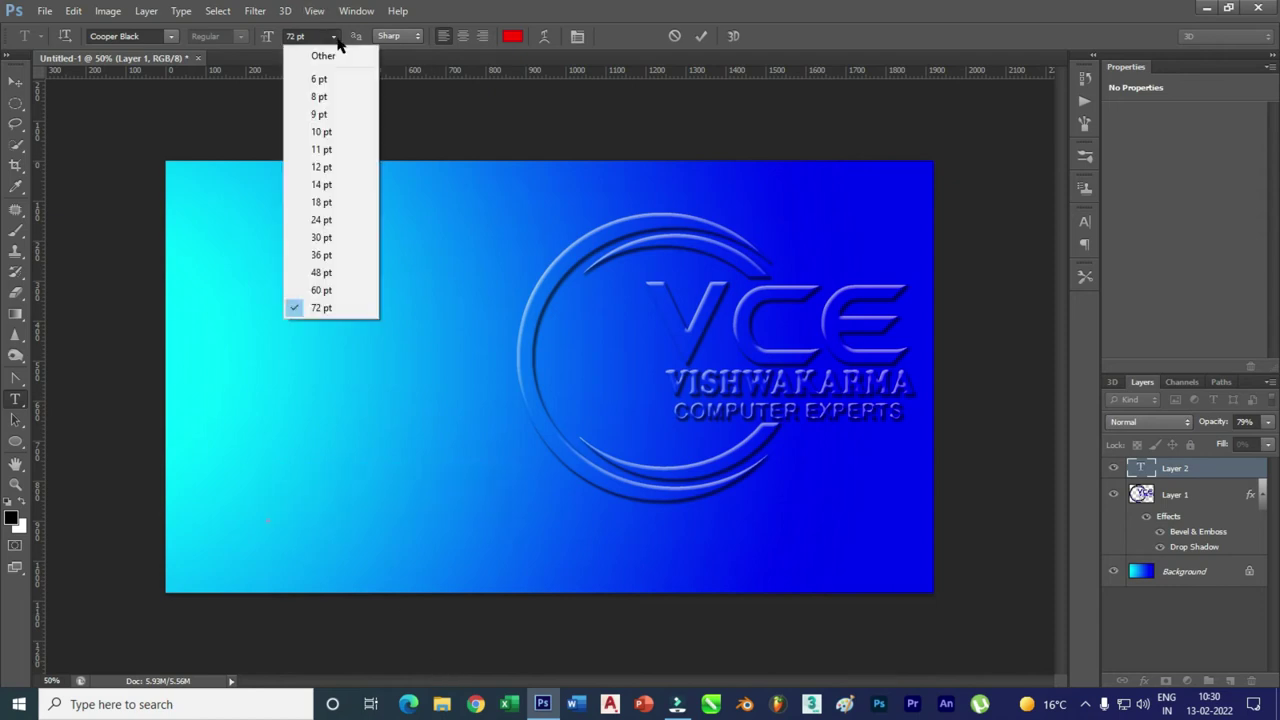
pyautogui.click(330, 255)
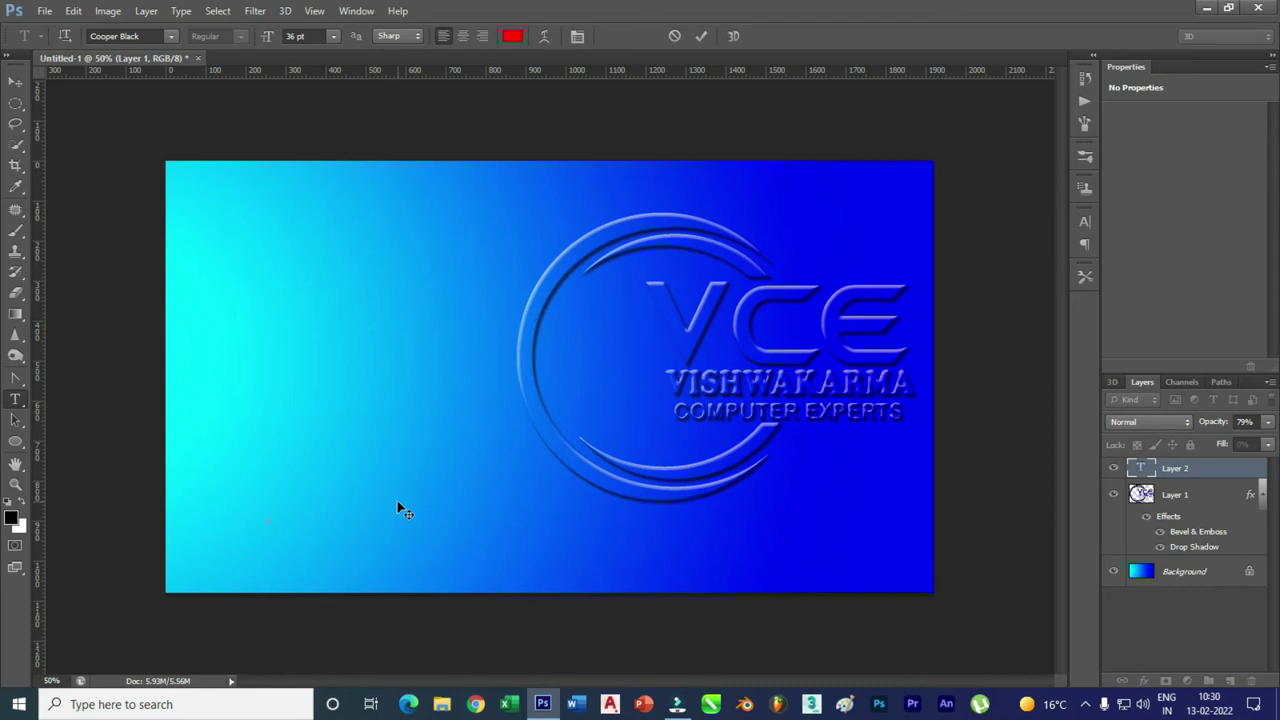
pyautogui.write('WWW')
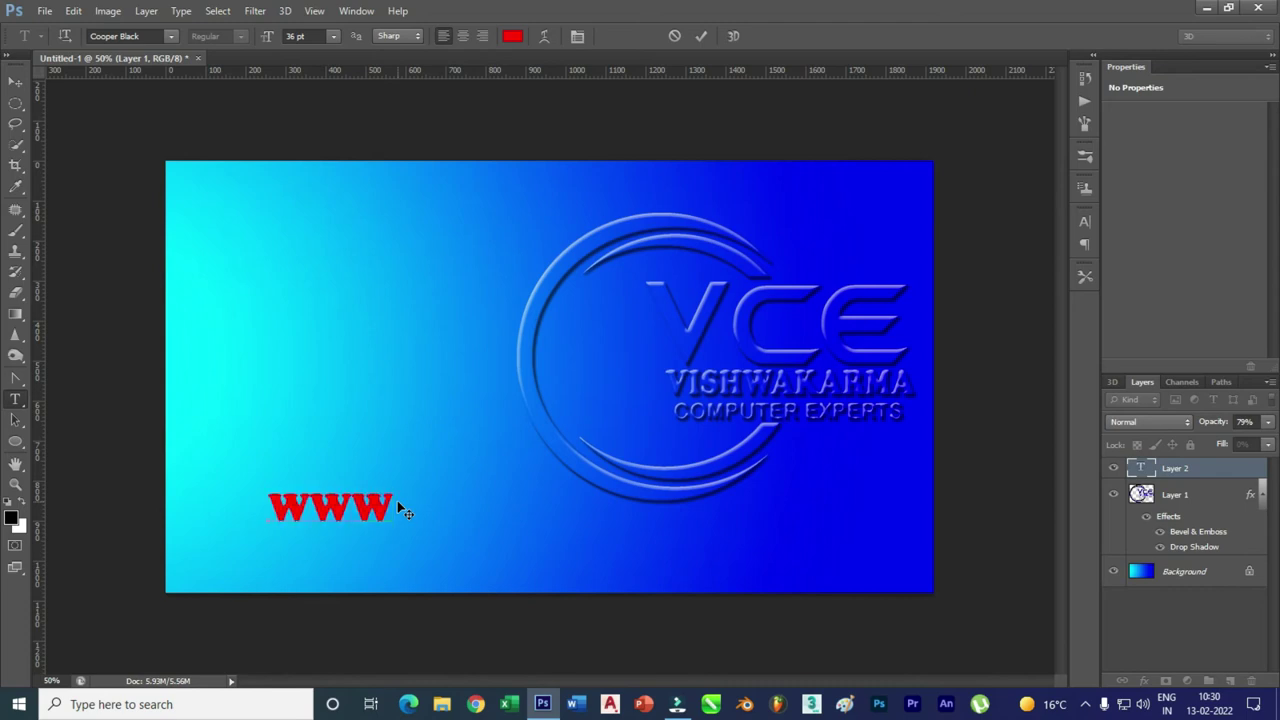
pyautogui.write('.VCECOMPUT')
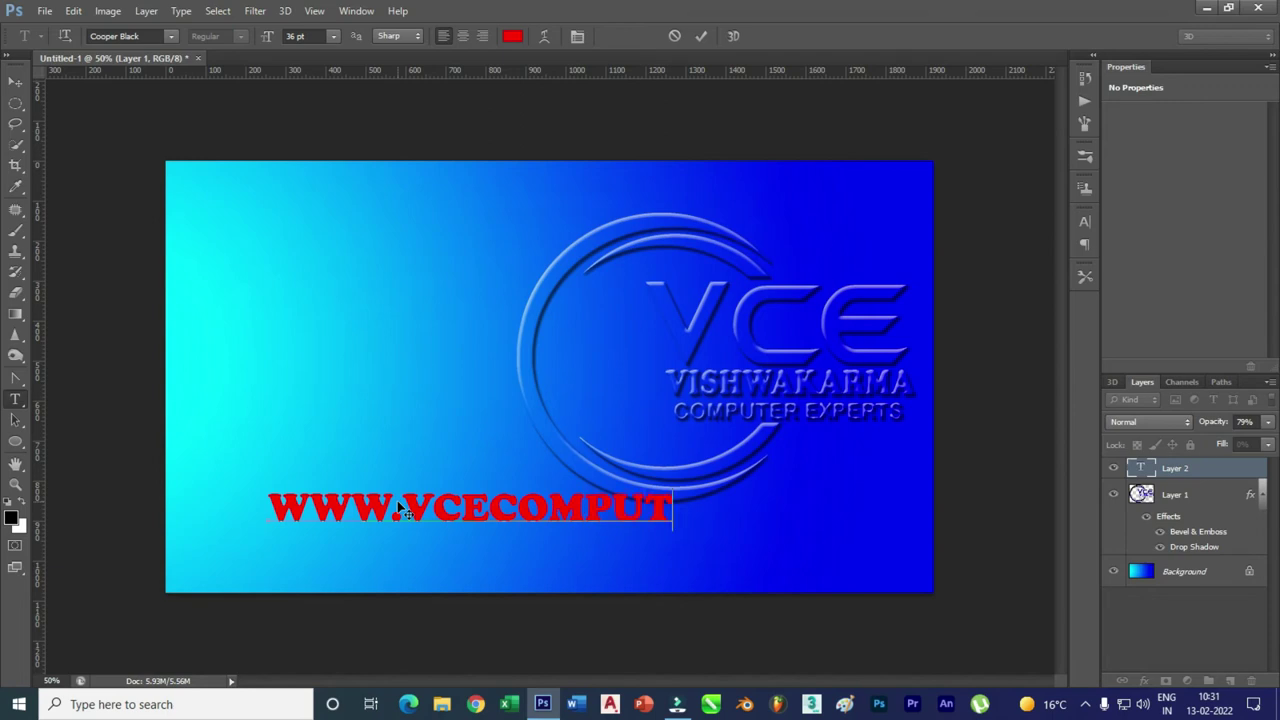
pyautogui.write('ER.C')
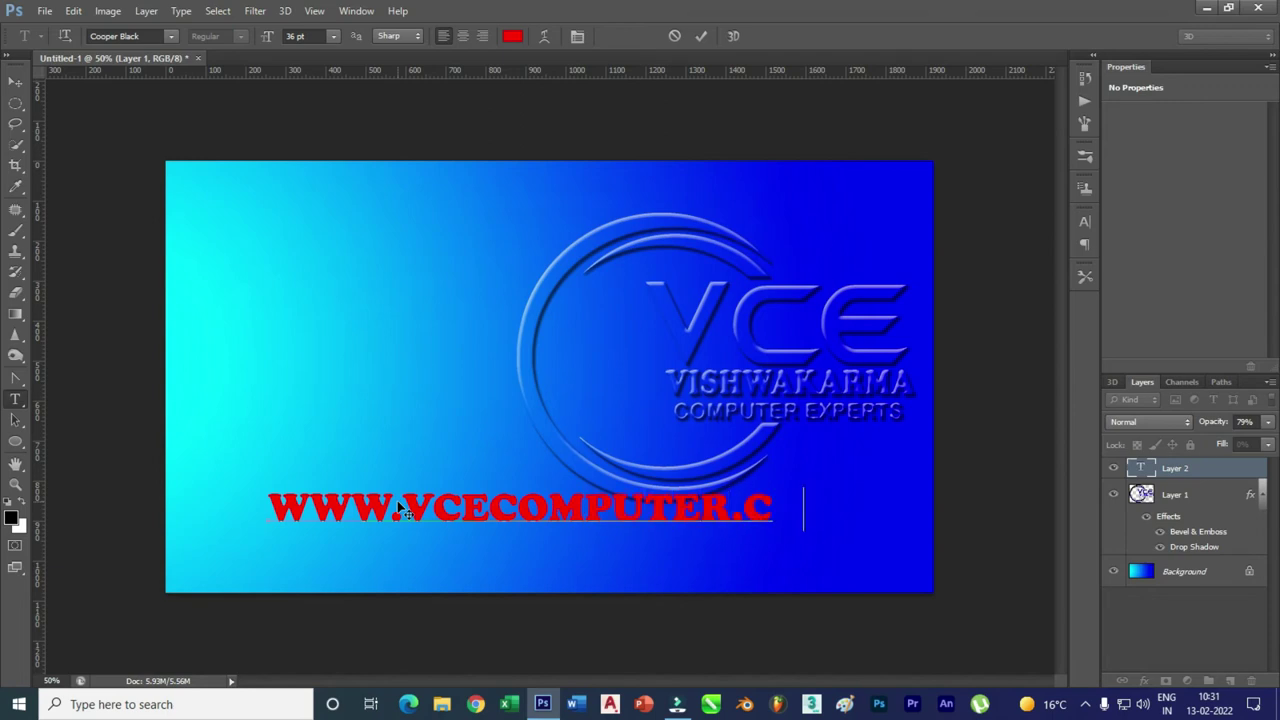
pyautogui.write('OM')
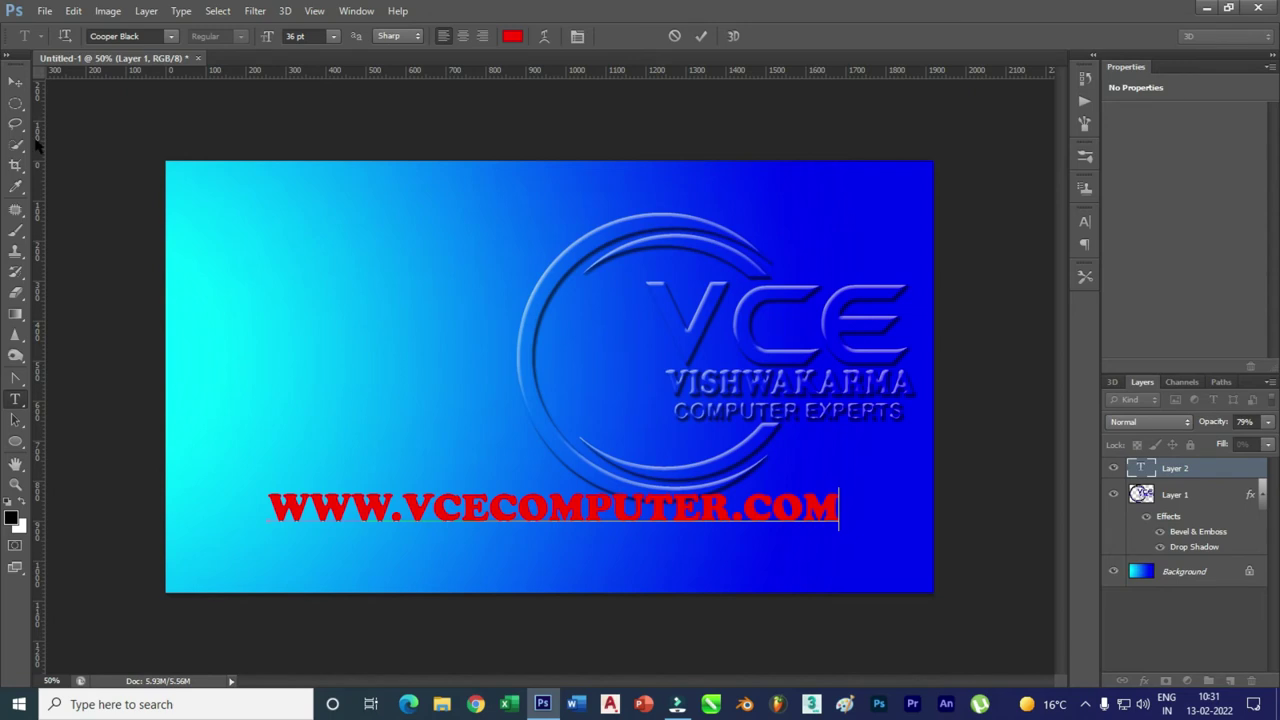
pyautogui.click(15, 81)
pyautogui.moveTo(663, 512); pyautogui.dragTo(726, 551)
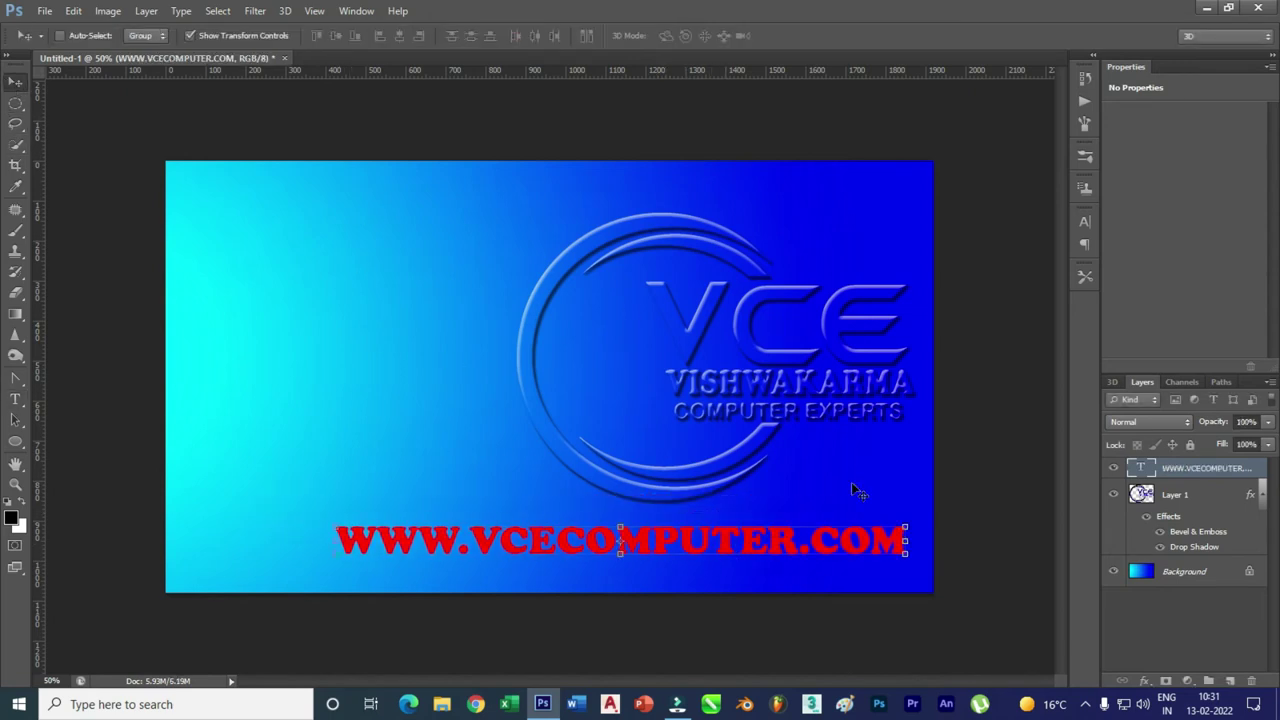
pyautogui.moveTo(909, 541); pyautogui.dragTo(803, 549)
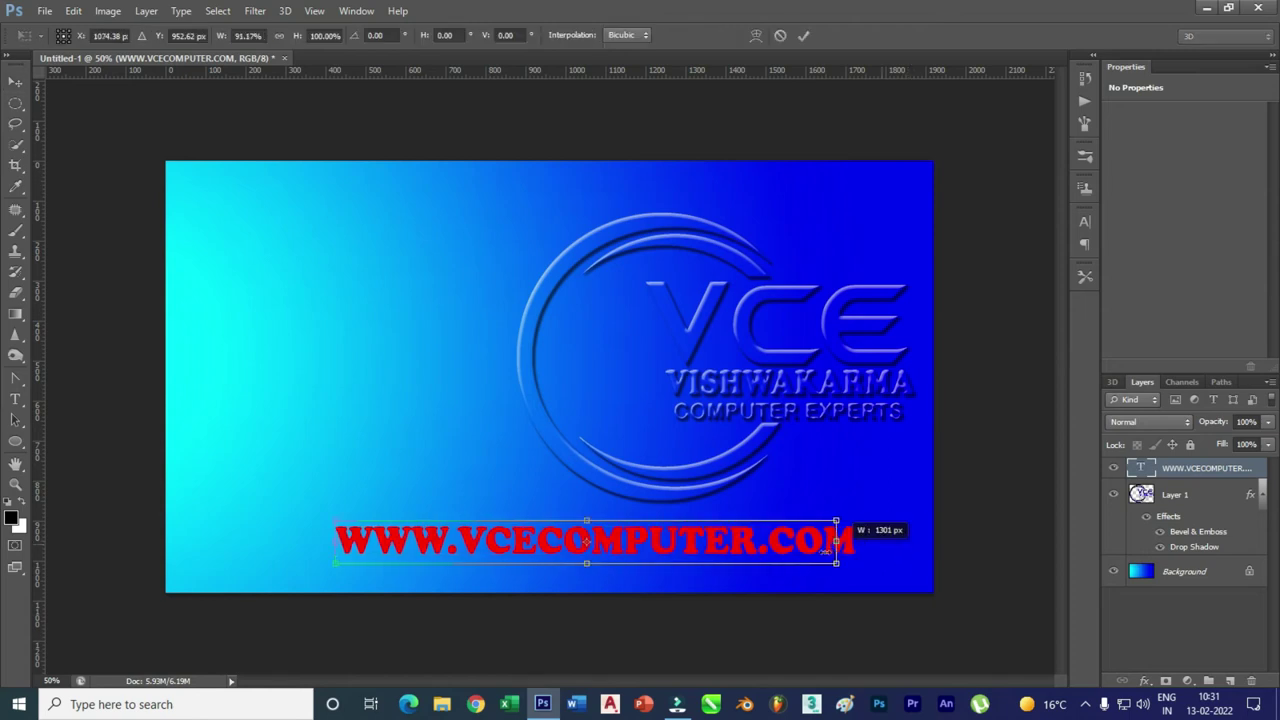
pyautogui.moveTo(796, 546); pyautogui.dragTo(893, 545)
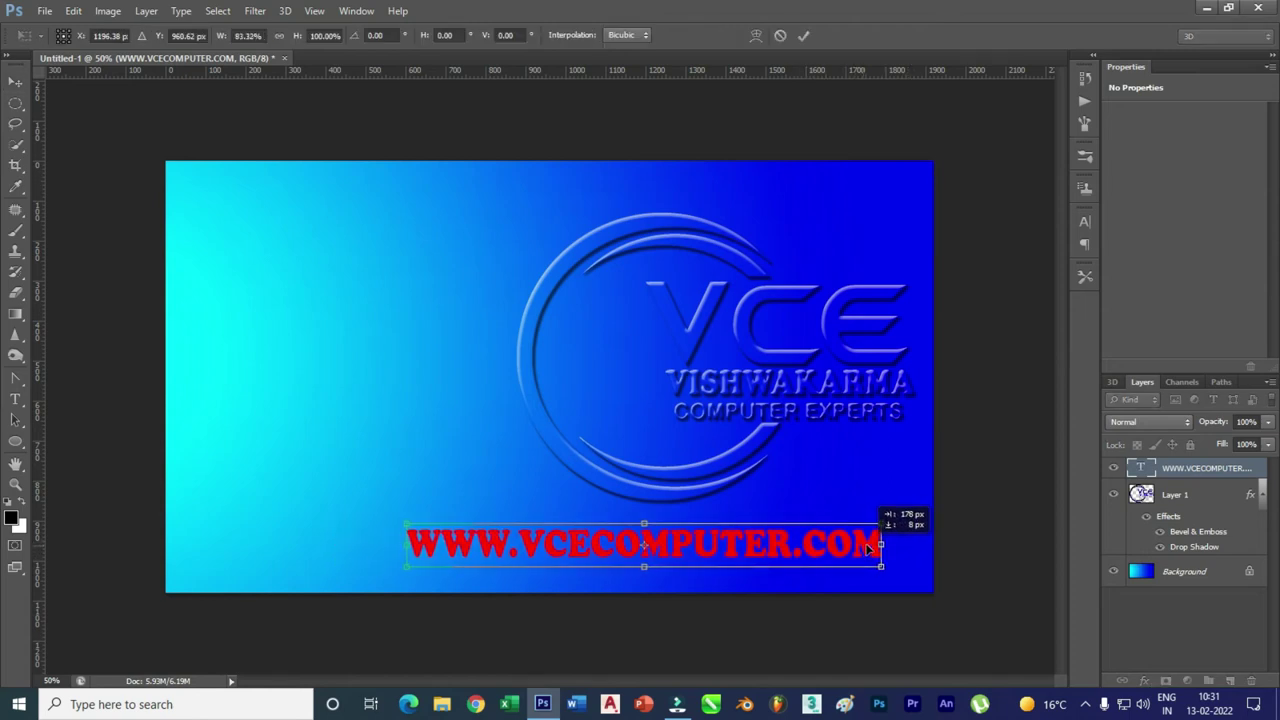
pyautogui.moveTo(893, 545); pyautogui.dragTo(894, 545)
pyautogui.press('Return')
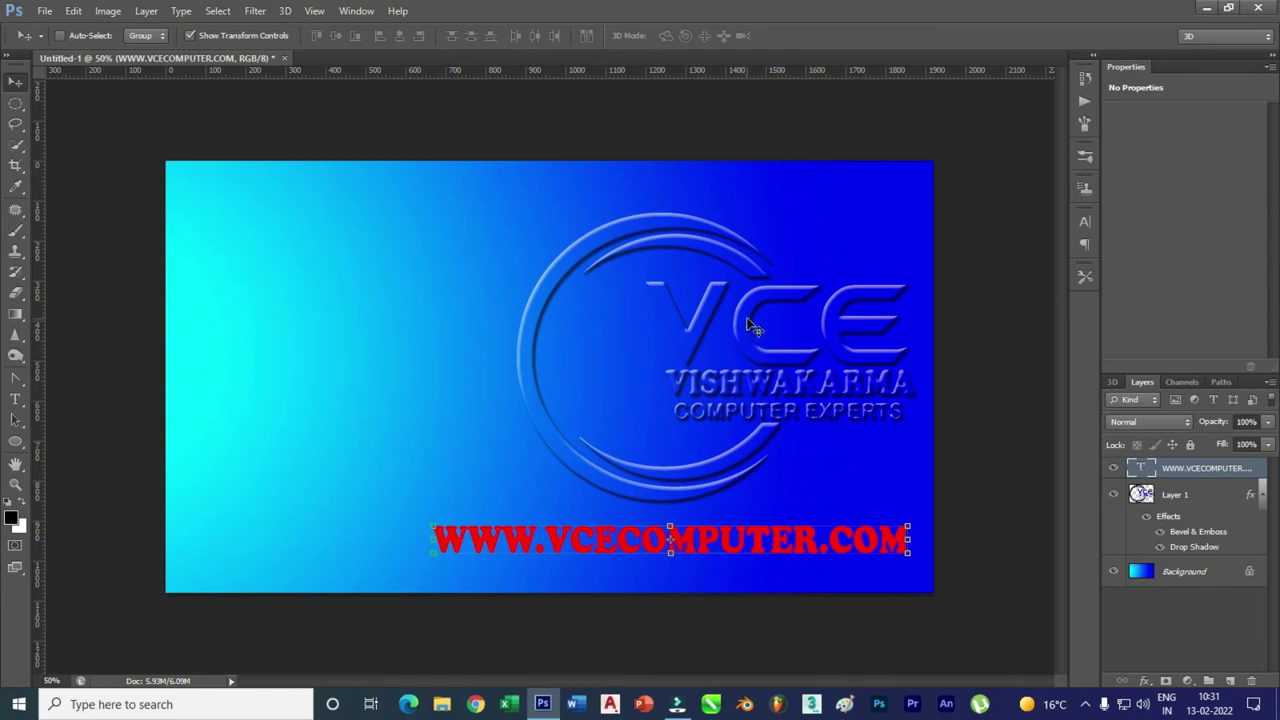
# - Copy the VCE logo's bevel, emboss and drop shadow onto the web address and stretch it taller
pyautogui.click(1176, 497)
pyautogui.click(146, 11)
pyautogui.moveTo(167, 97)
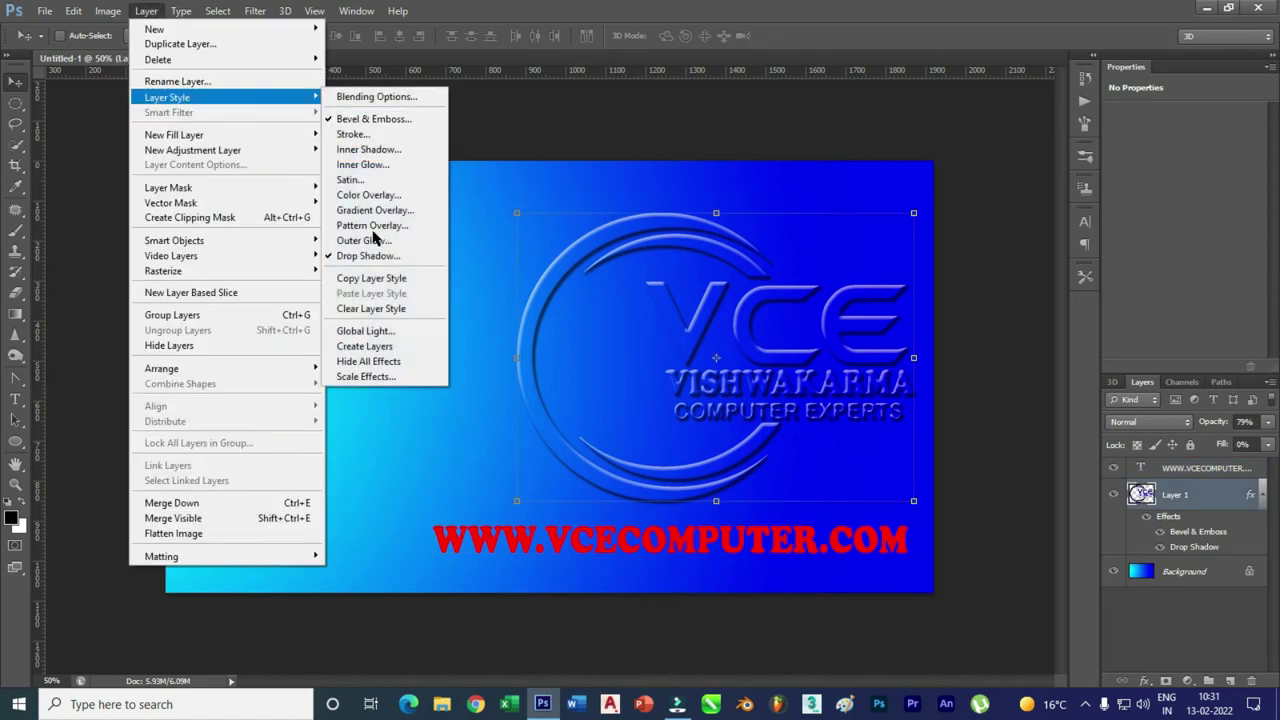
pyautogui.click(405, 279)
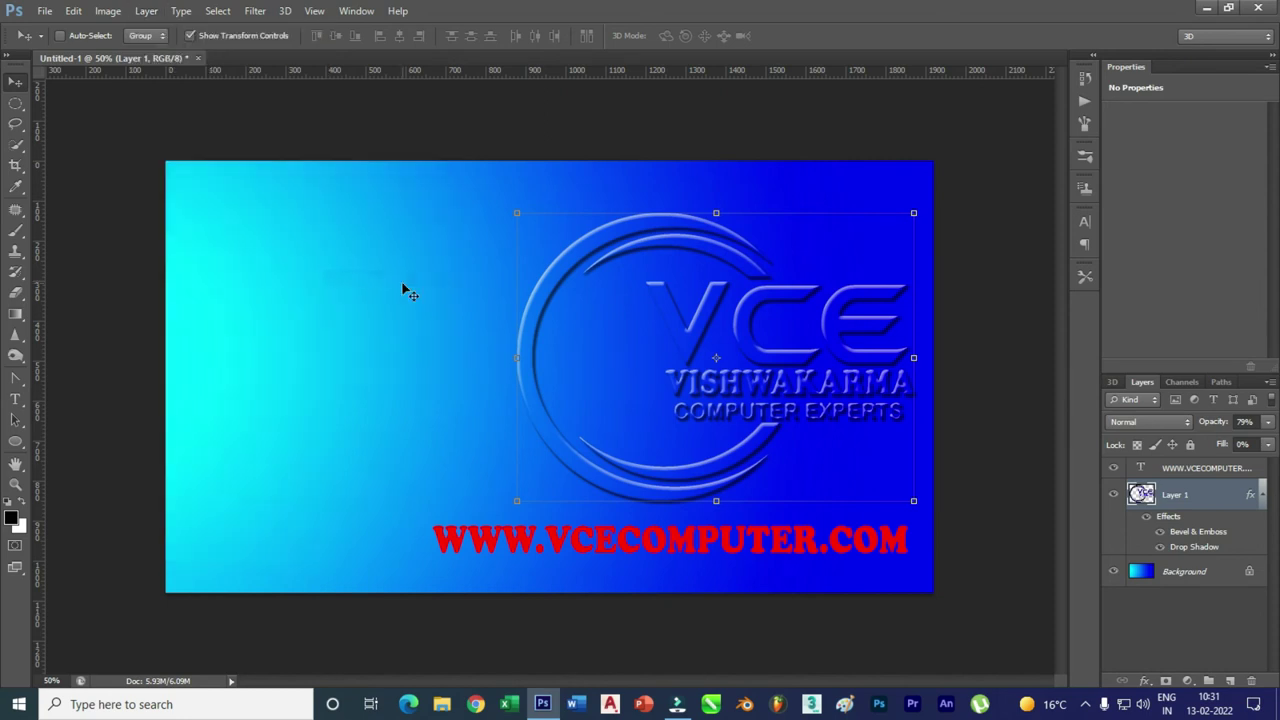
pyautogui.rightClick(560, 543)
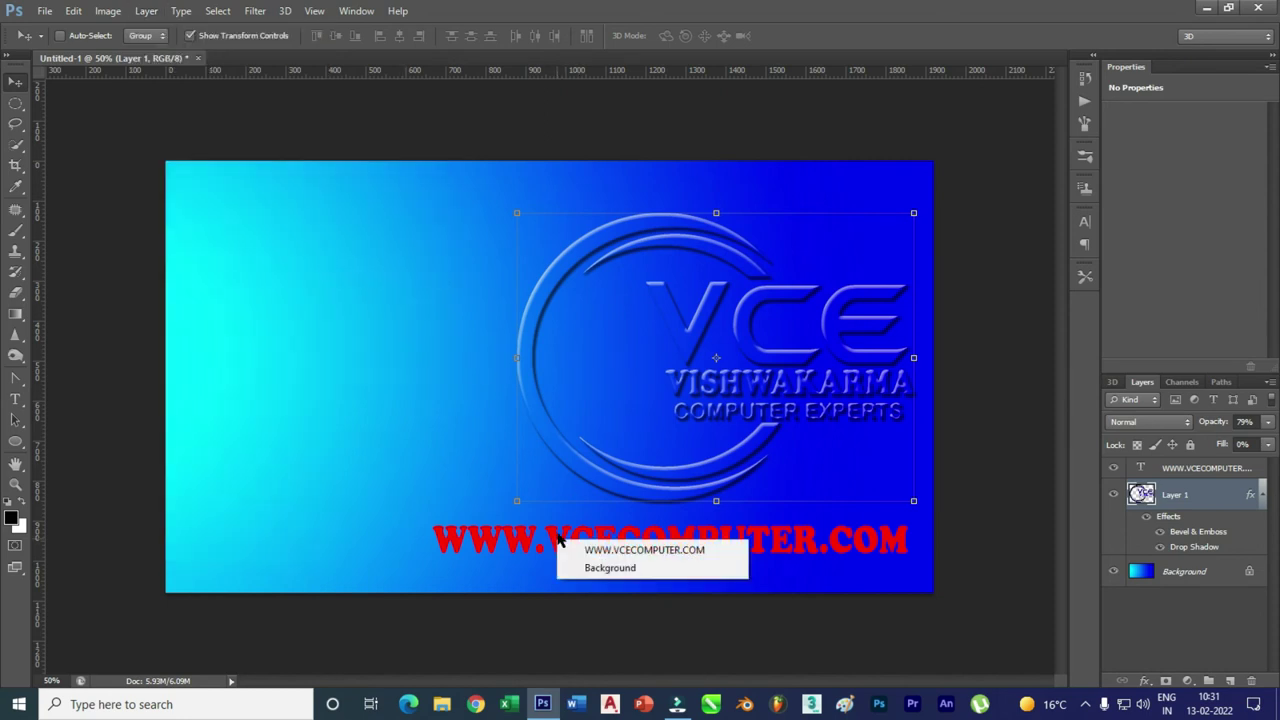
pyautogui.click(614, 550)
pyautogui.click(150, 11)
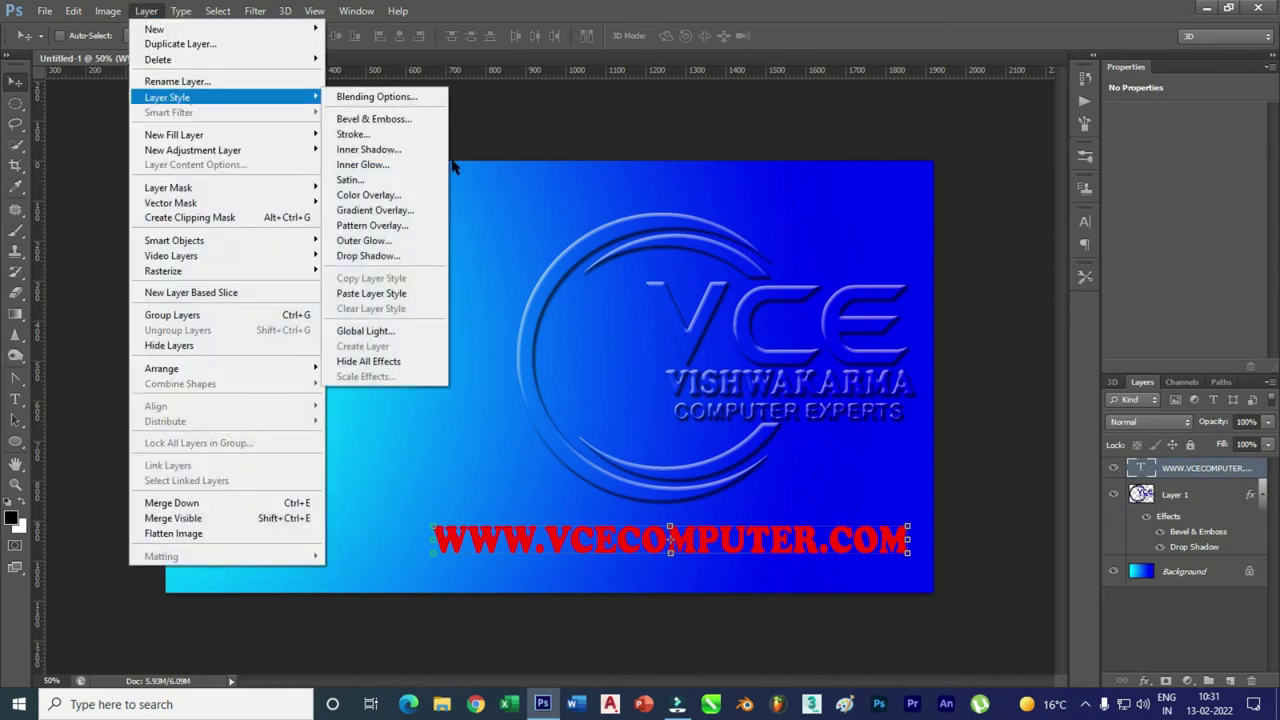
pyautogui.moveTo(167, 97)
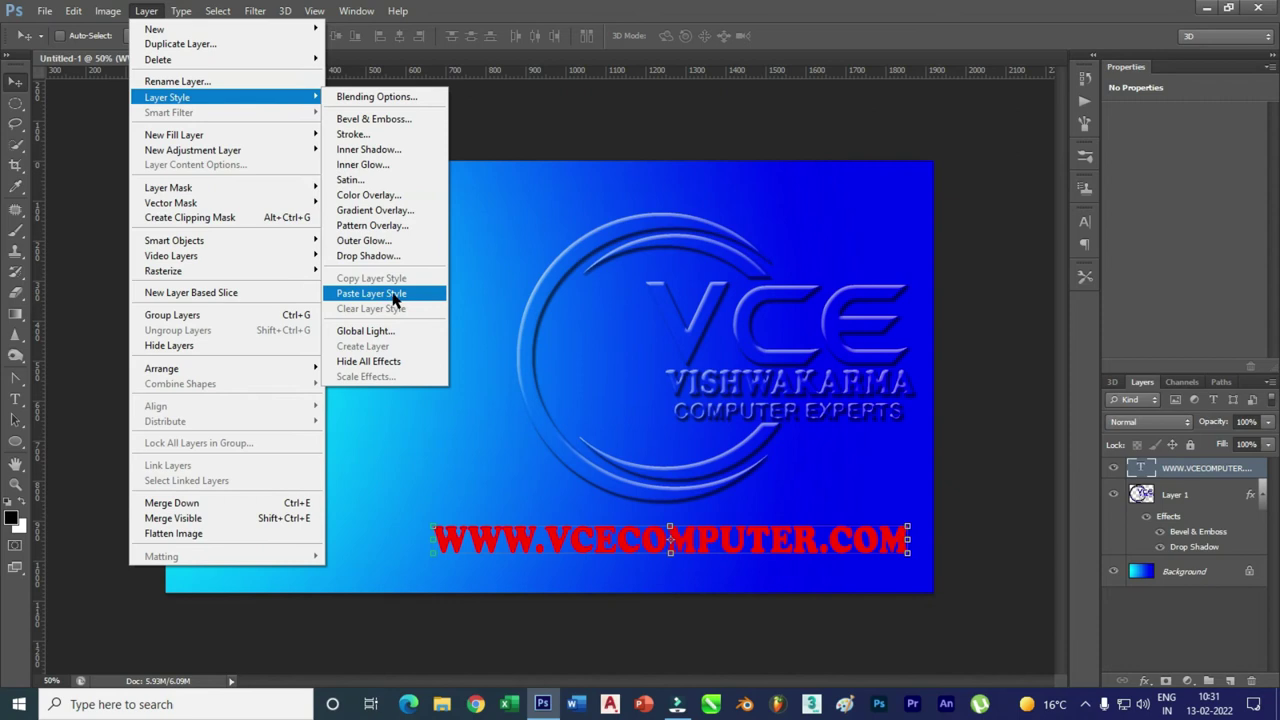
pyautogui.click(395, 298)
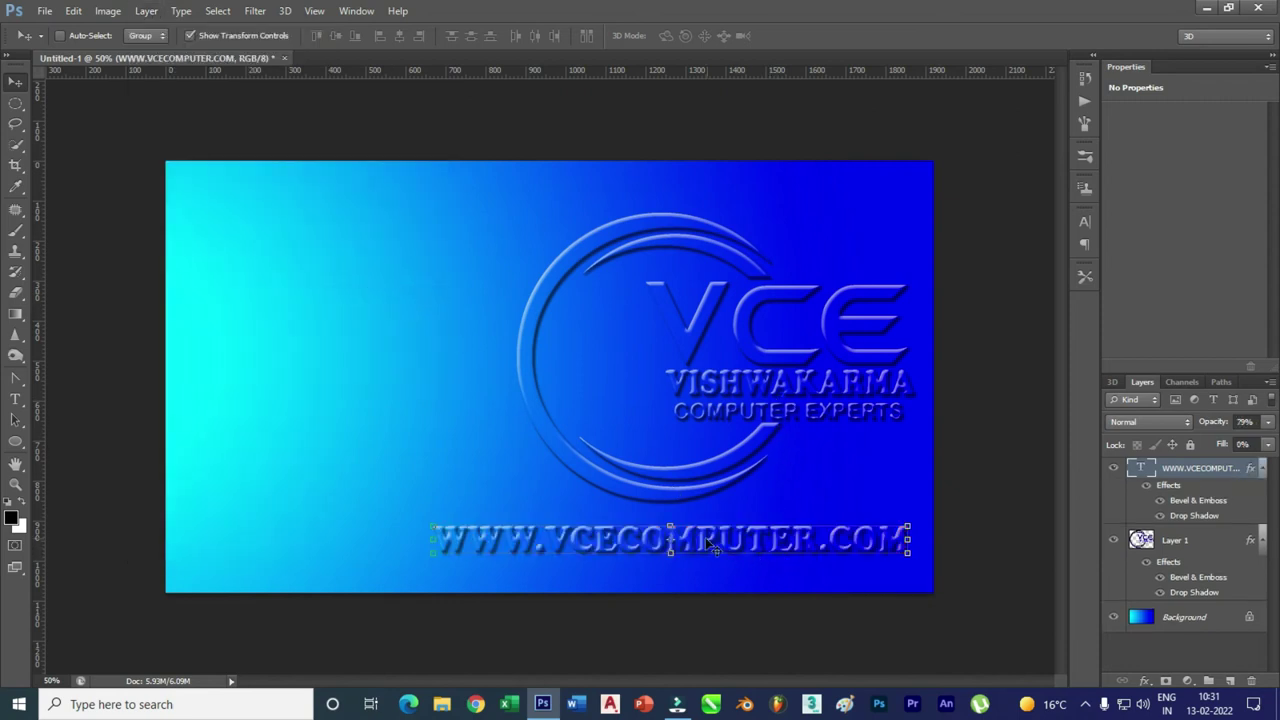
pyautogui.moveTo(672, 520); pyautogui.dragTo(676, 516)
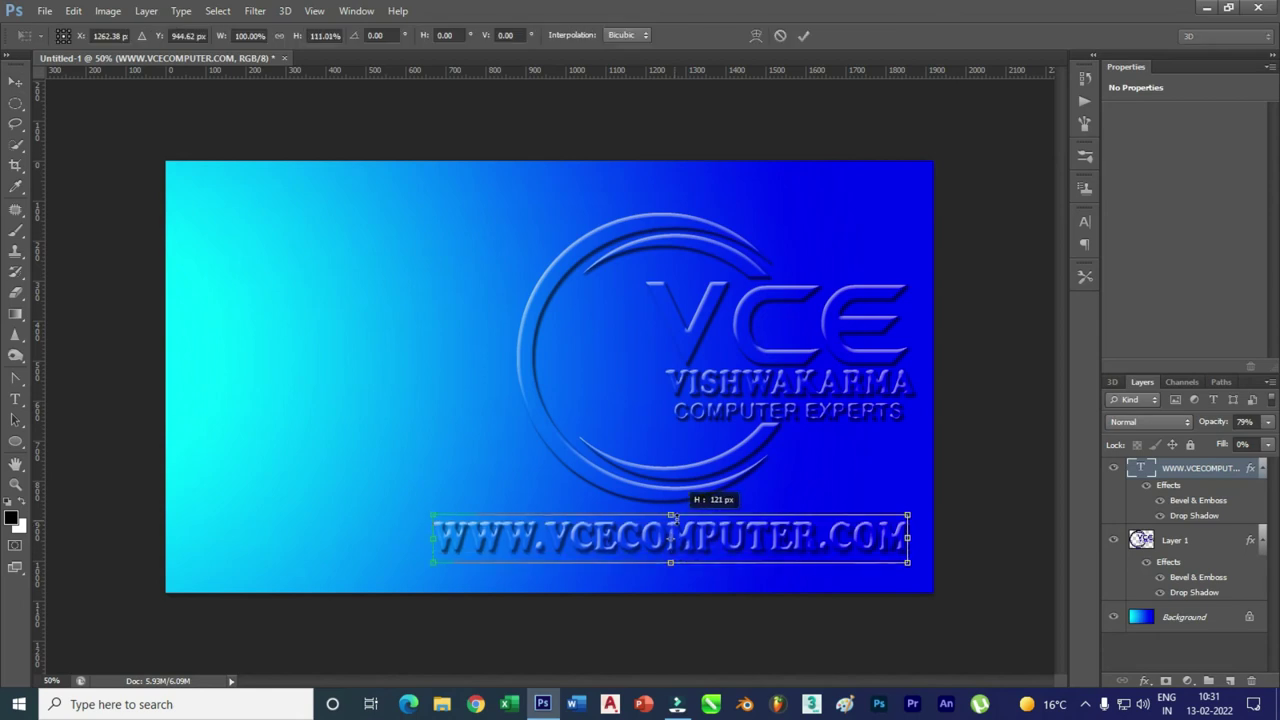
# - Apply the web address at about 111% height and nudge it slightly right and down
pyautogui.press('Return')
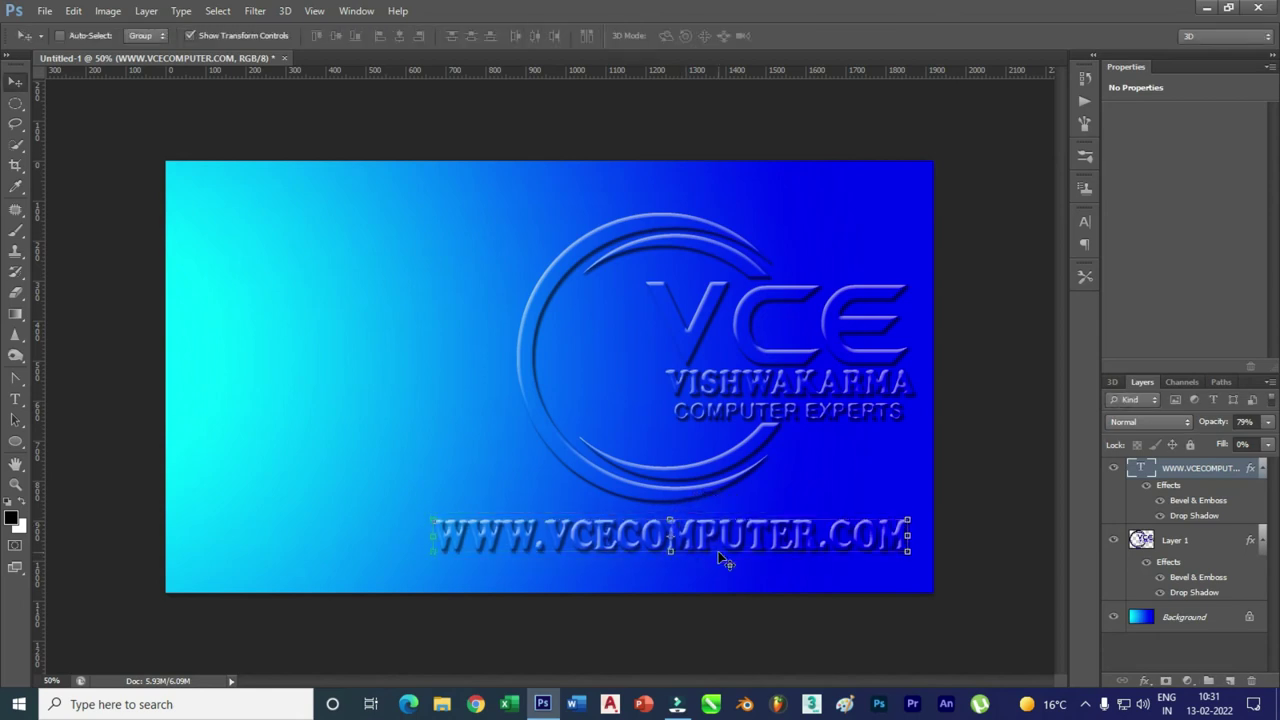
pyautogui.moveTo(808, 540); pyautogui.dragTo(818, 545)
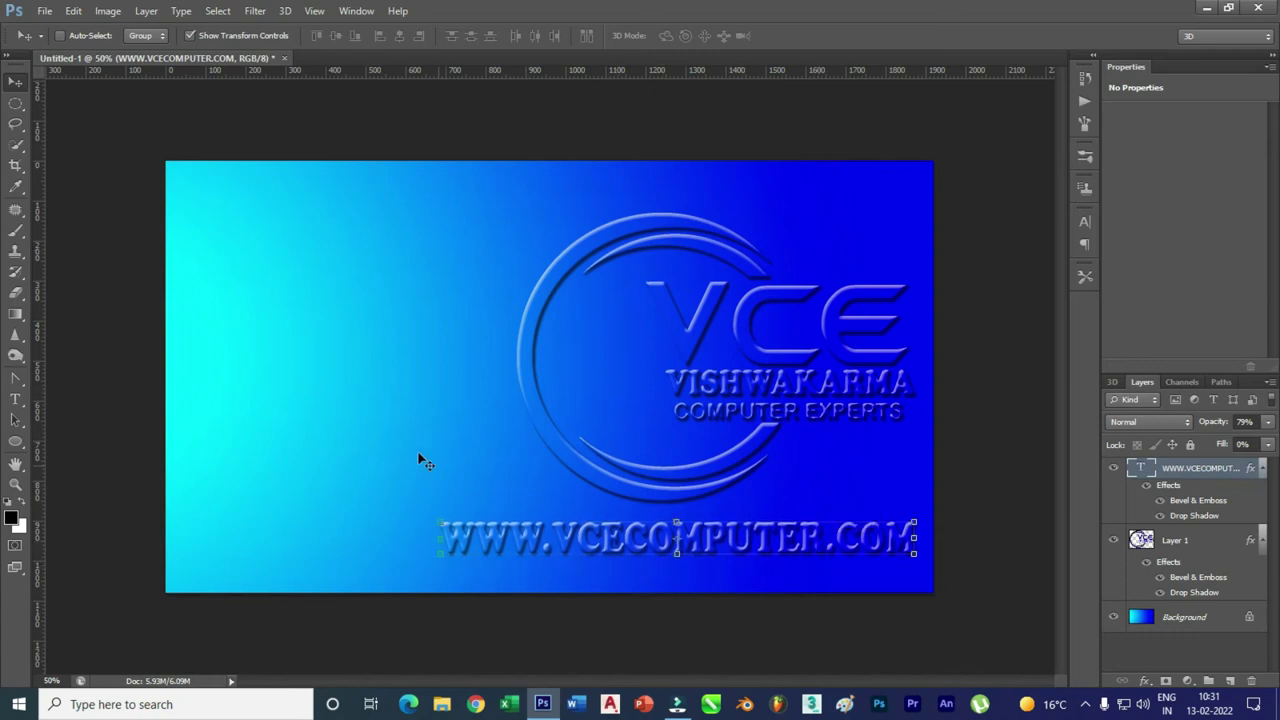
# - Open the Windows 10 wallpaper PNG from the Desktop as a new document
pyautogui.click(42, 14)
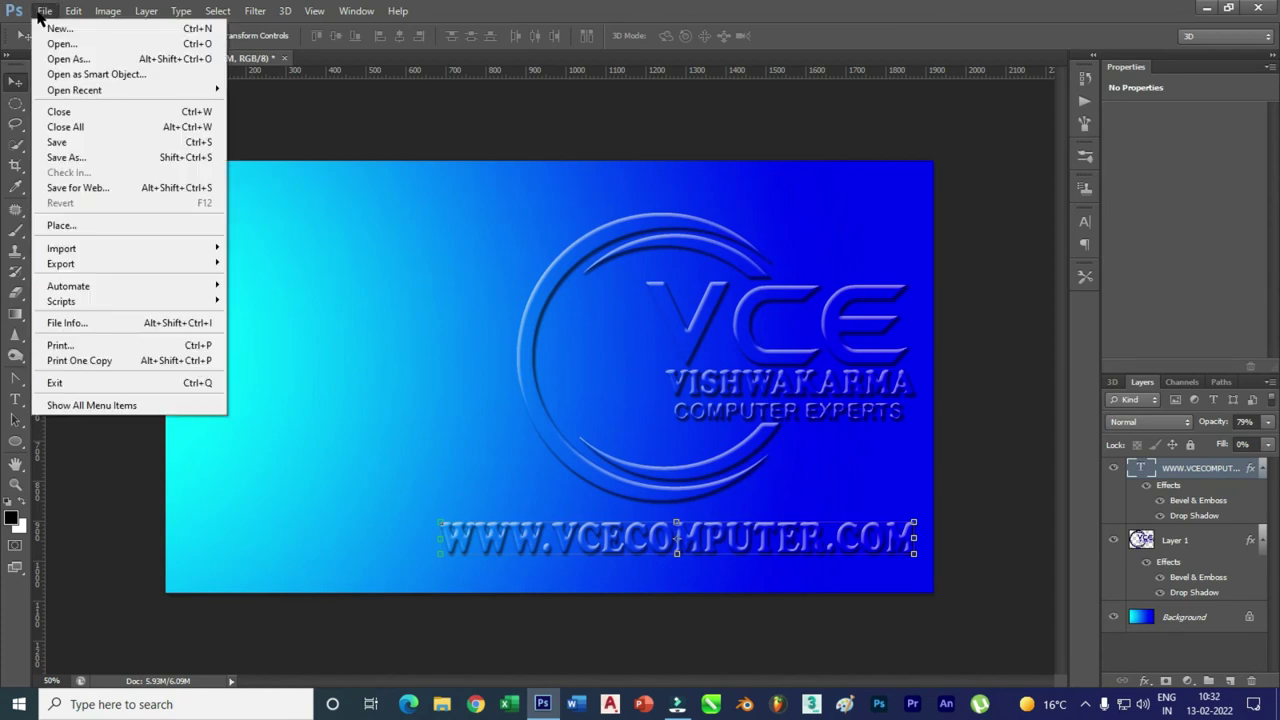
pyautogui.click(60, 43)
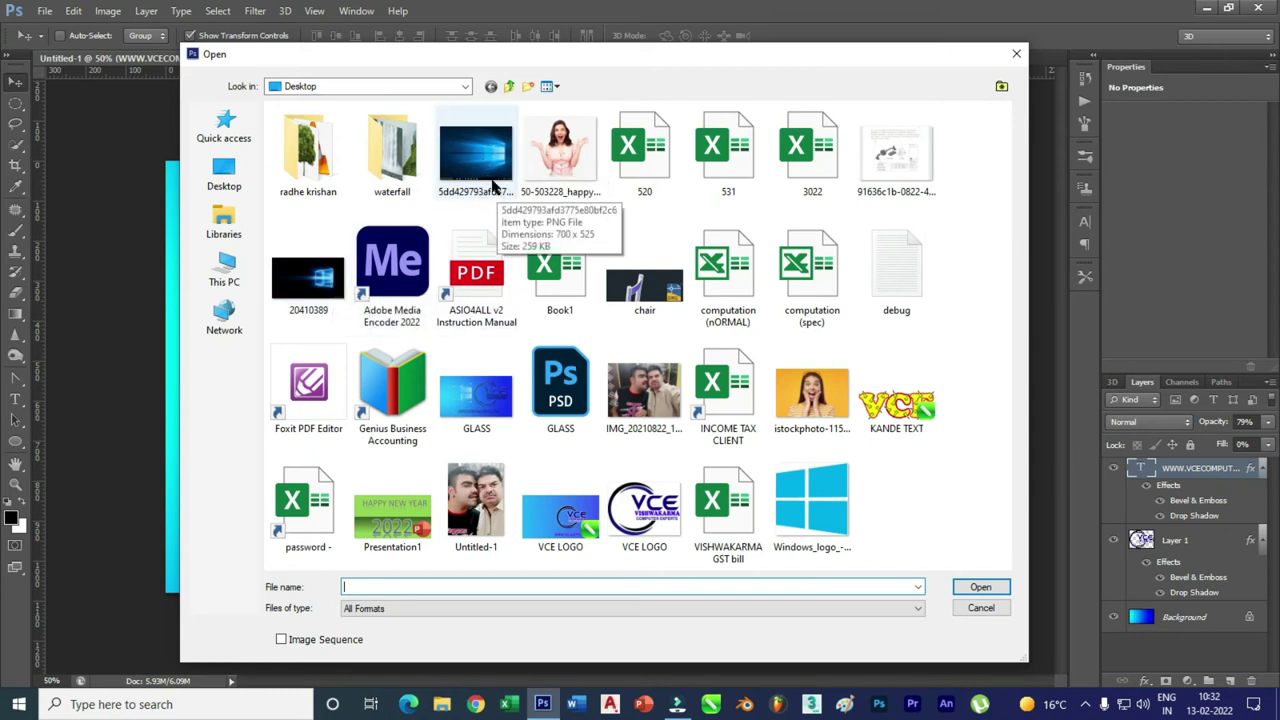
pyautogui.doubleClick(485, 168)
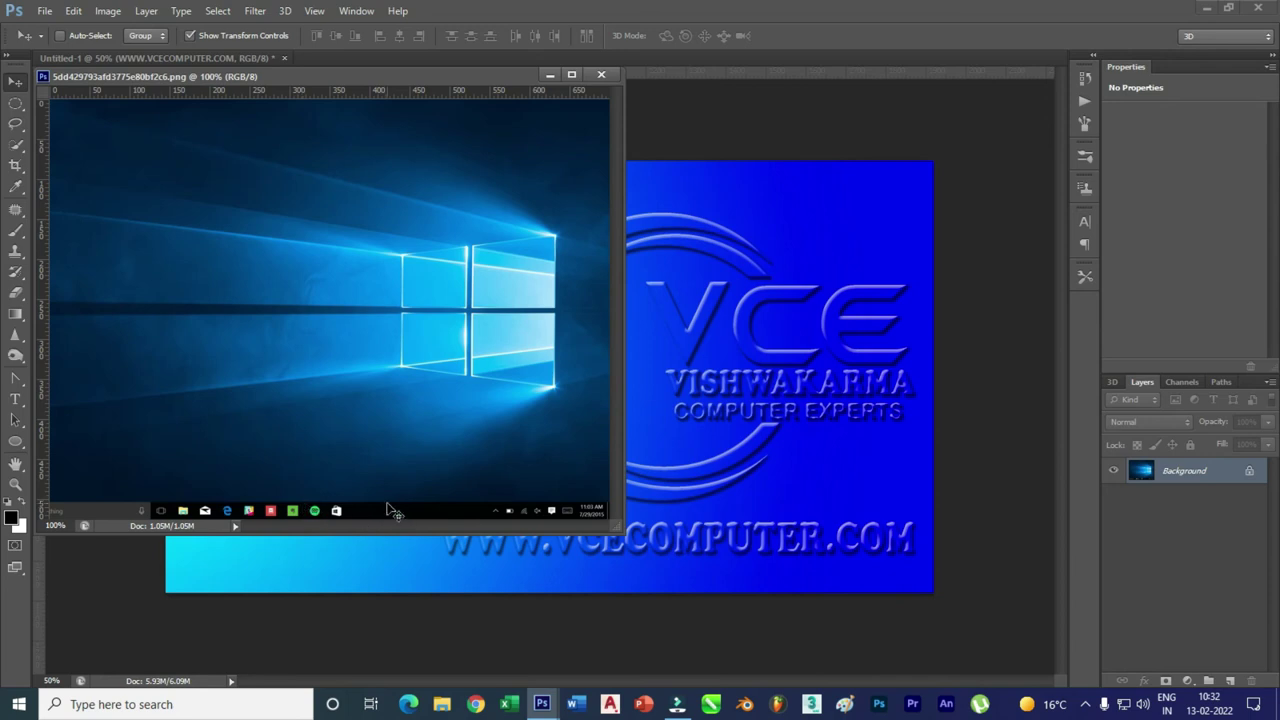
# - Draw a rectangular marquee over the wallpaper area above its taskbar
pyautogui.click(15, 104)
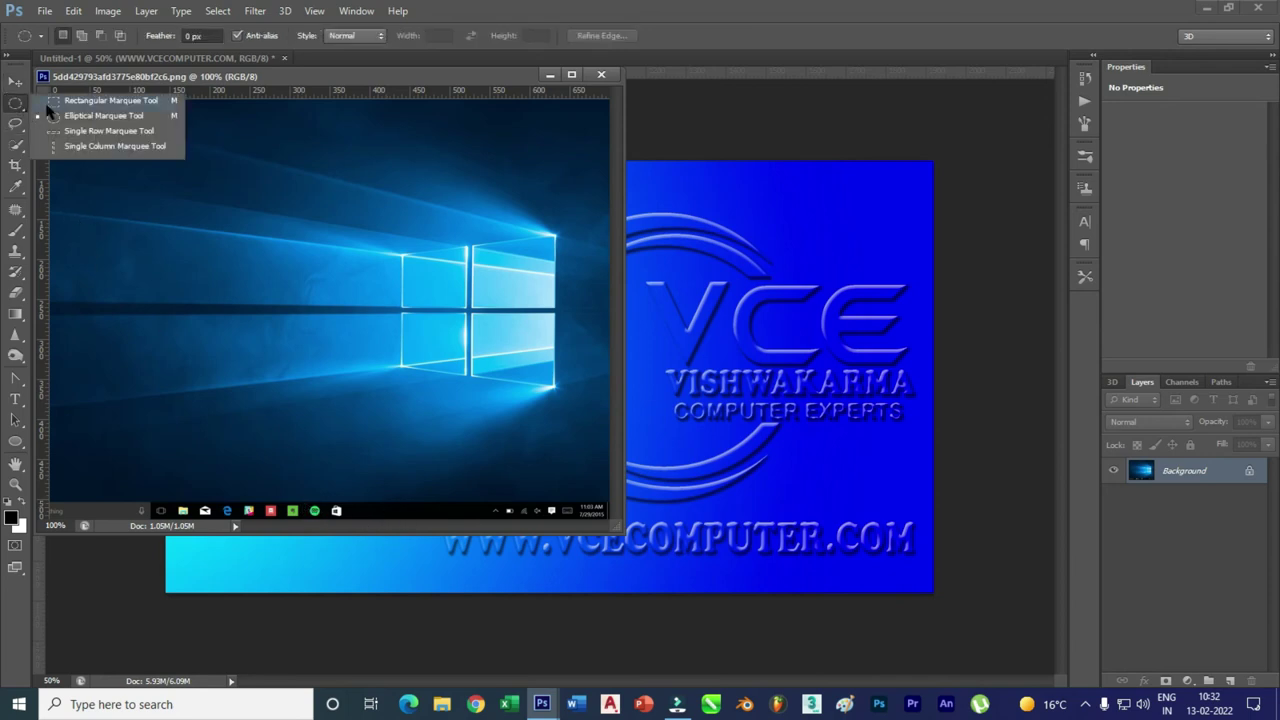
pyautogui.click(52, 101)
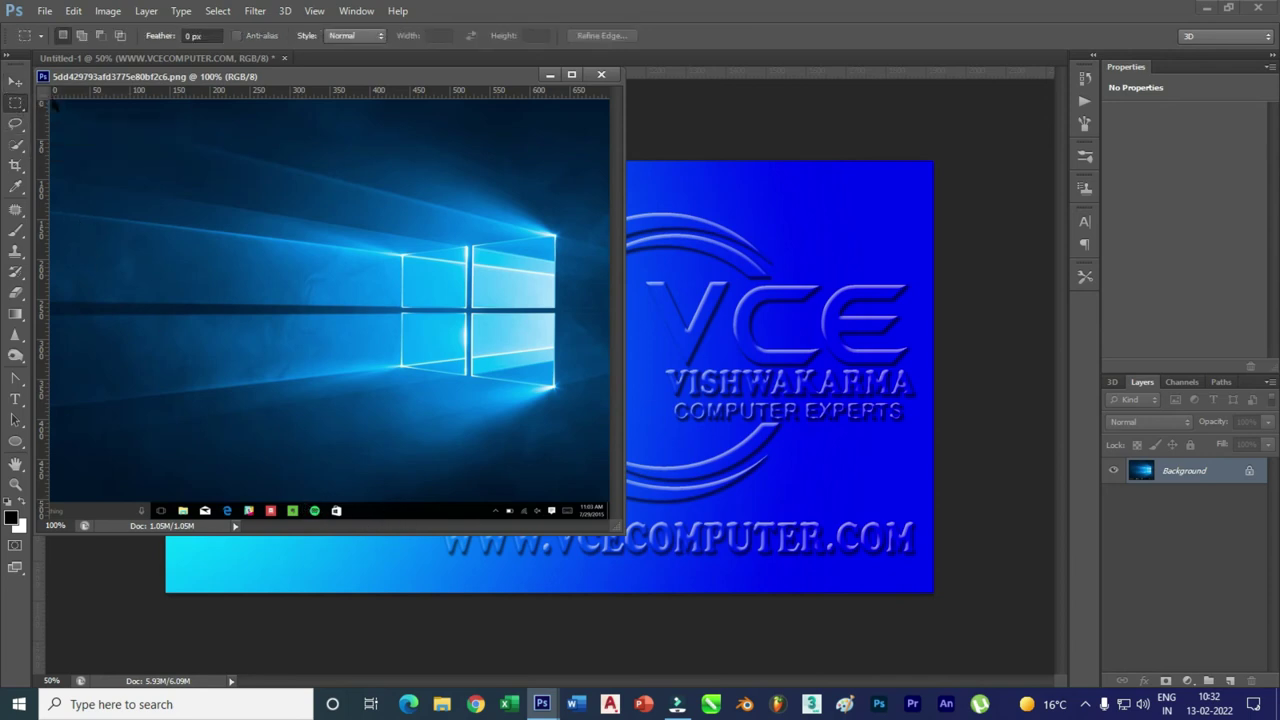
pyautogui.moveTo(52, 100); pyautogui.dragTo(583, 497)
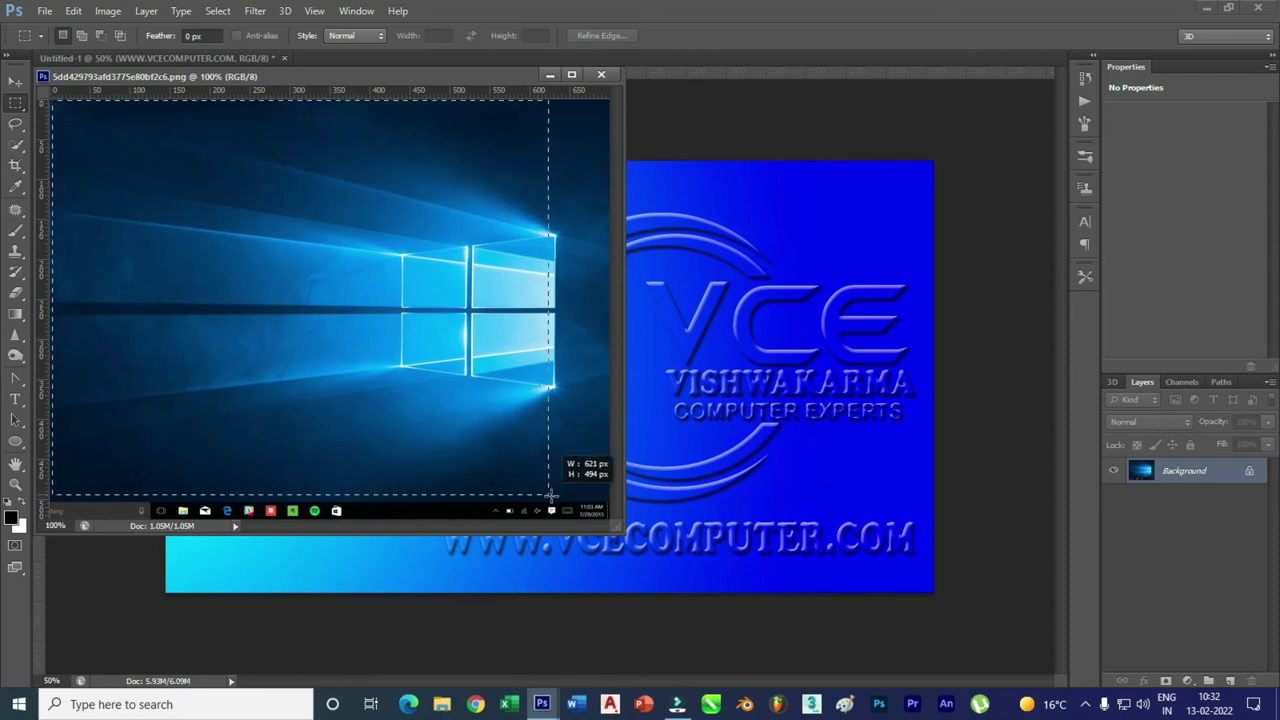
pyautogui.moveTo(583, 497); pyautogui.dragTo(571, 494)
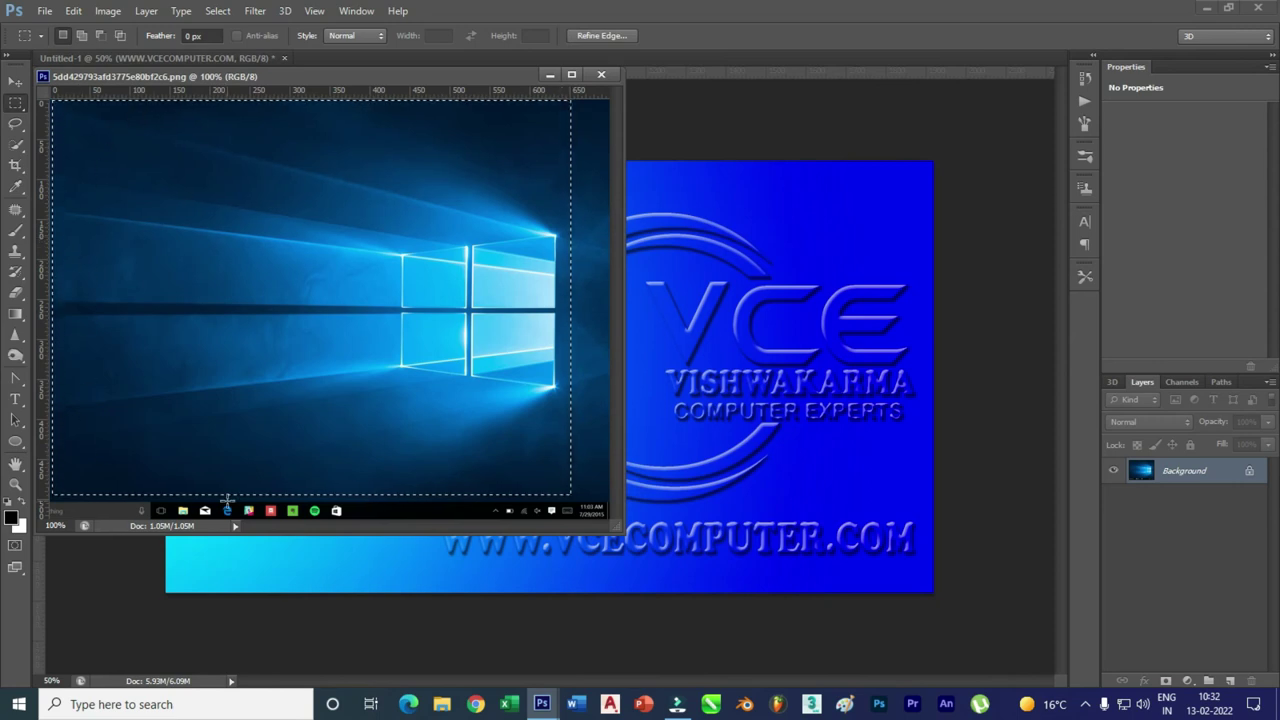
# - Set a 5 px feather and redraw the marquee over the Windows picture above the taskbar
pyautogui.click(228, 500)
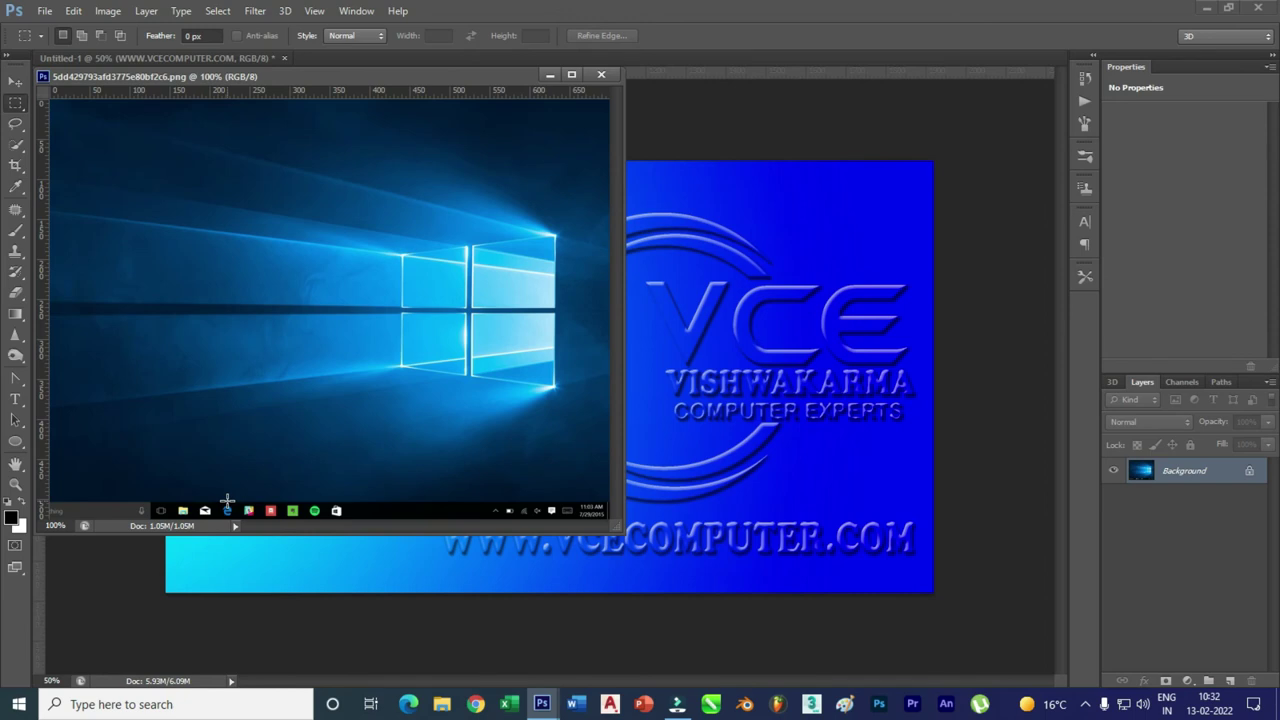
pyautogui.click(190, 35)
pyautogui.write('5')
pyautogui.press('Return')
pyautogui.moveTo(52, 101); pyautogui.dragTo(563, 477)
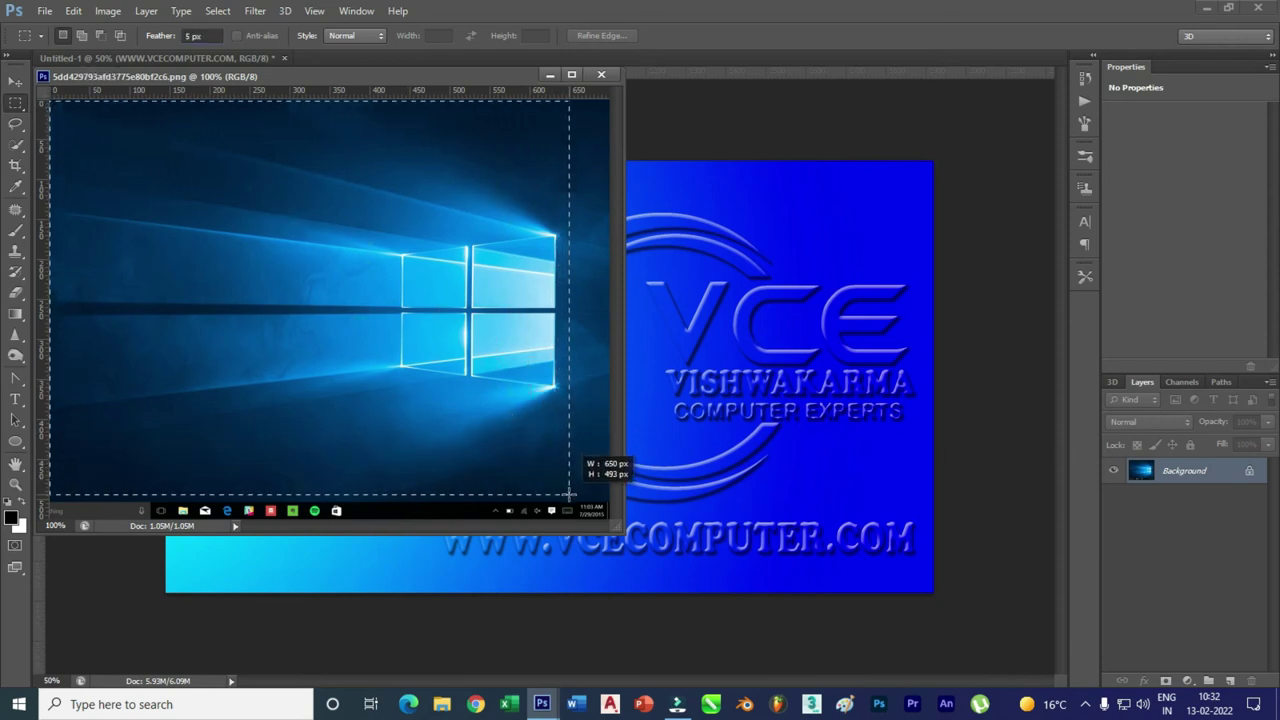
pyautogui.moveTo(563, 477); pyautogui.dragTo(567, 500)
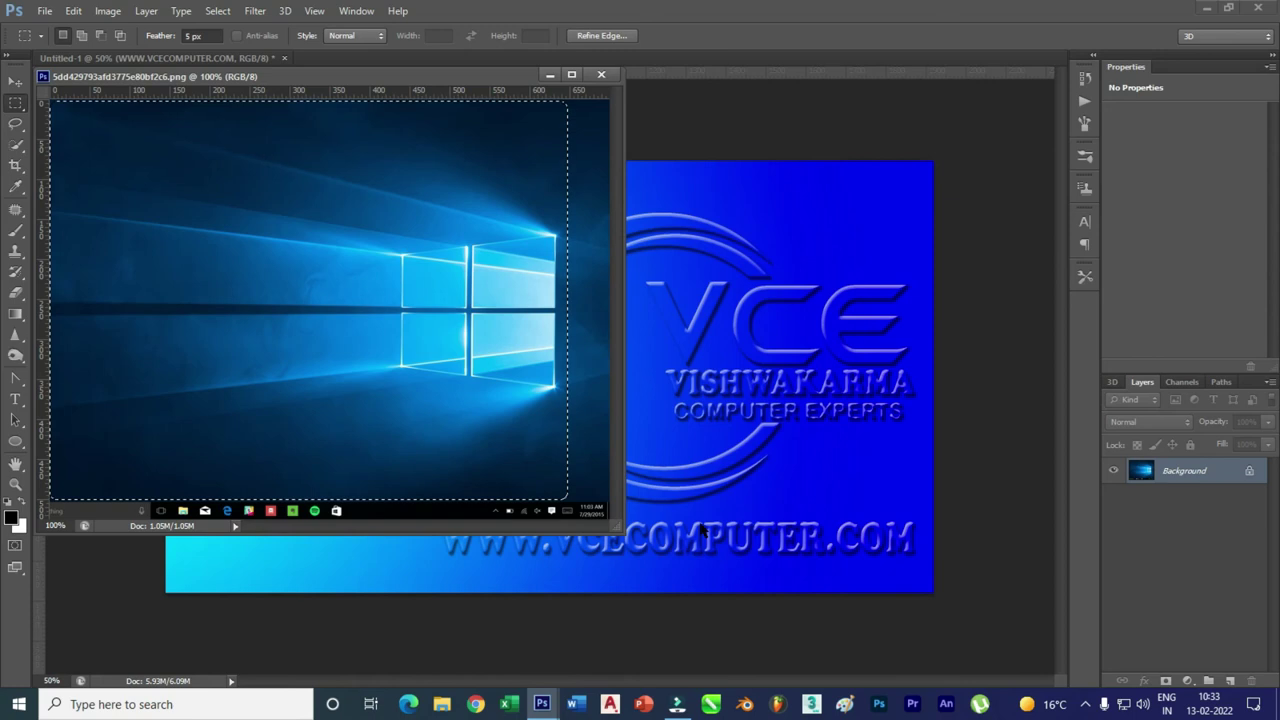
# - Paste the Windows picture into the banner and move it to the top-left corner
pyautogui.click(895, 108)
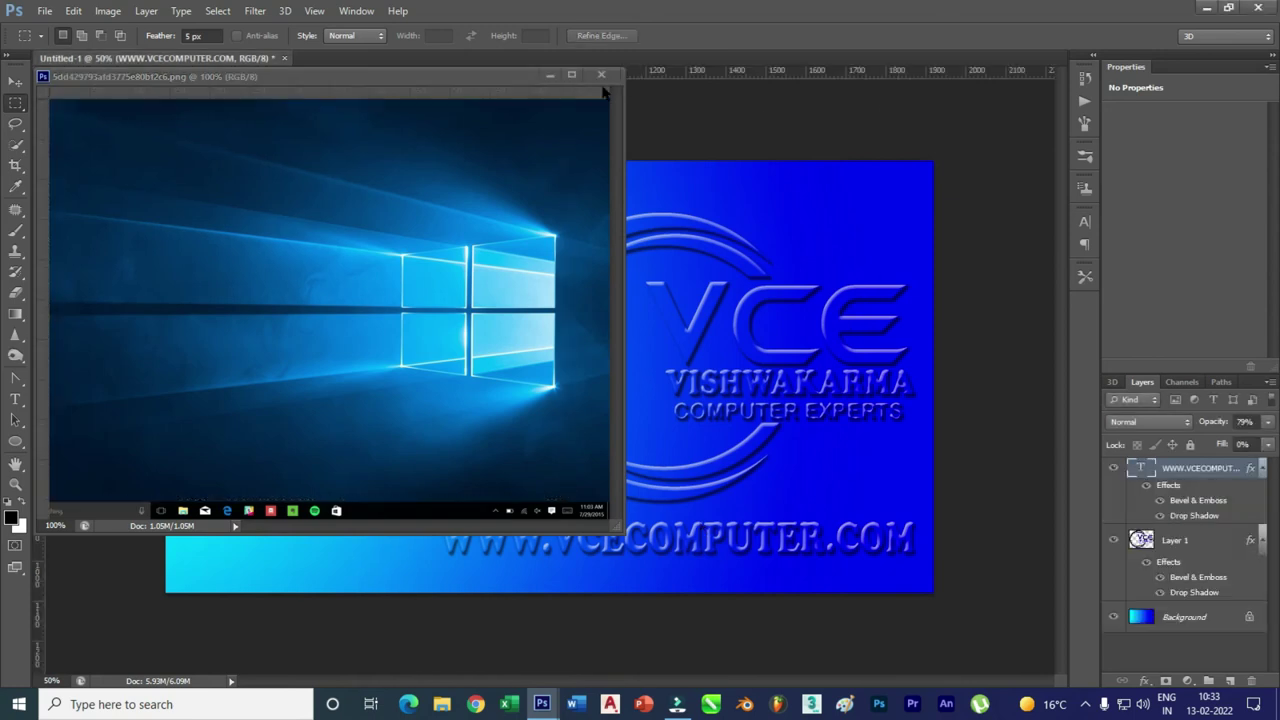
pyautogui.click(550, 75)
pyautogui.hotkey('ctrl', 'v')
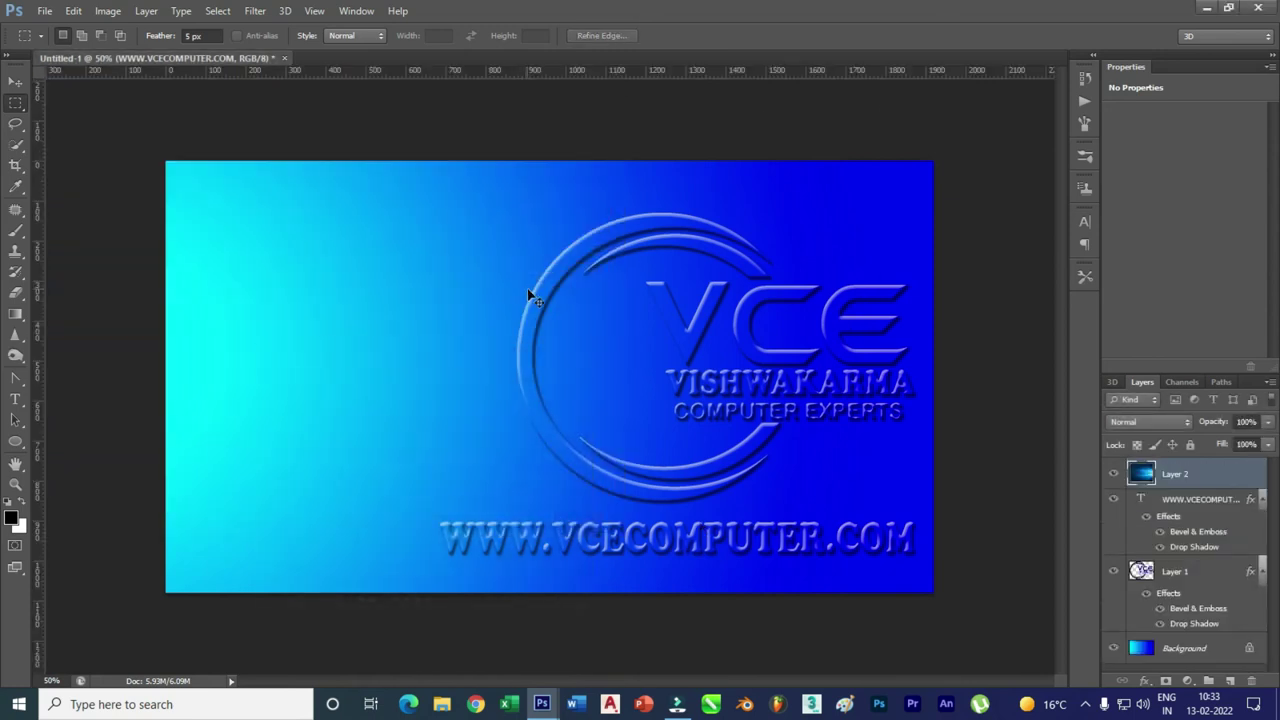
pyautogui.click(15, 81)
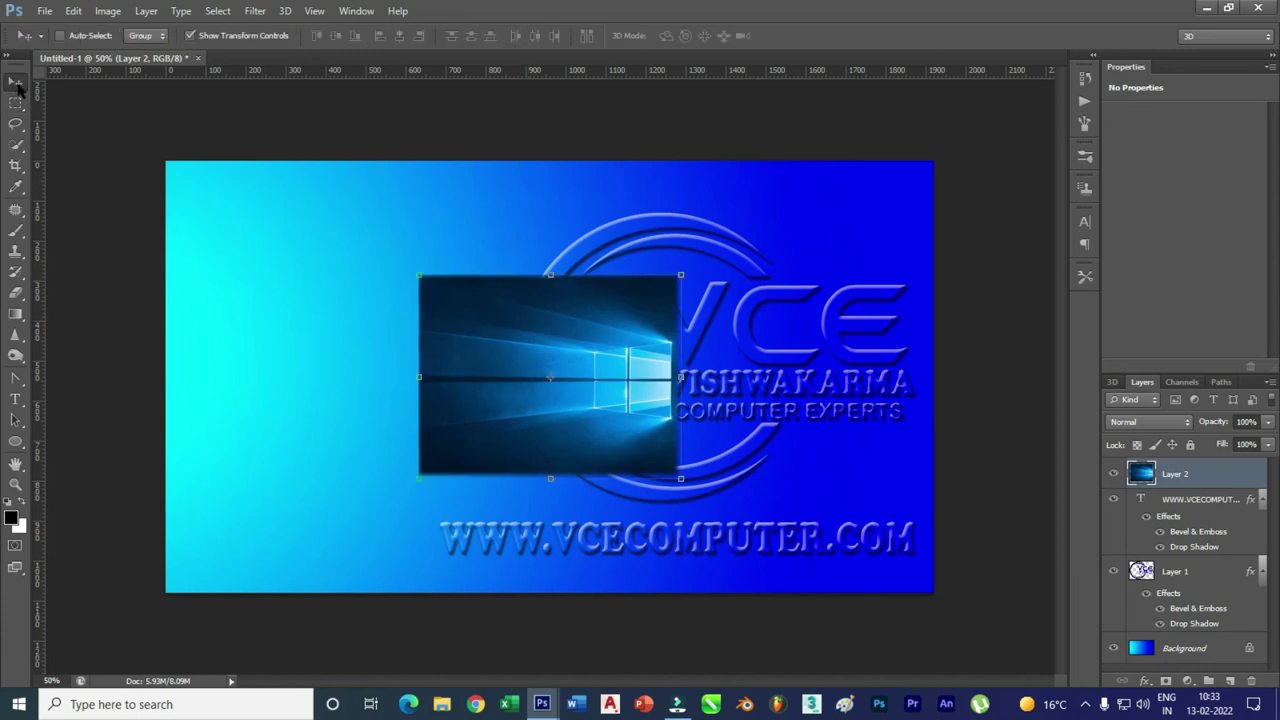
pyautogui.moveTo(522, 334); pyautogui.dragTo(223, 206)
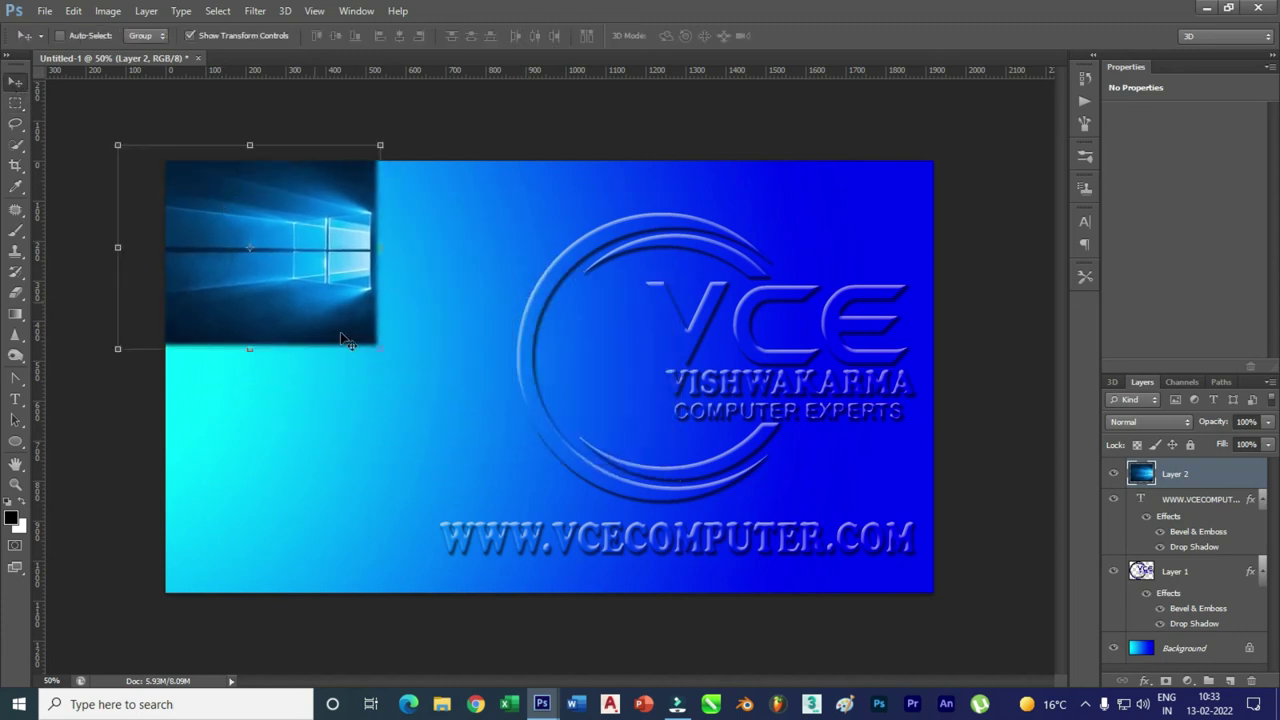
# - Scale the picture to about 209% × 231% so it fills the banner's left half
pyautogui.moveTo(376, 341); pyautogui.dragTo(505, 549)
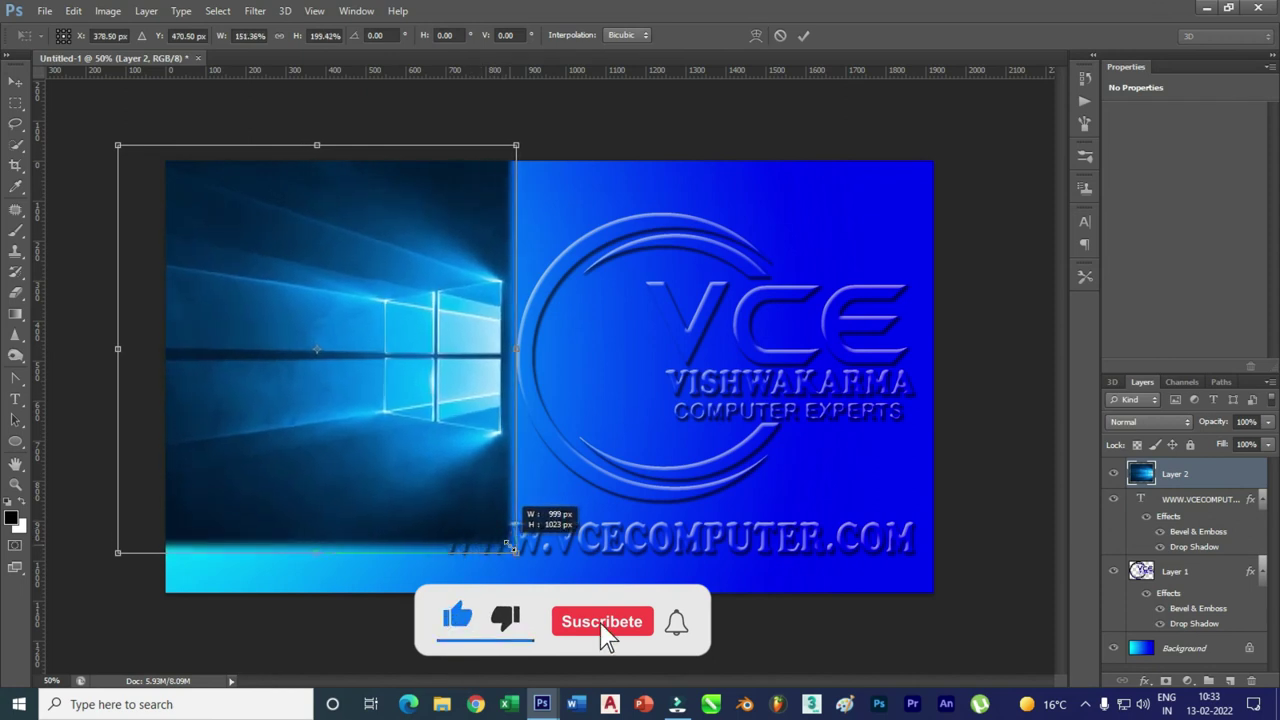
pyautogui.moveTo(505, 549)
pyautogui.mouseDown()
pyautogui.moveTo(598, 591)
pyautogui.moveTo(649, 557)
pyautogui.mouseUp()
pyautogui.moveTo(560, 343)
pyautogui.mouseDown()
pyautogui.moveTo(437, 354)
pyautogui.moveTo(428, 343)
pyautogui.mouseUp()
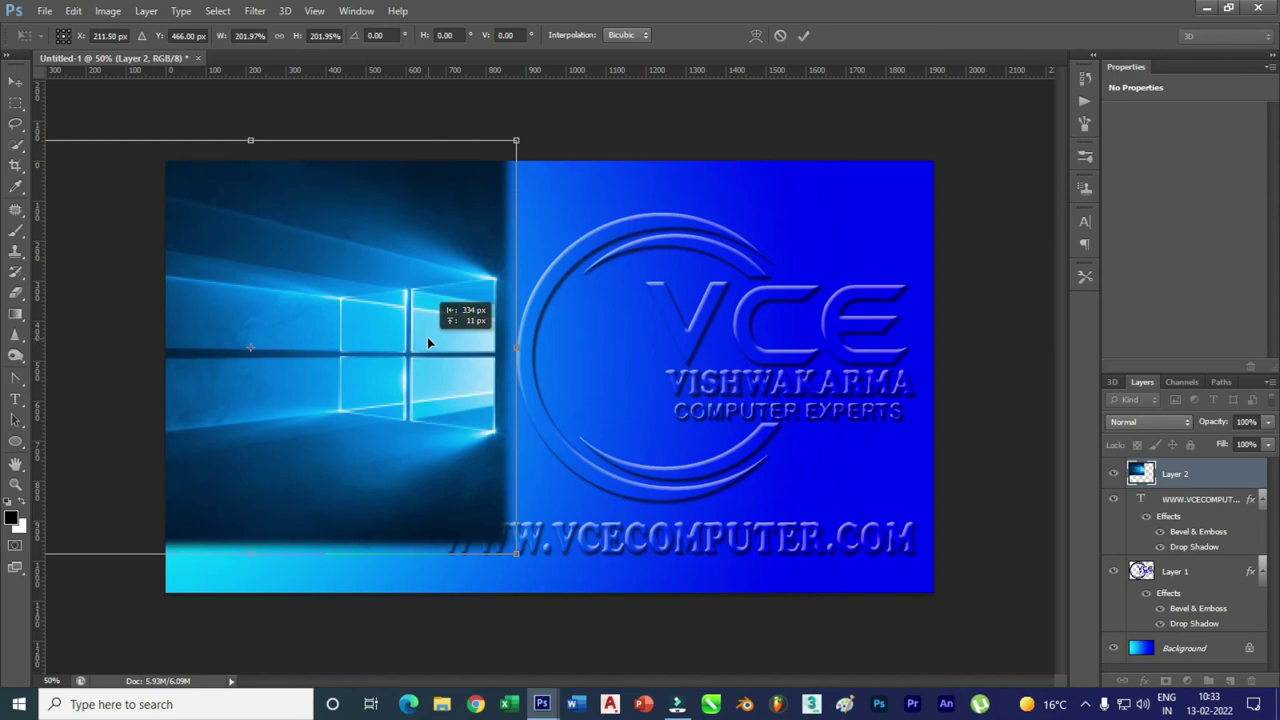
pyautogui.moveTo(428, 342); pyautogui.dragTo(428, 342)
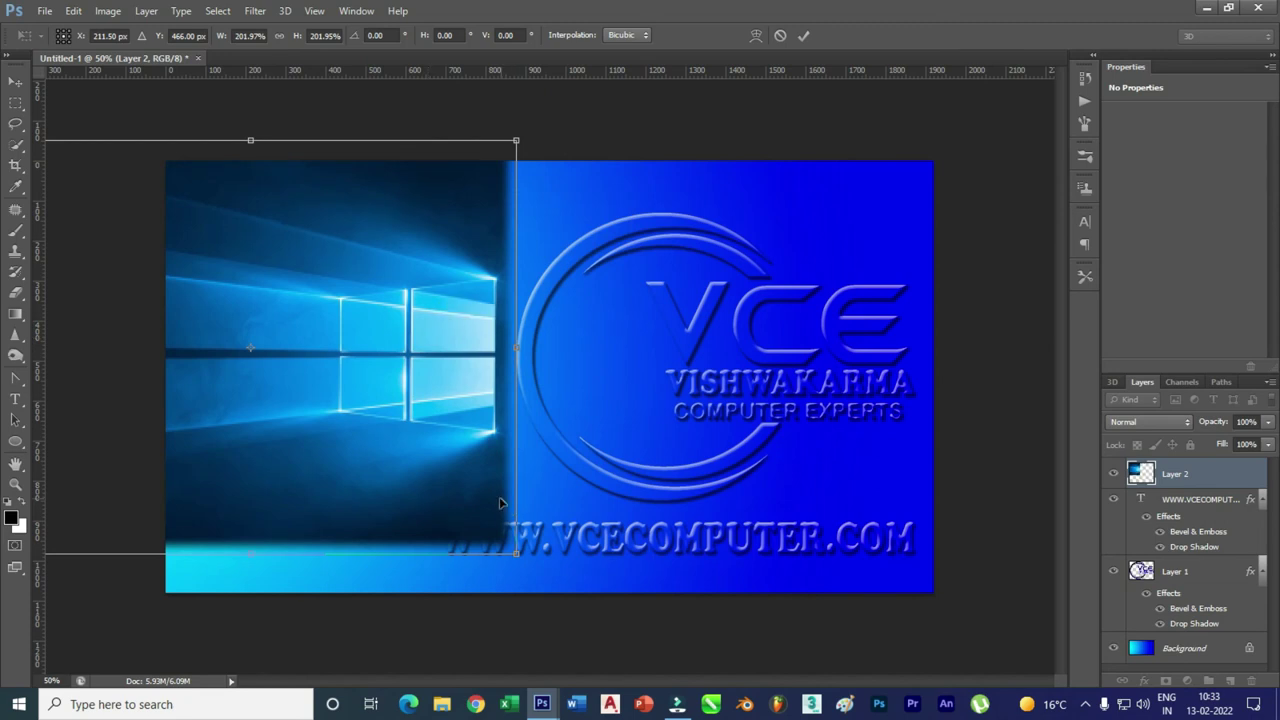
pyautogui.moveTo(517, 554); pyautogui.dragTo(535, 594)
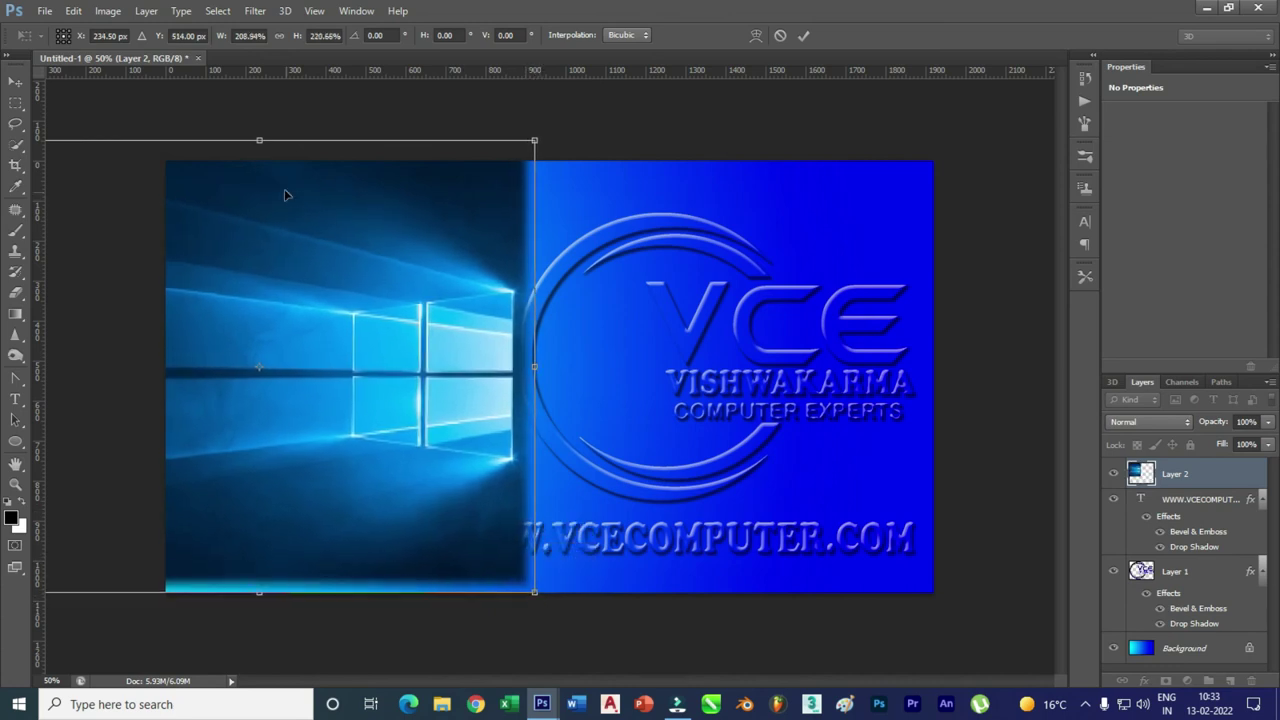
pyautogui.moveTo(258, 143); pyautogui.dragTo(259, 118)
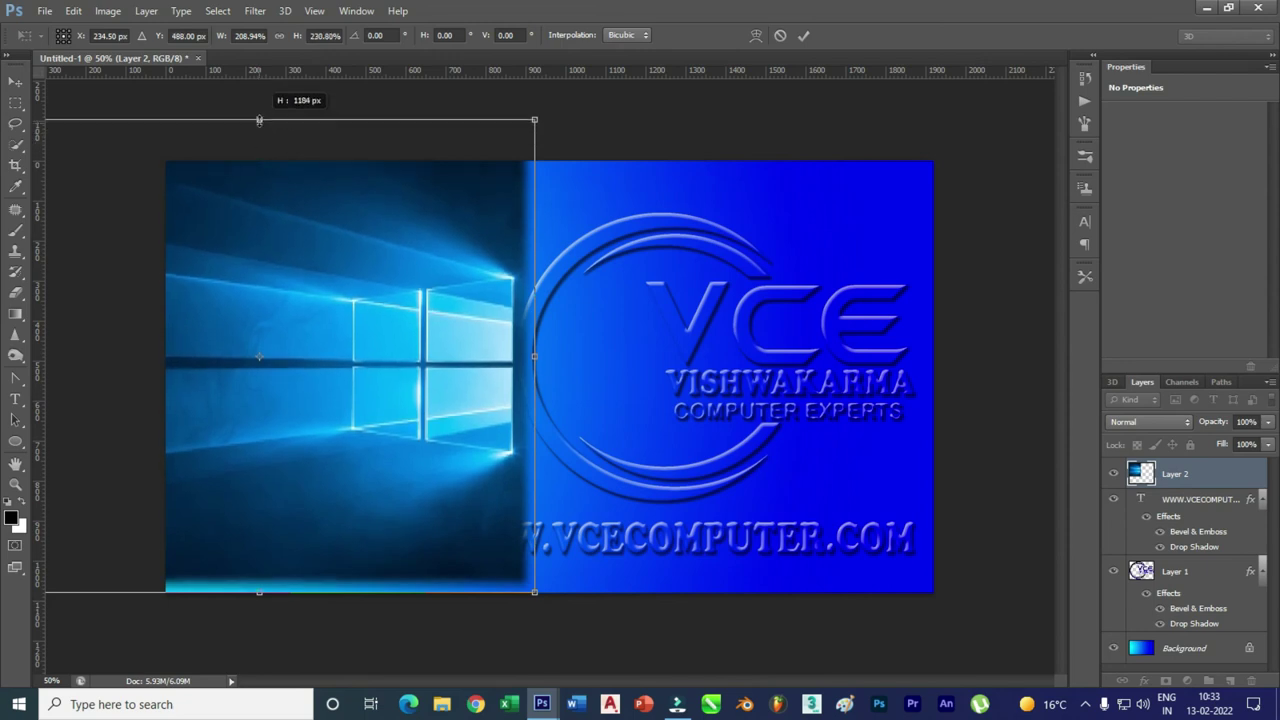
pyautogui.moveTo(436, 346); pyautogui.dragTo(423, 335)
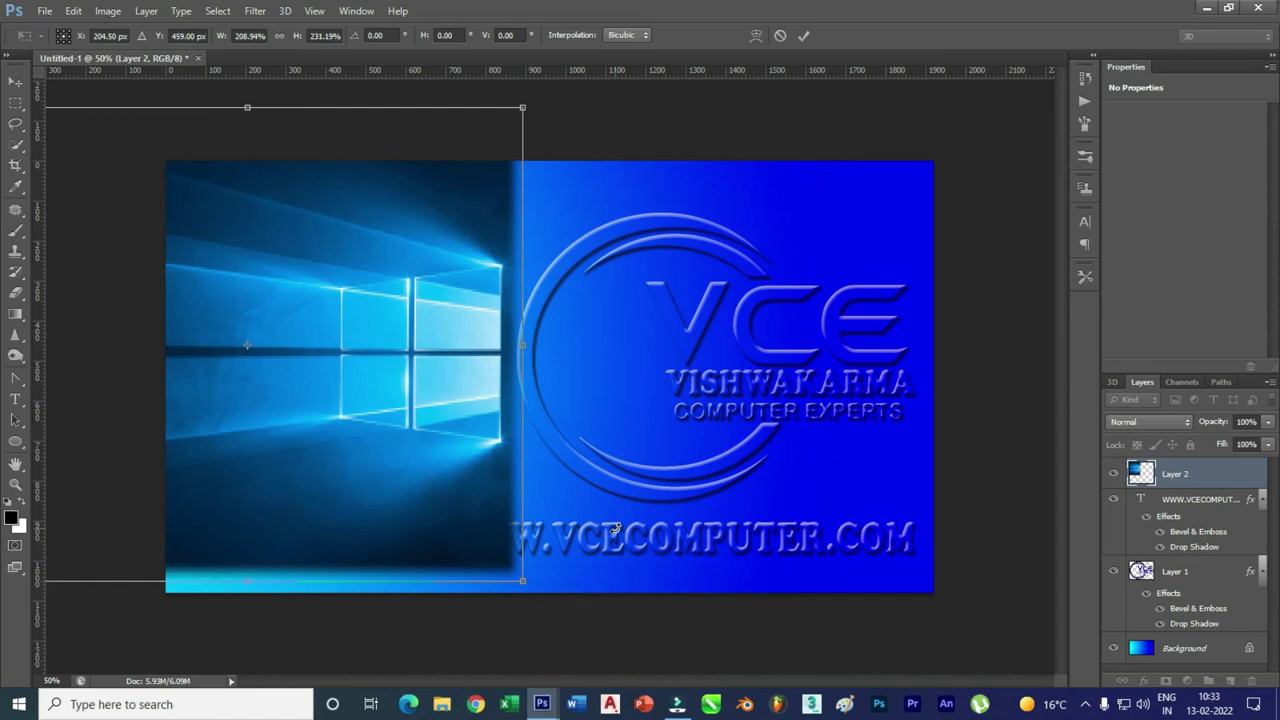
pyautogui.press('Return')
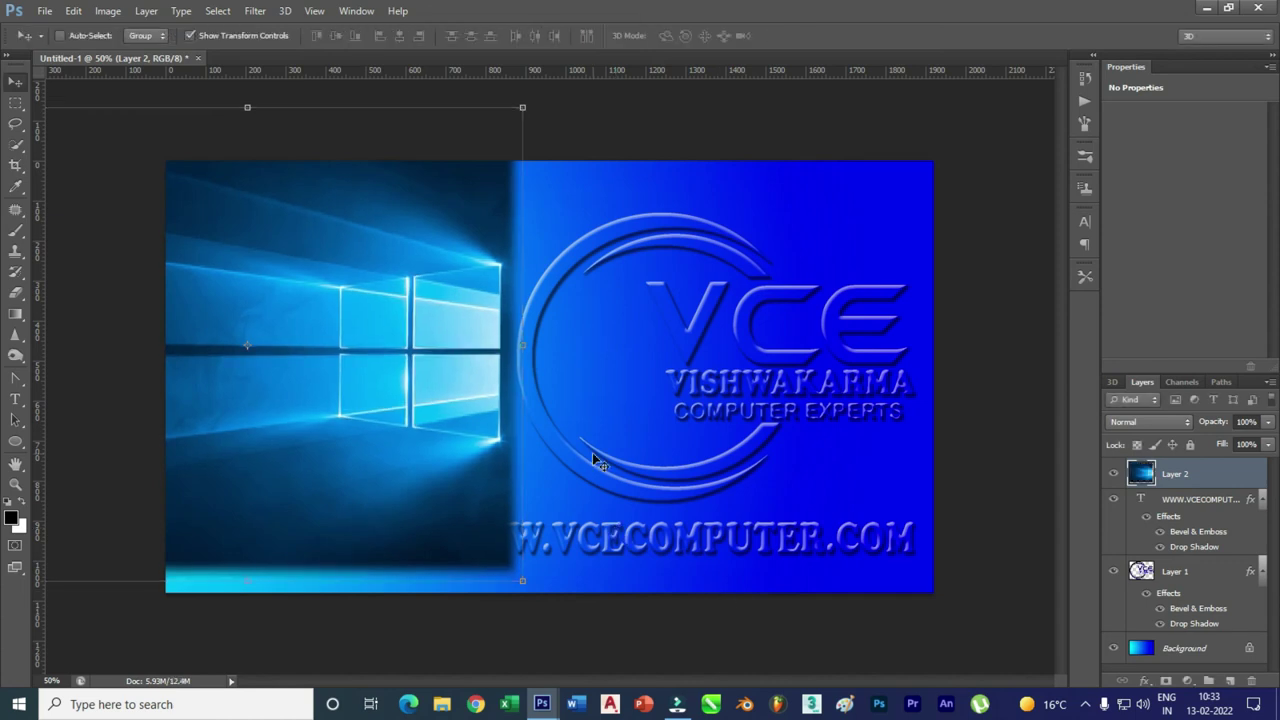
# - Set Layer 2's blend mode to Screen and select the Eraser tool
pyautogui.click(1176, 421)
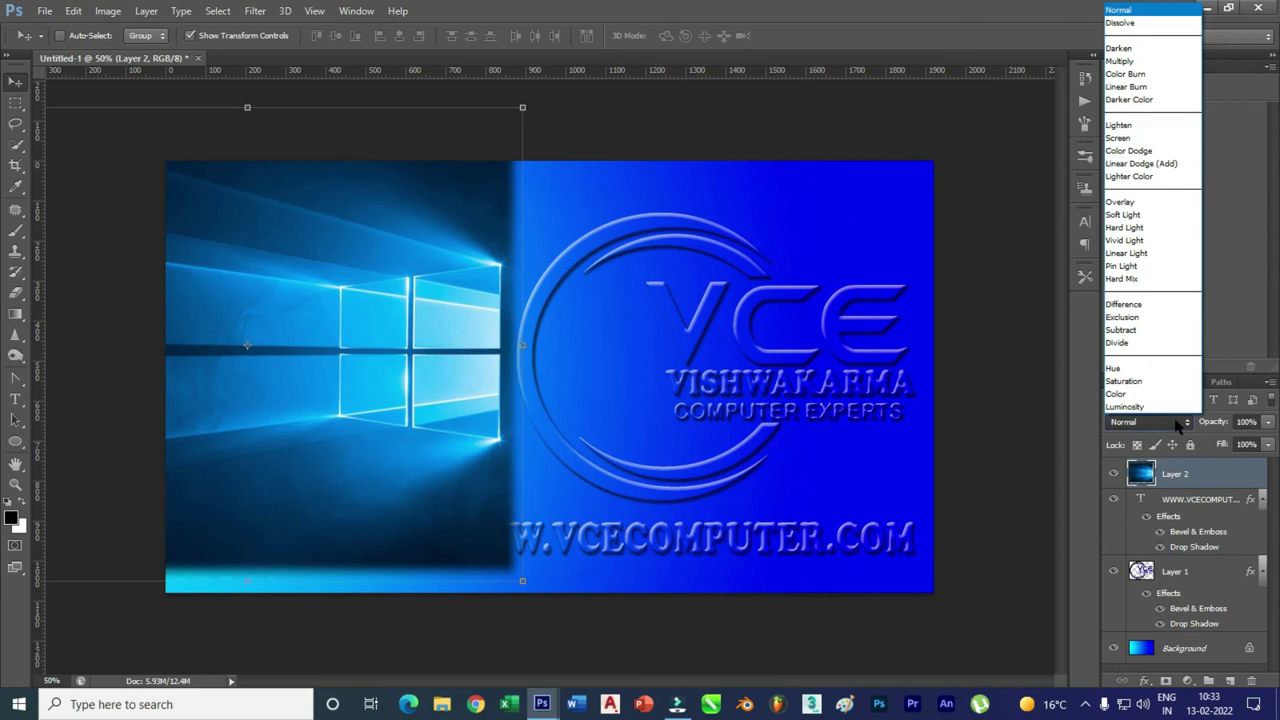
pyautogui.click(1137, 138)
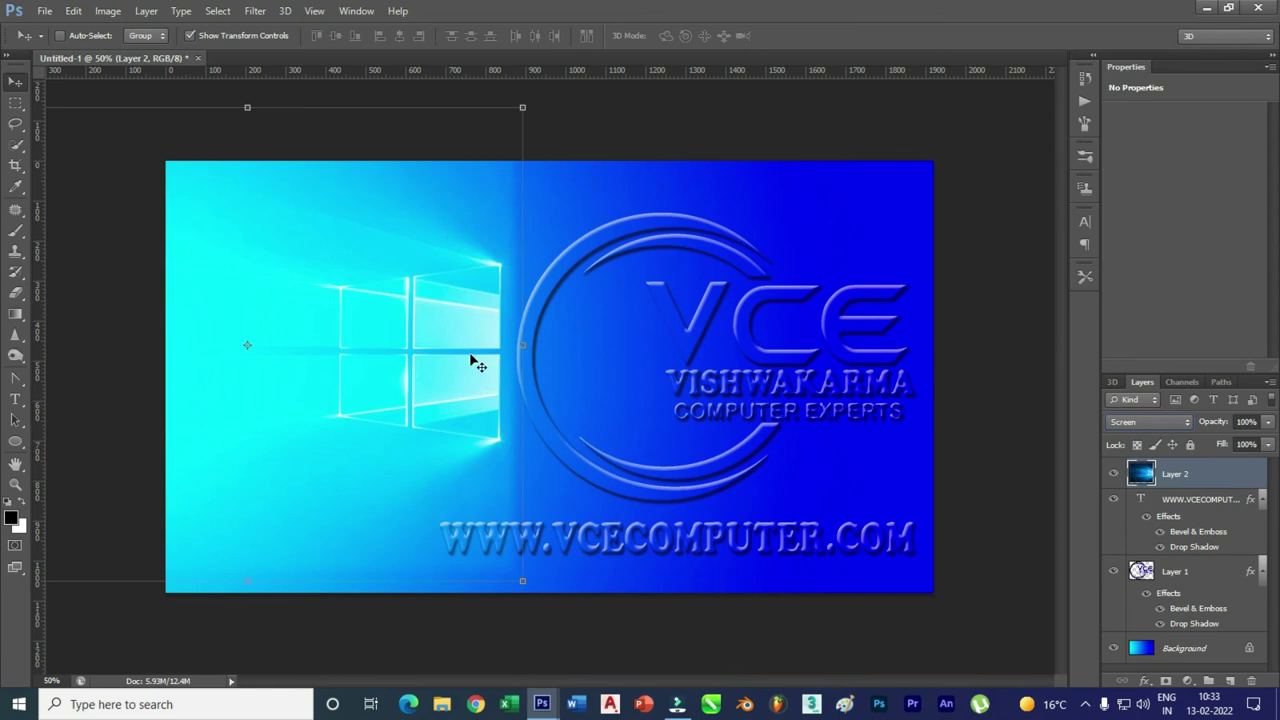
pyautogui.click(16, 293)
pyautogui.click(60, 293)
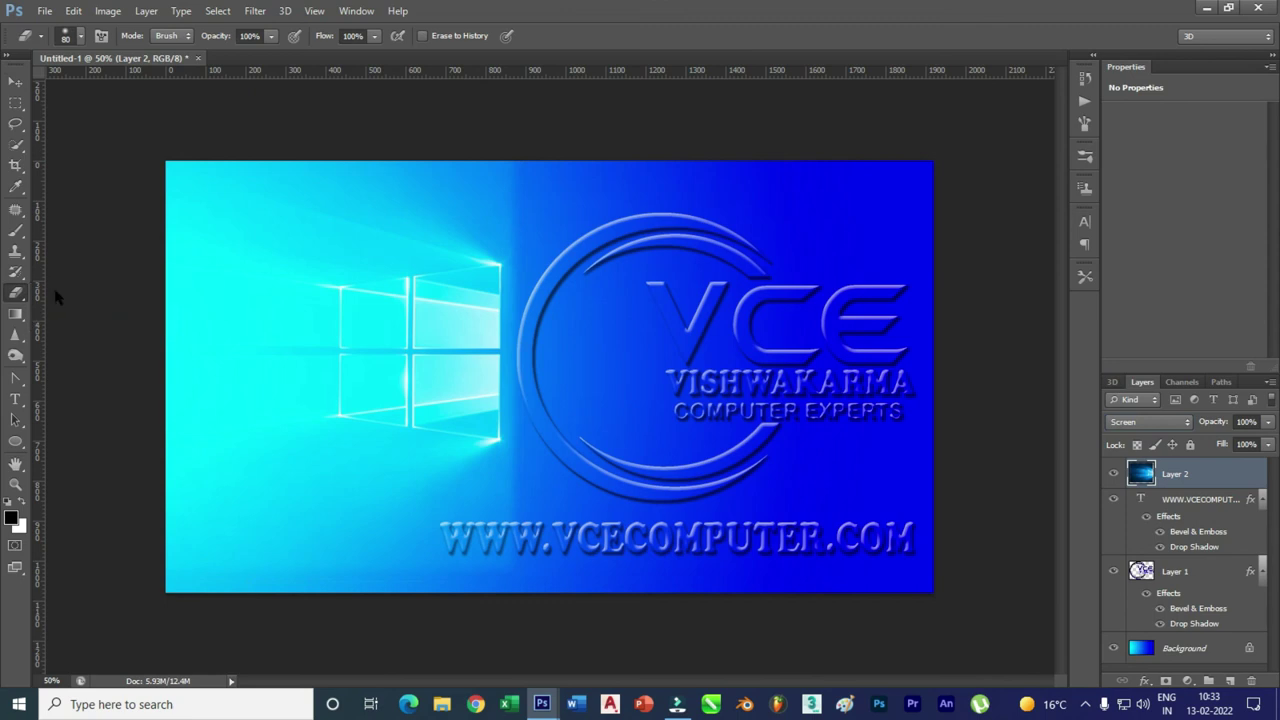
# - Erase the Windows picture's right edge with a soft round 175 px eraser
pyautogui.click(80, 37)
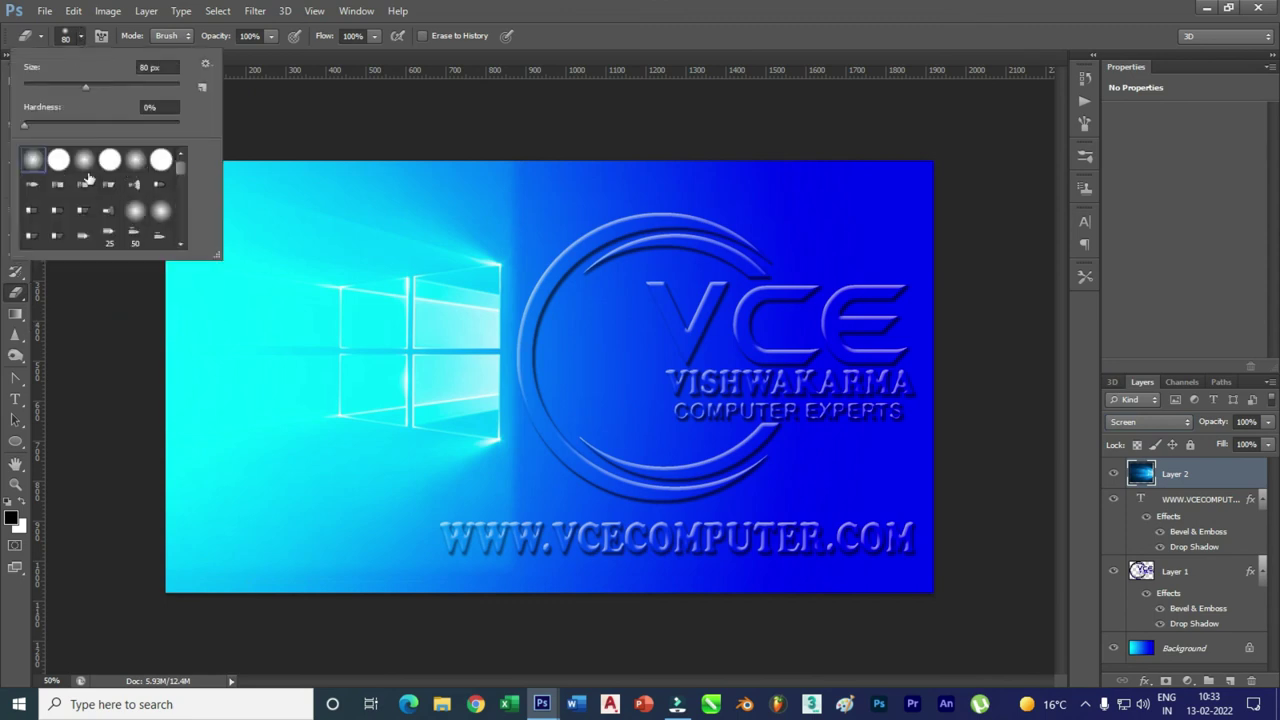
pyautogui.click(138, 163)
pyautogui.click(274, 127)
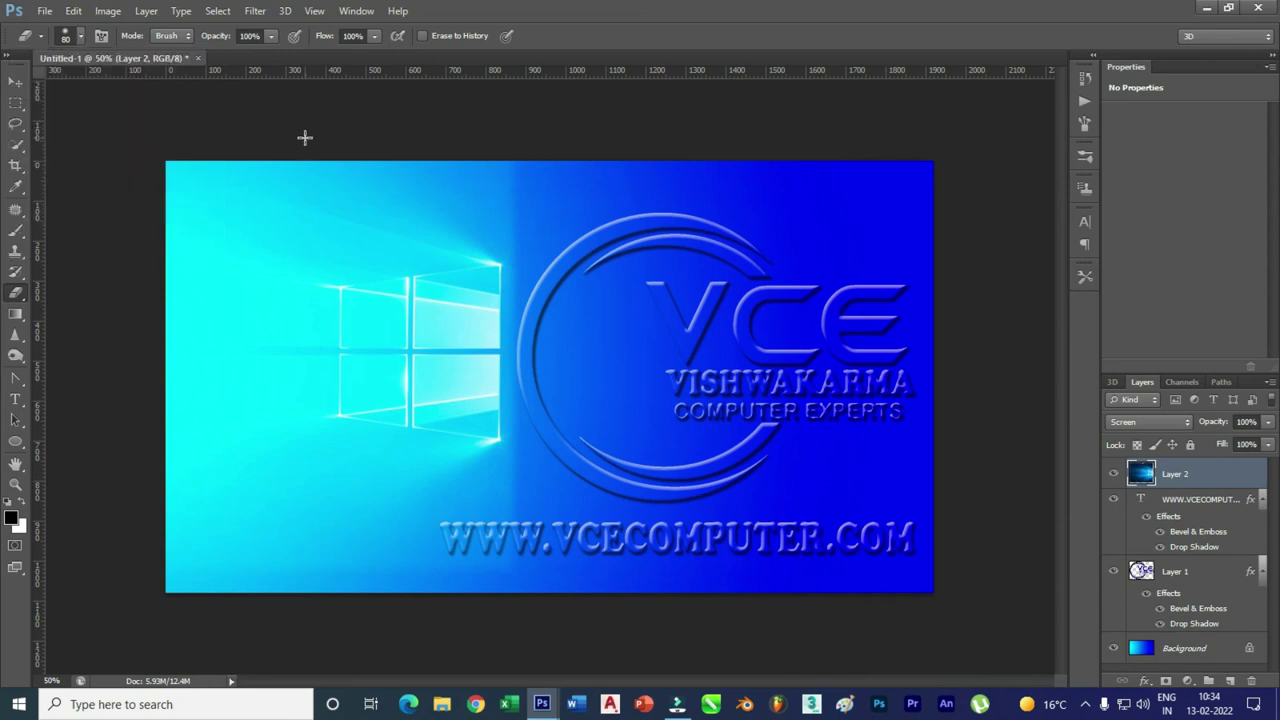
pyautogui.press(']')
pyautogui.press(']')
pyautogui.press(']')
pyautogui.press(']')
pyautogui.press(']')
pyautogui.moveTo(547, 204)
pyautogui.mouseDown()
pyautogui.moveTo(497, 154)
pyautogui.moveTo(571, 229)
pyautogui.moveTo(471, 177)
pyautogui.moveTo(479, 212)
pyautogui.moveTo(360, 160)
pyautogui.mouseUp()
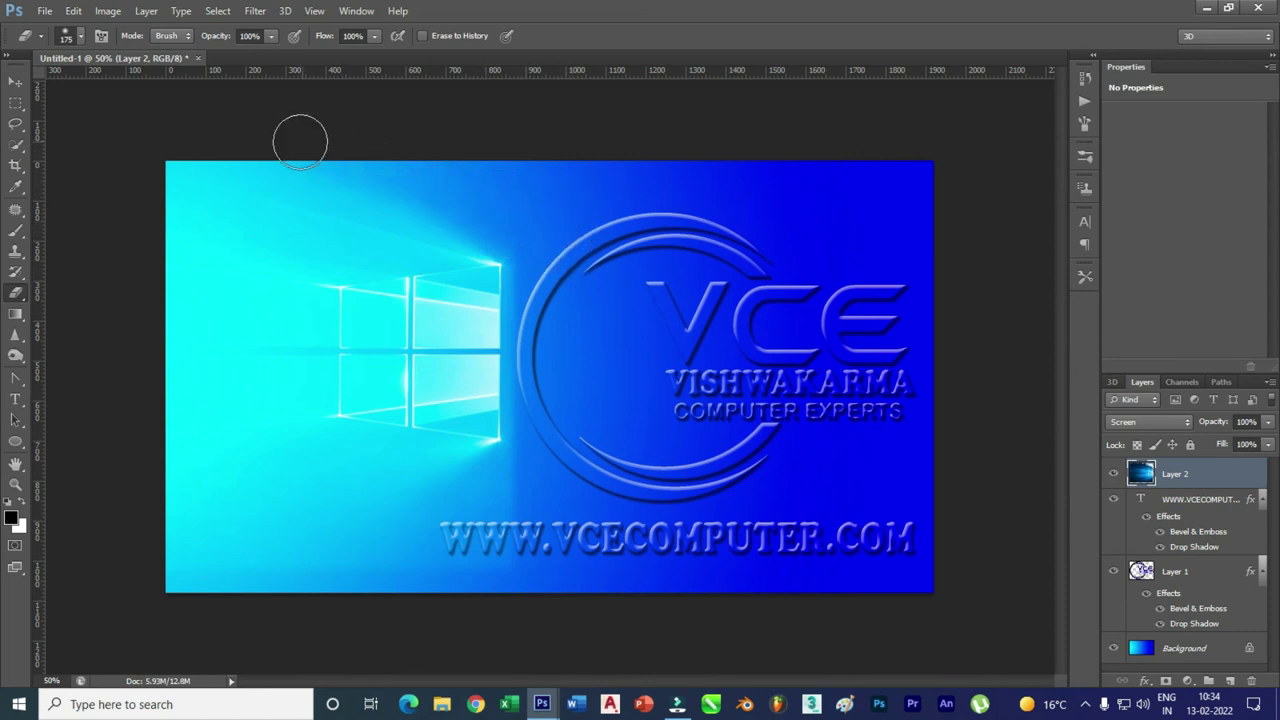
pyautogui.moveTo(470, 215)
pyautogui.mouseDown()
pyautogui.moveTo(408, 180)
pyautogui.moveTo(528, 228)
pyautogui.moveTo(486, 200)
pyautogui.moveTo(531, 231)
pyautogui.mouseUp()
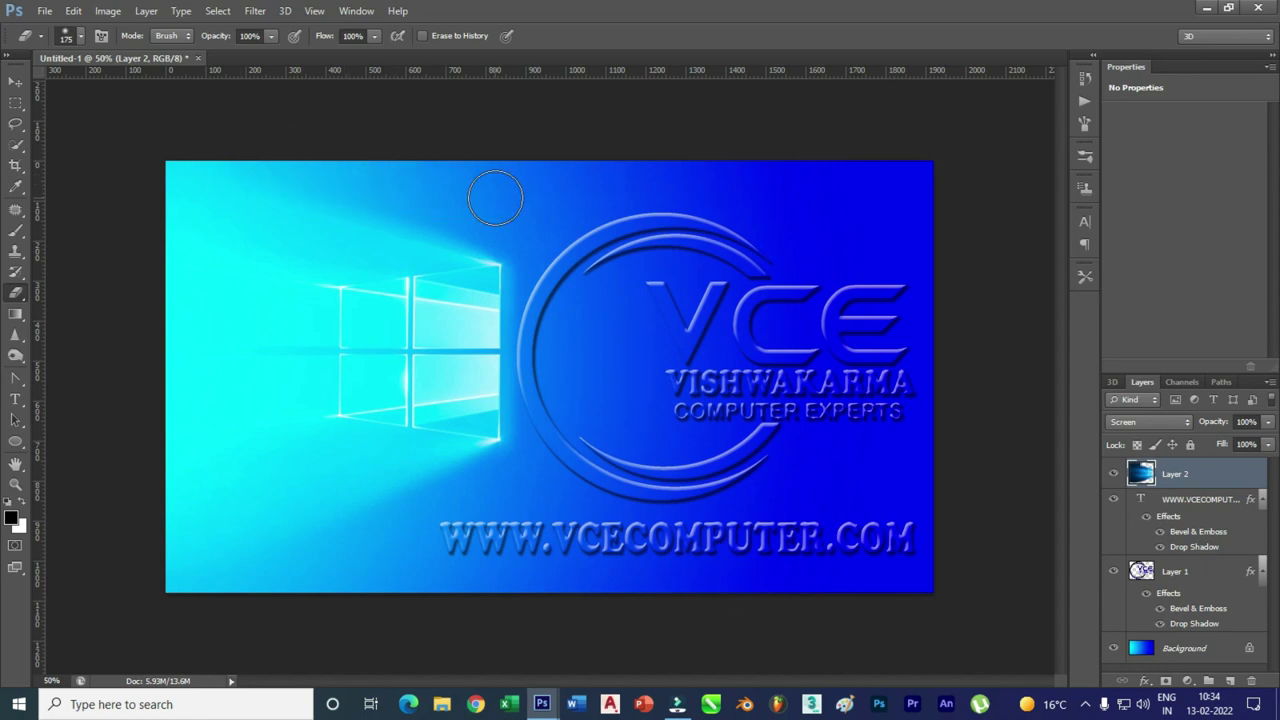
# - Apply Levels to Layer 2 with midtones 0.28 and white input 234
pyautogui.click(17, 83)
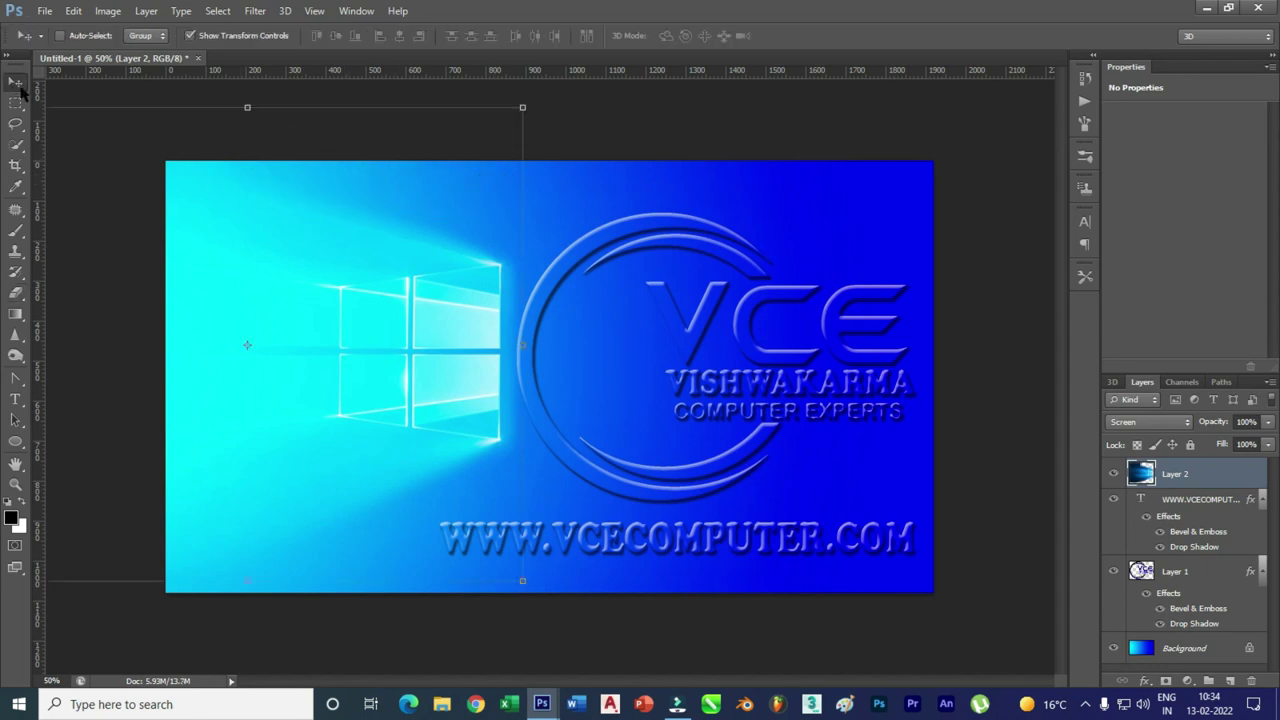
pyautogui.click(107, 11)
pyautogui.moveTo(131, 51)
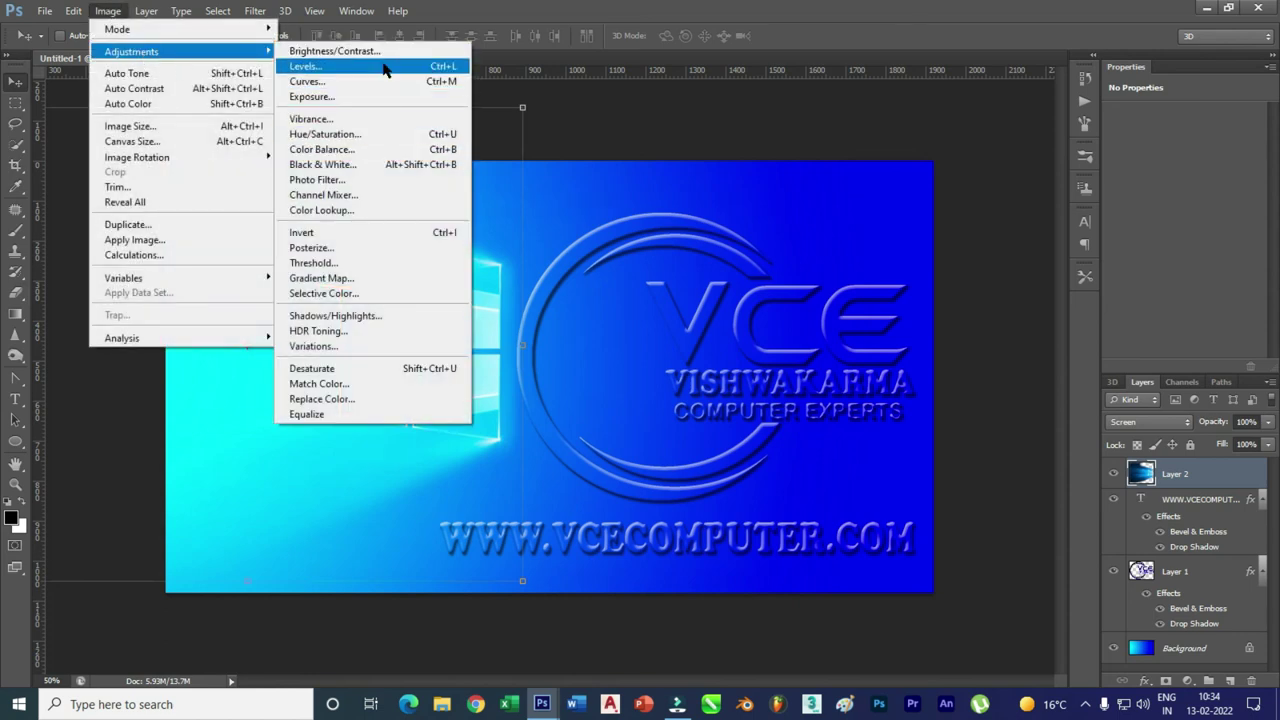
pyautogui.click(385, 68)
pyautogui.moveTo(813, 251)
pyautogui.mouseDown()
pyautogui.moveTo(896, 248)
pyautogui.moveTo(866, 257)
pyautogui.mouseUp()
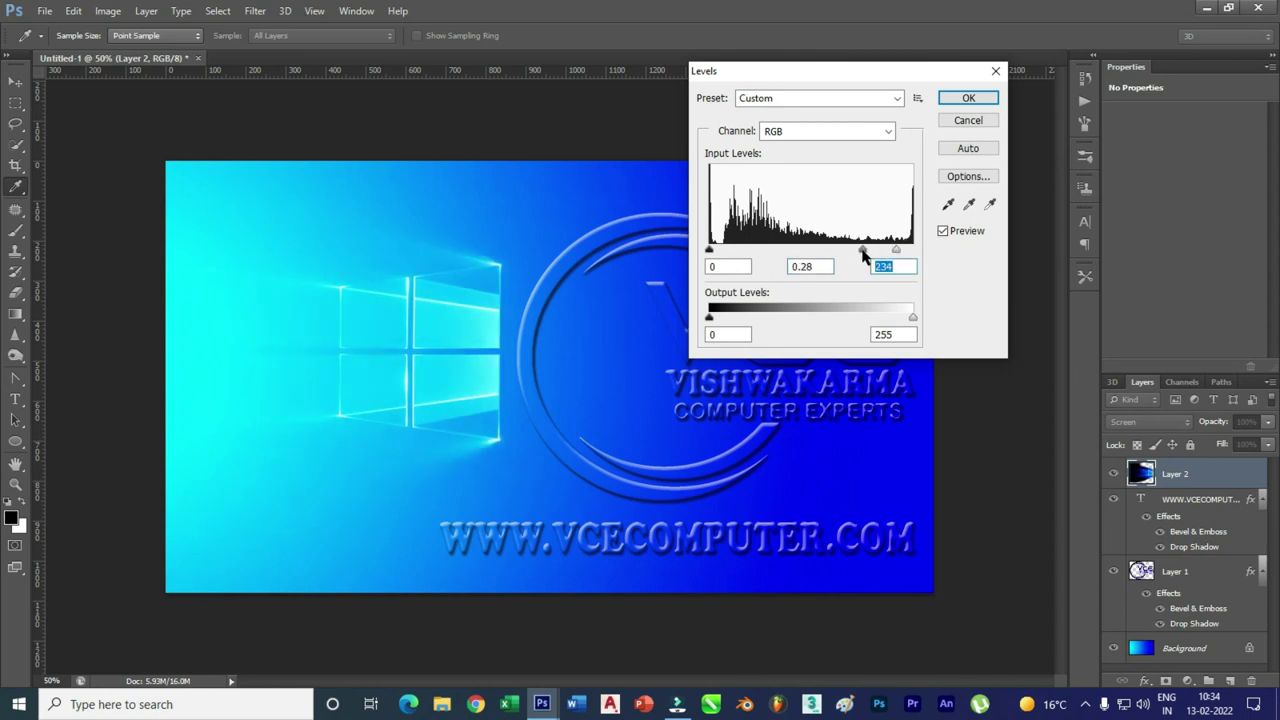
pyautogui.click(863, 252)
pyautogui.click(968, 98)
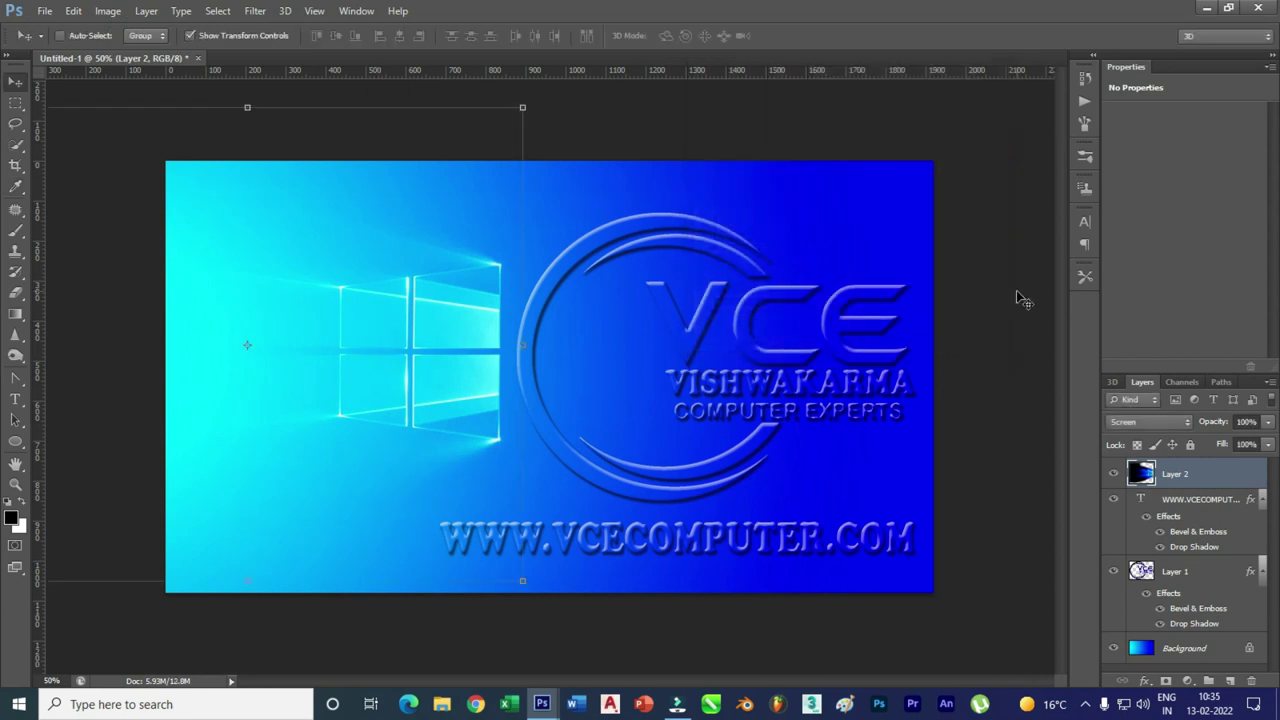